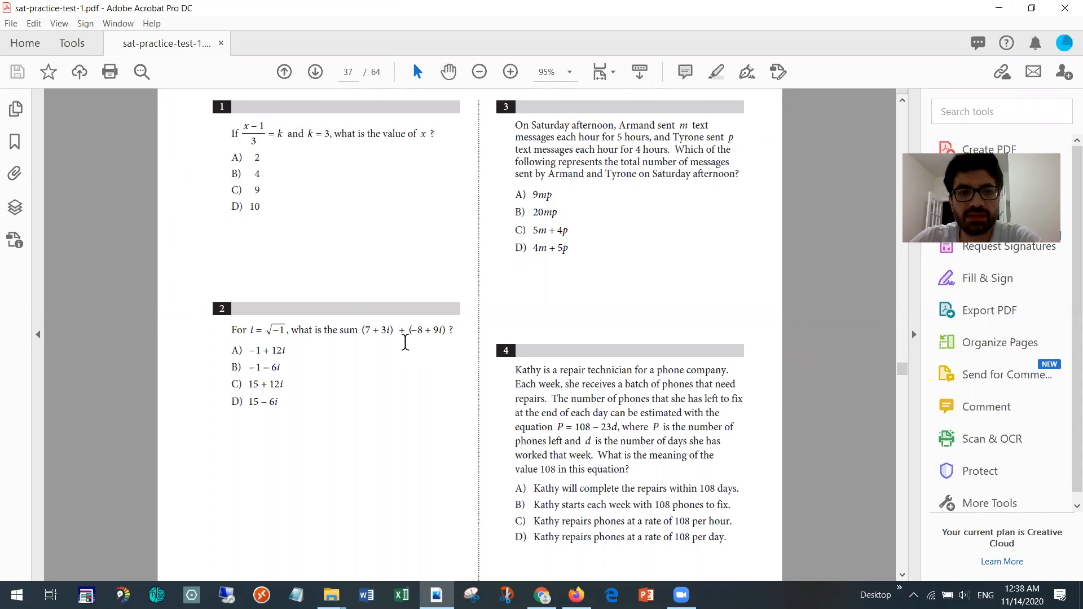
Look through questions 1 to 7 on pages 37 and 38 of the SAT practice test PDF.
scroll(416, 354, down, 10)
scroll(415, 349, down, 7)
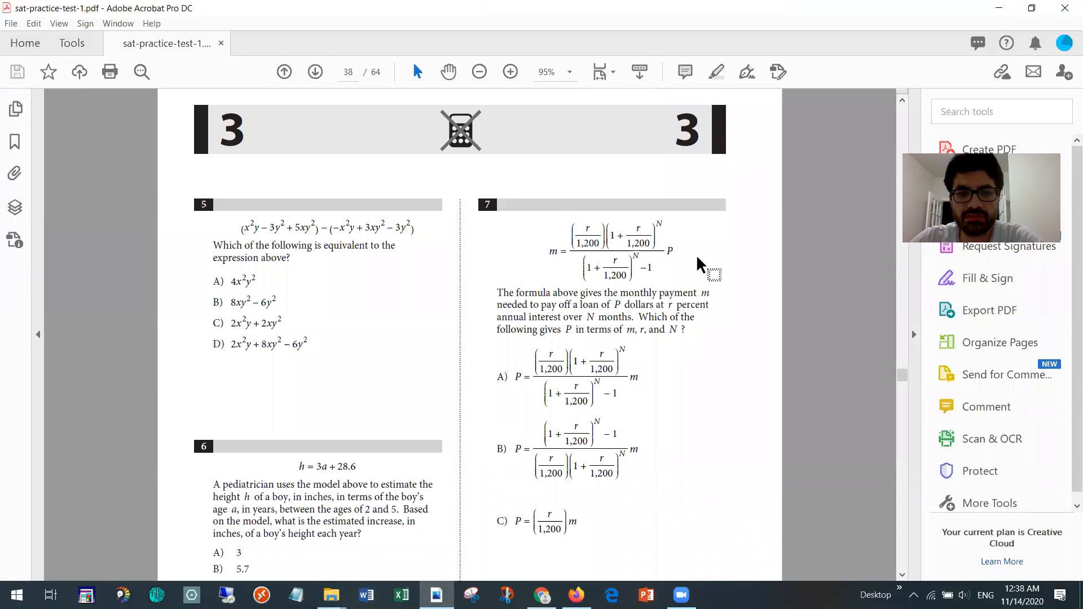
scroll(669, 325, down, 1)
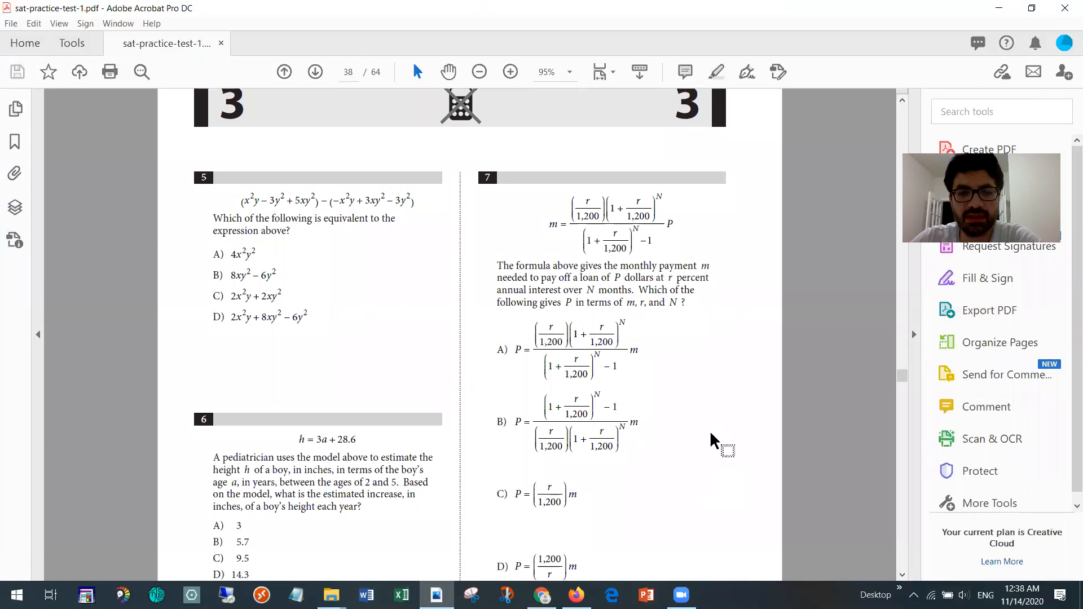
scroll(710, 431, up, 2)
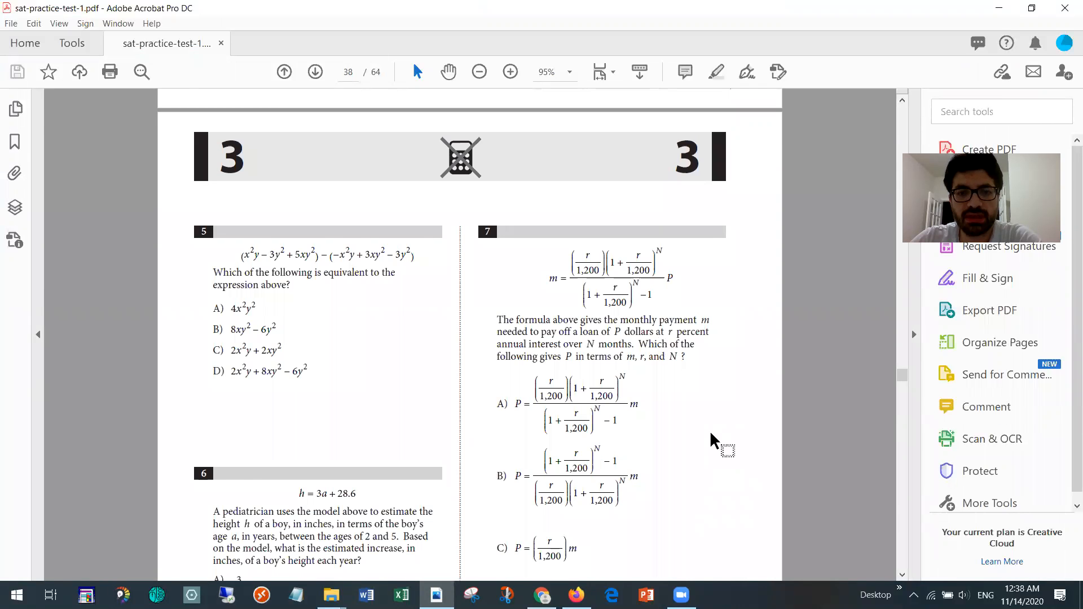
scroll(709, 431, down, 2)
scroll(711, 434, down, 1)
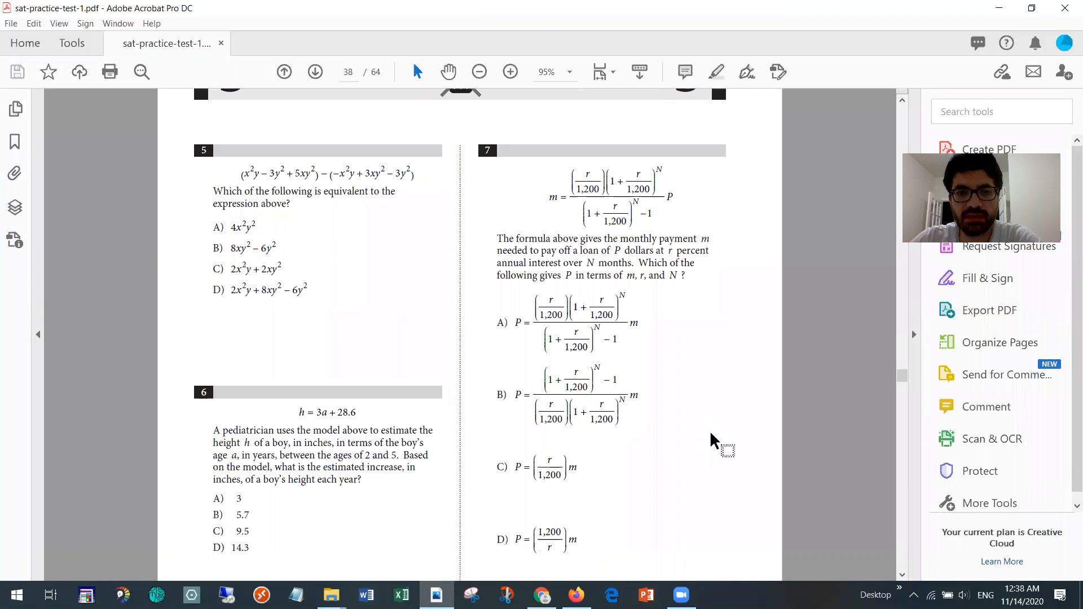
scroll(710, 431, down, 1)
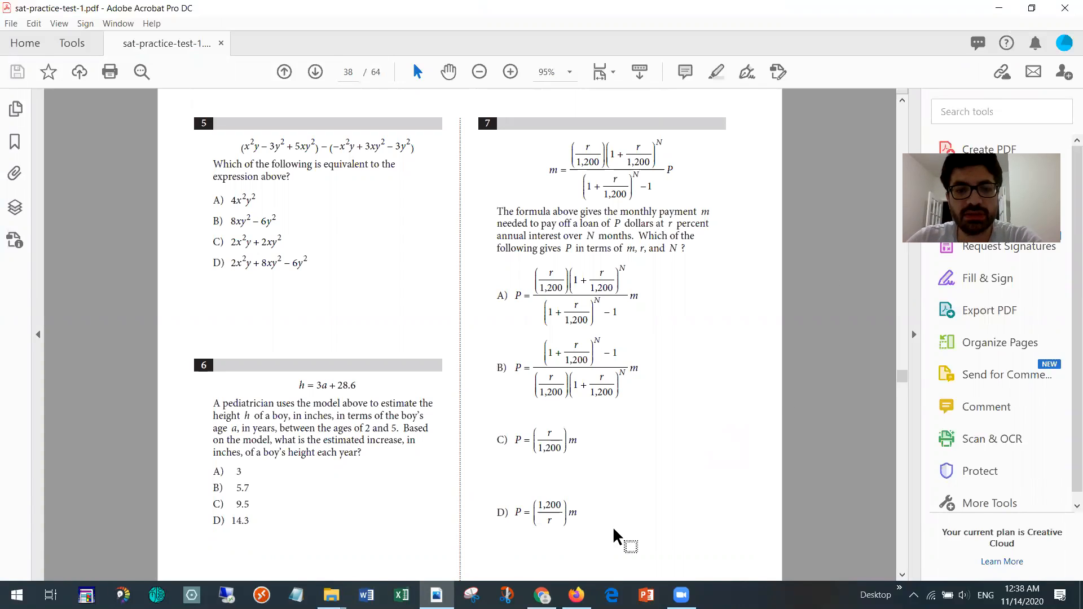
Switch to the Schoology assessment in Chrome and create a Label Image question.
key(alt+Tab)
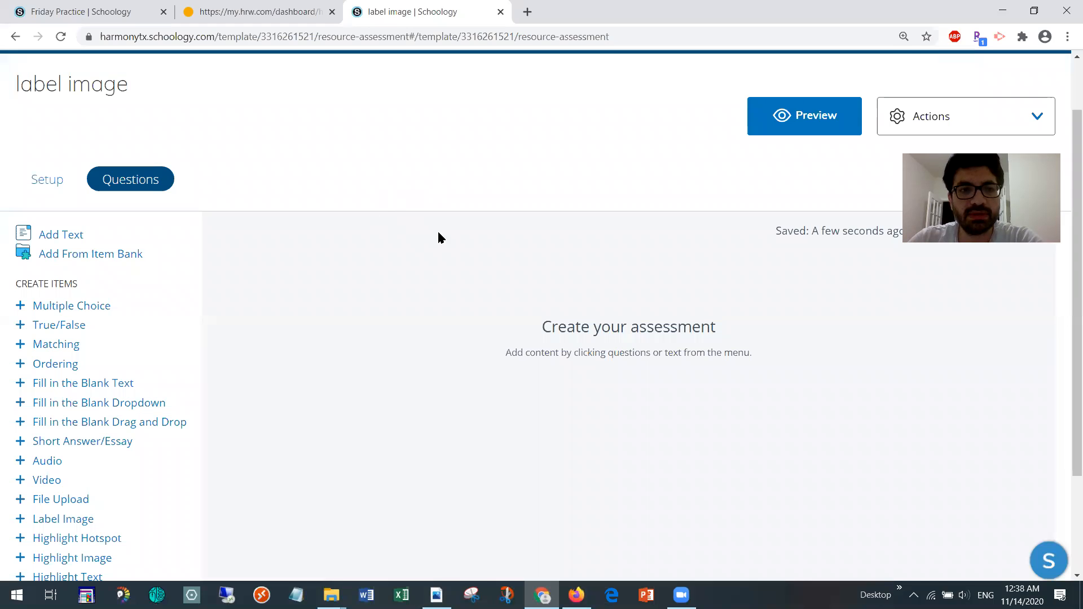
scroll(497, 248, up, 2)
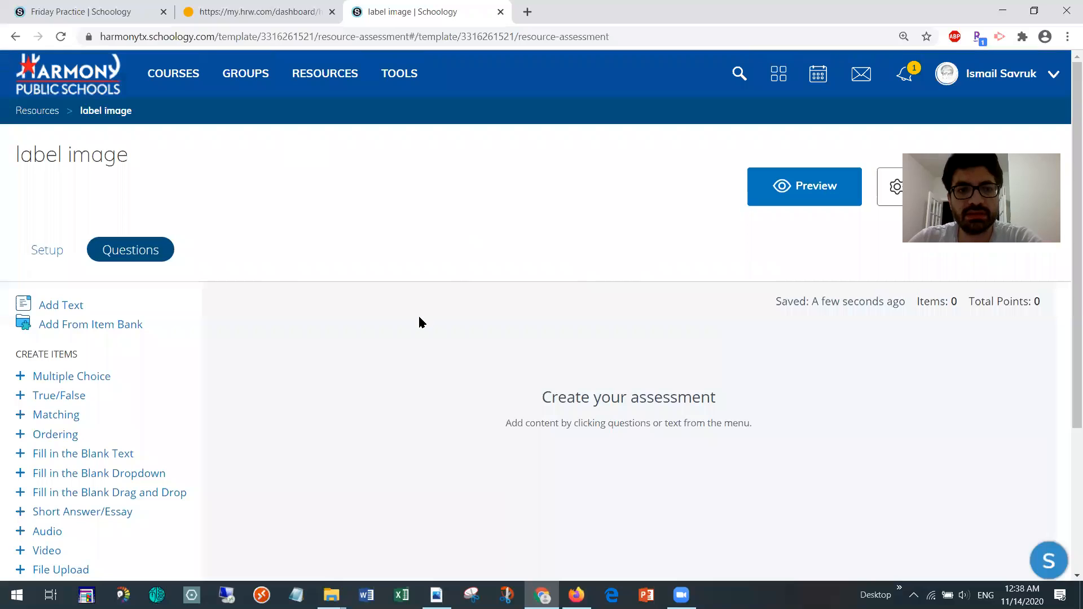
scroll(419, 319, down, 2)
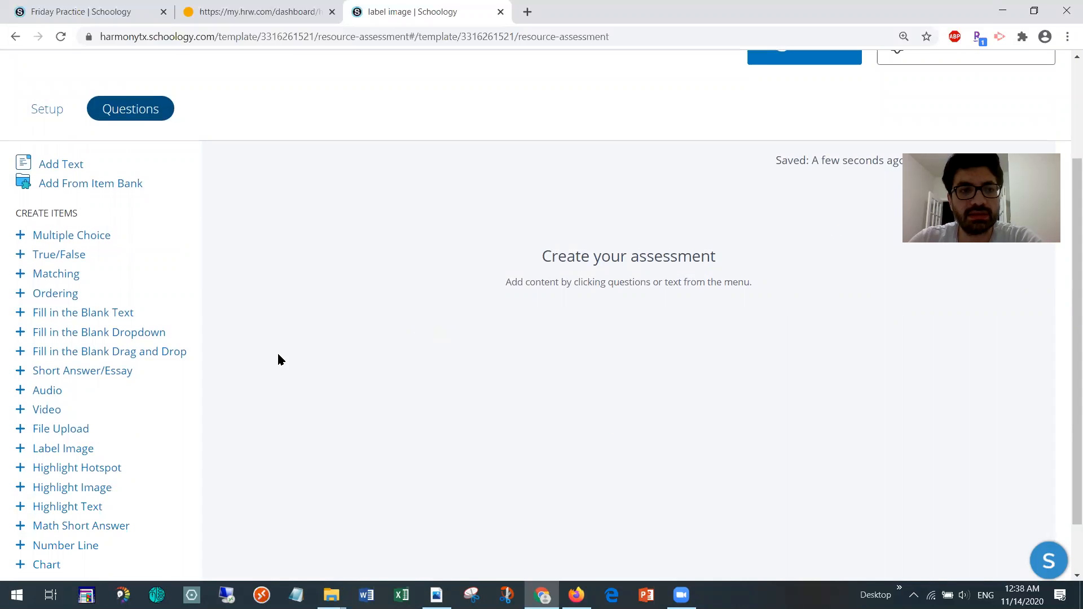
click(73, 451)
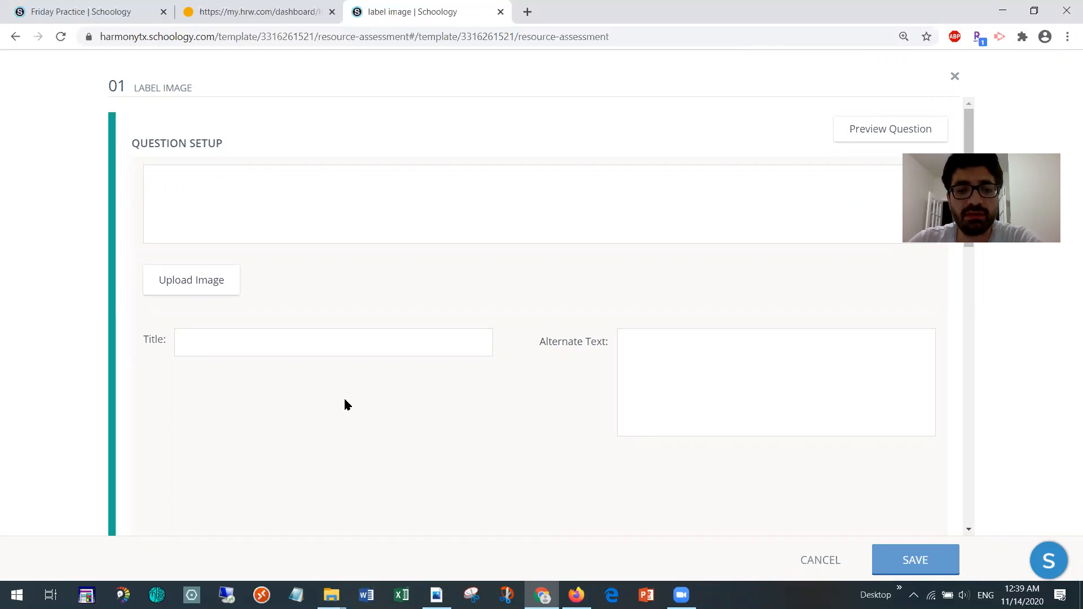
Switch to sat-practice-test-1.pdf in Acrobat and capture questions 1 to 4 on page 37 with Snip & Sketch, viewing the snip full-screen.
mouse_move(437, 595)
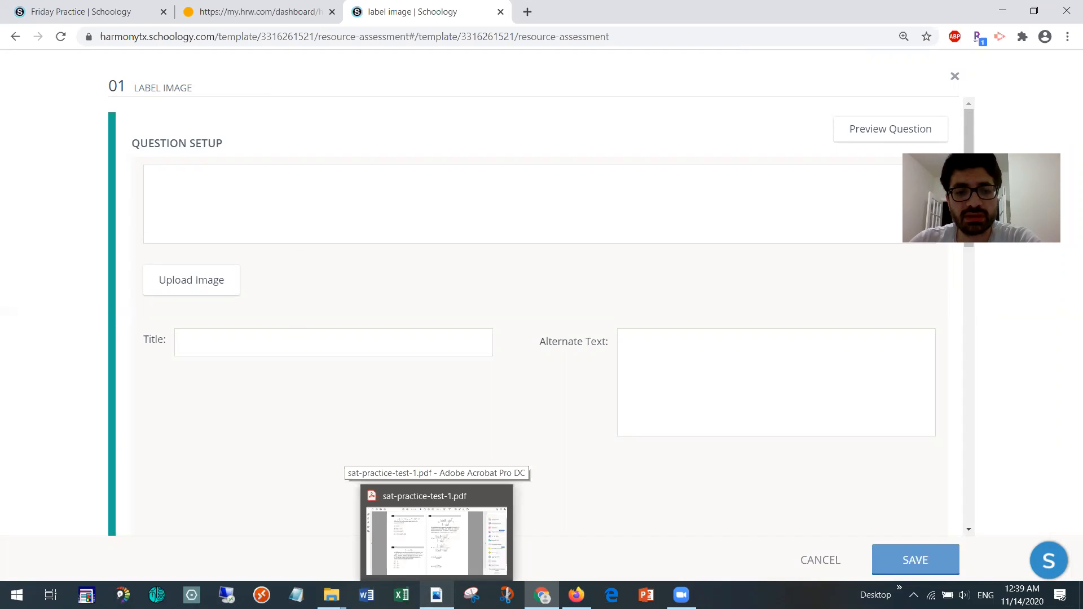
click(437, 538)
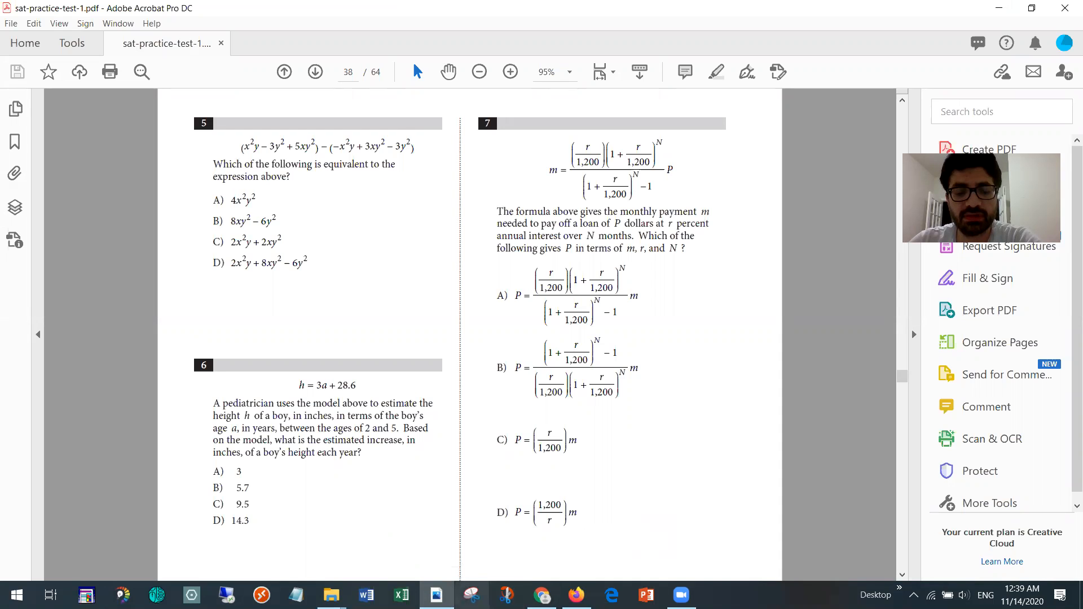
scroll(623, 520, up, 10)
scroll(623, 517, up, 5)
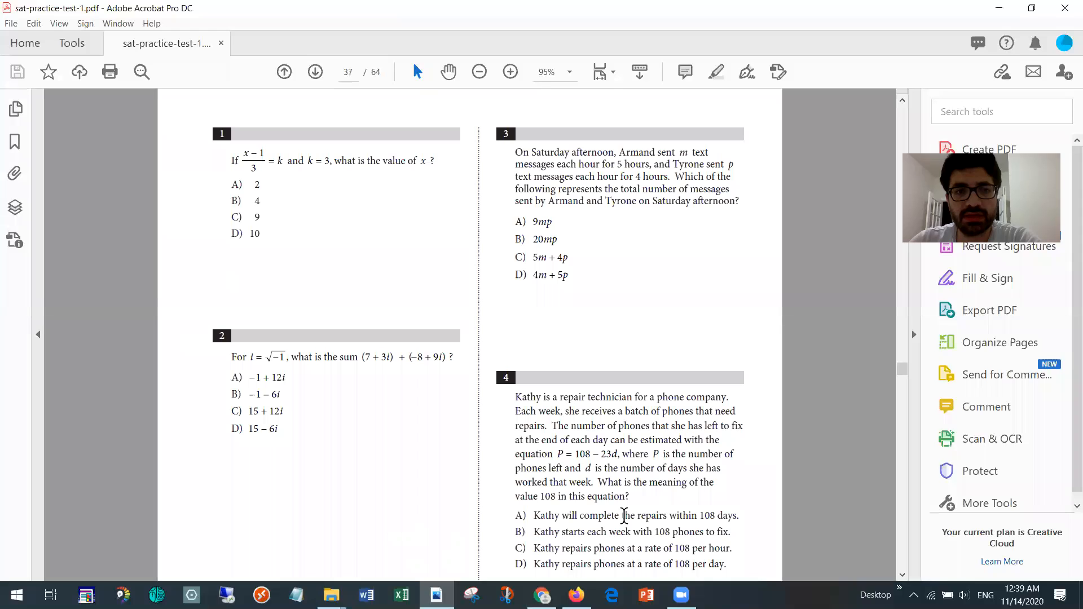
scroll(624, 516, down, 1)
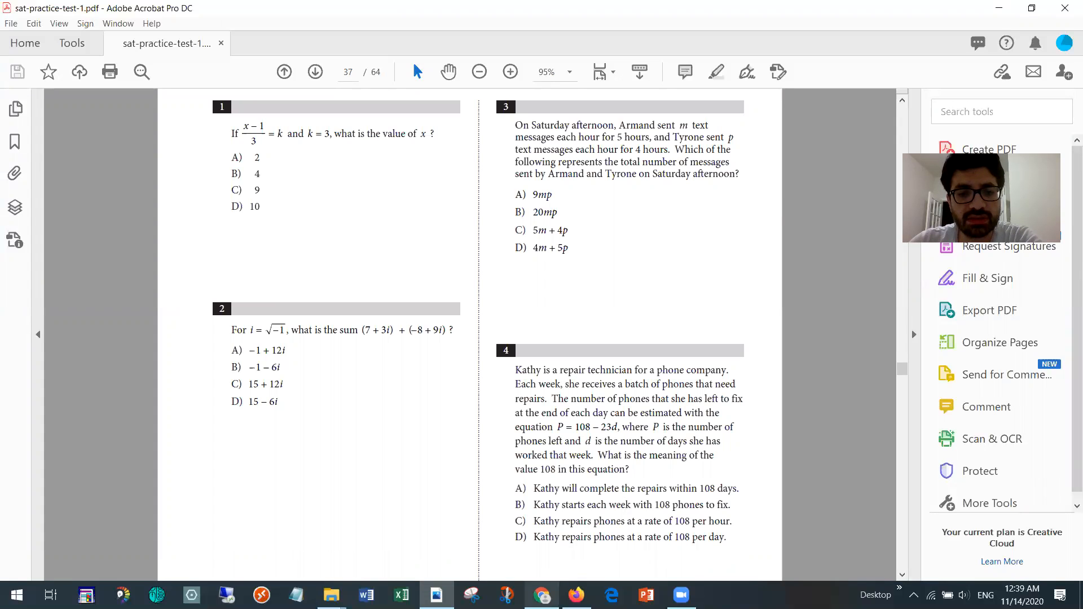
click(507, 594)
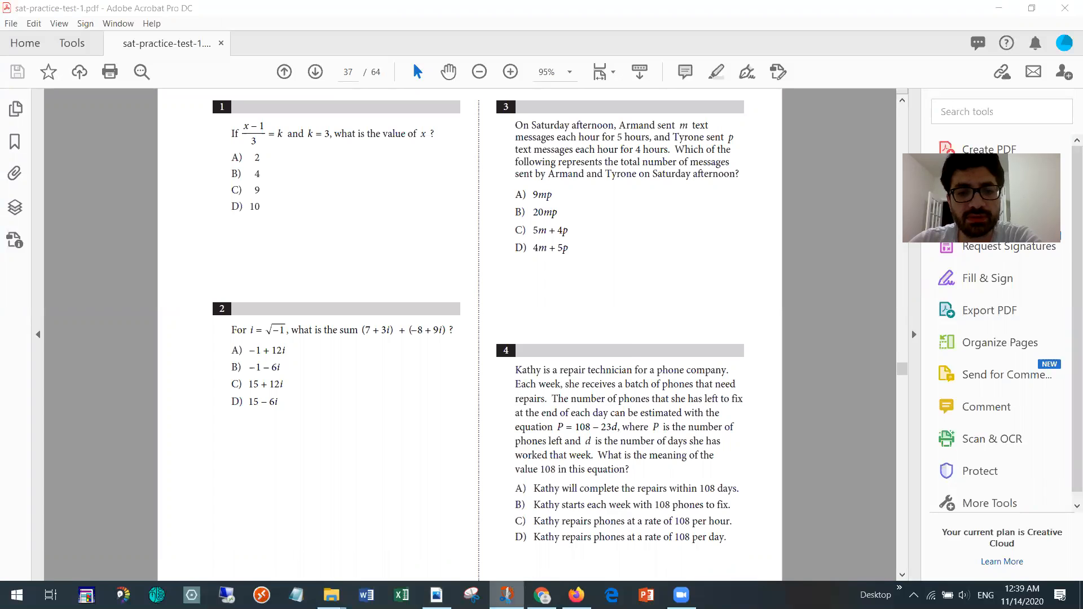
click(311, 244)
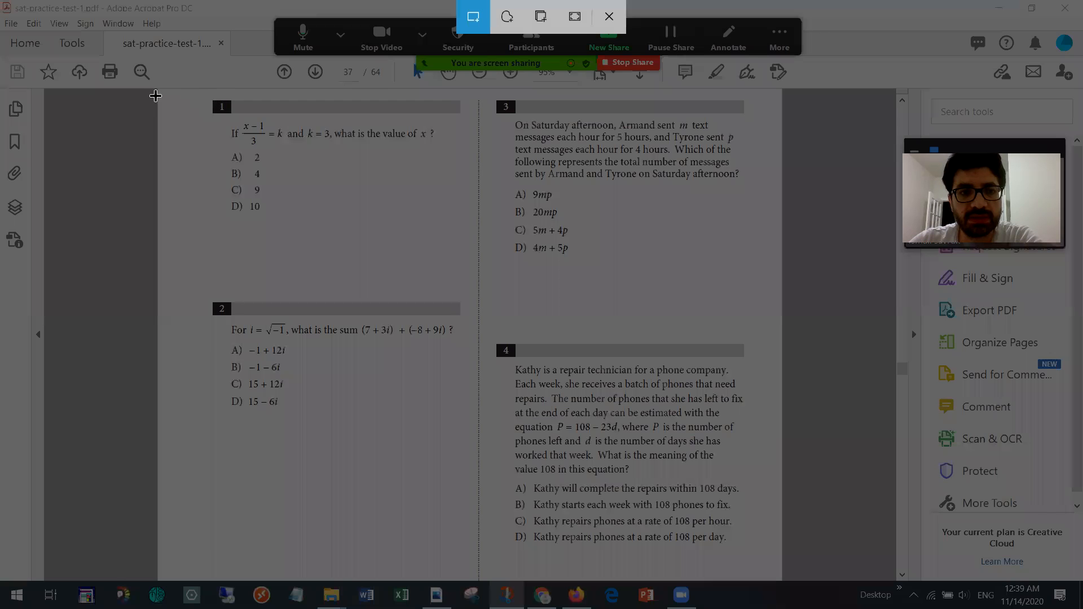
mouse_move(164, 95)
mouse_down()
mouse_move(547, 321)
mouse_move(781, 592)
mouse_move(783, 574)
mouse_up()
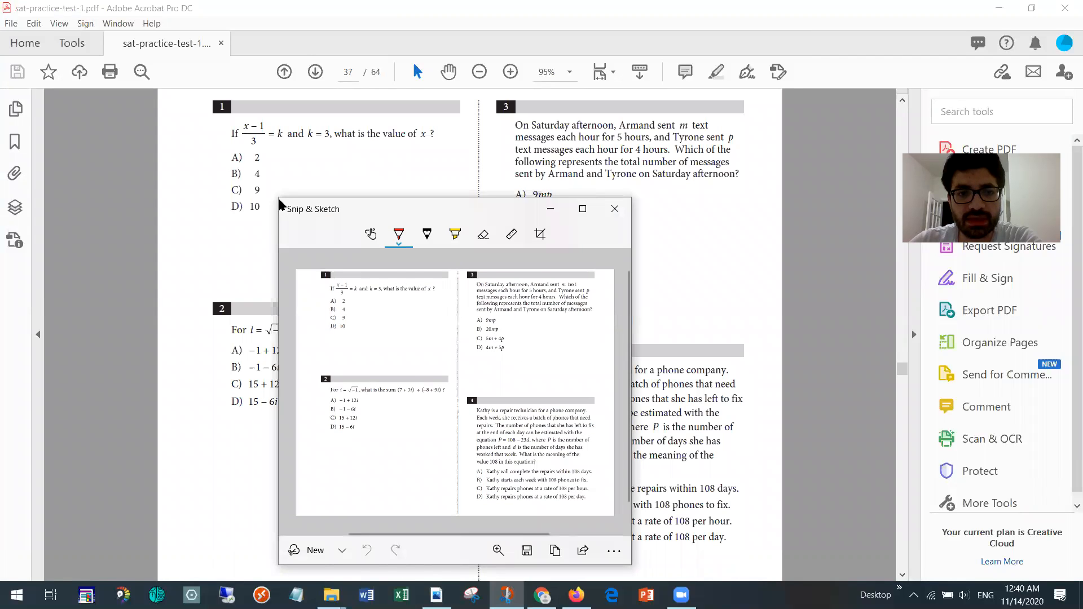
click(583, 209)
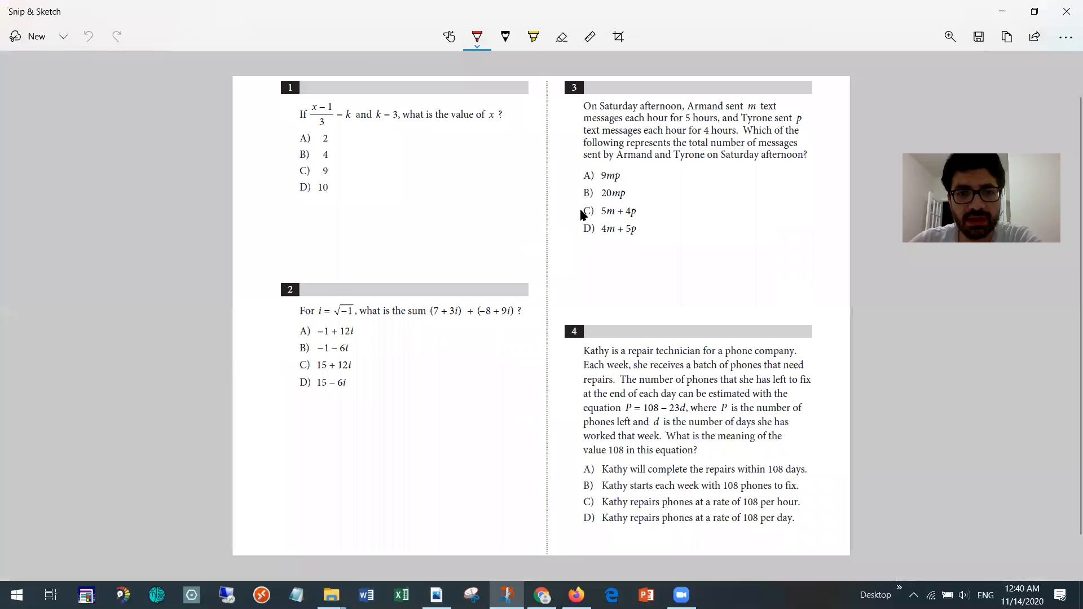
Save the snip as unnamed1.png in the Downloads folder and close Snip & Sketch.
click(979, 38)
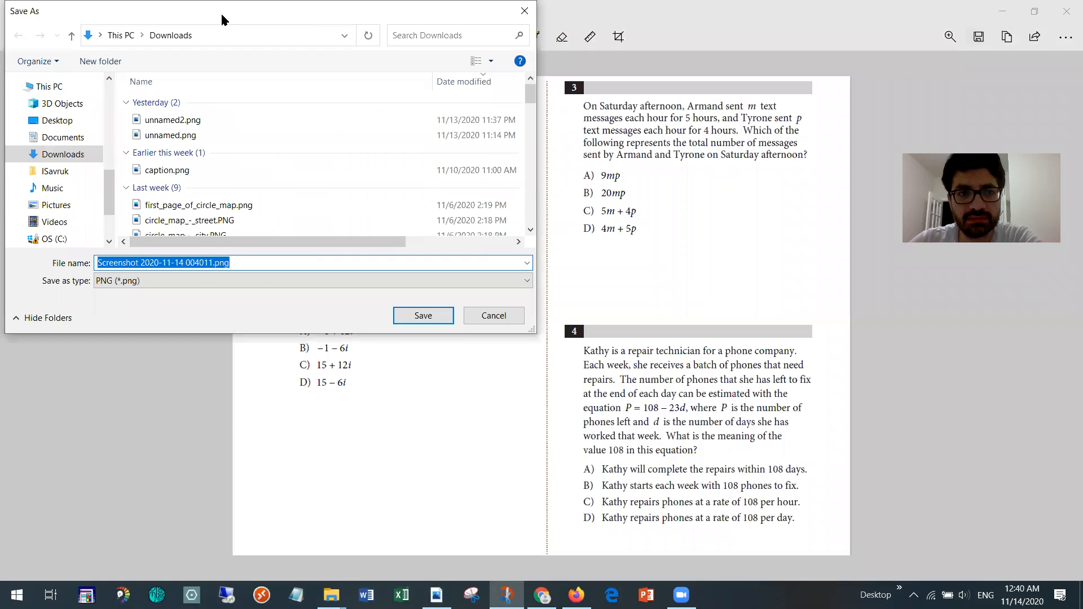
drag(223, 20, 267, 102)
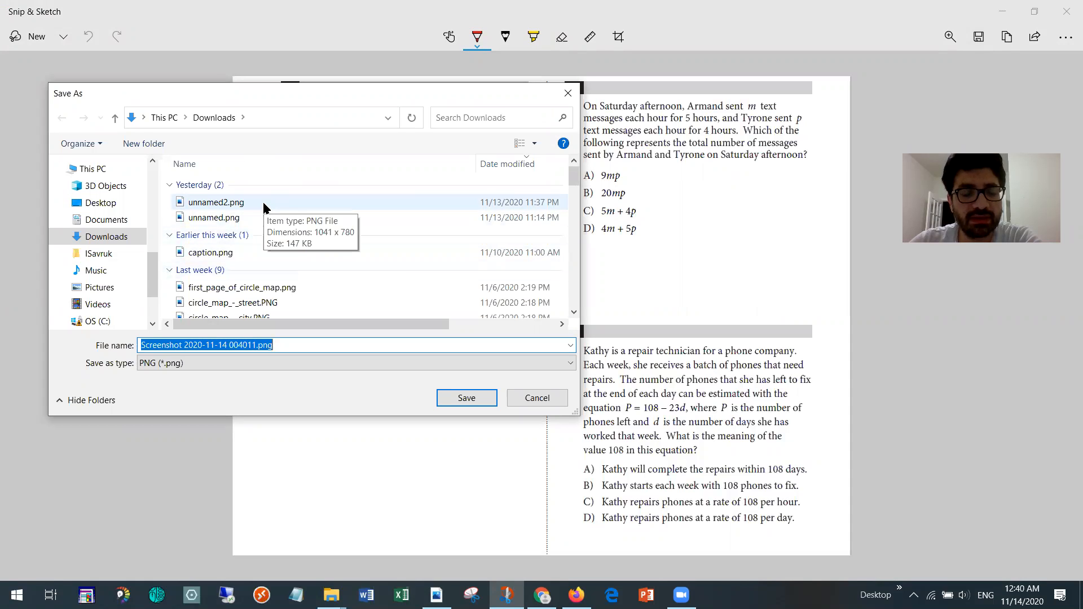
click(231, 220)
click(188, 344)
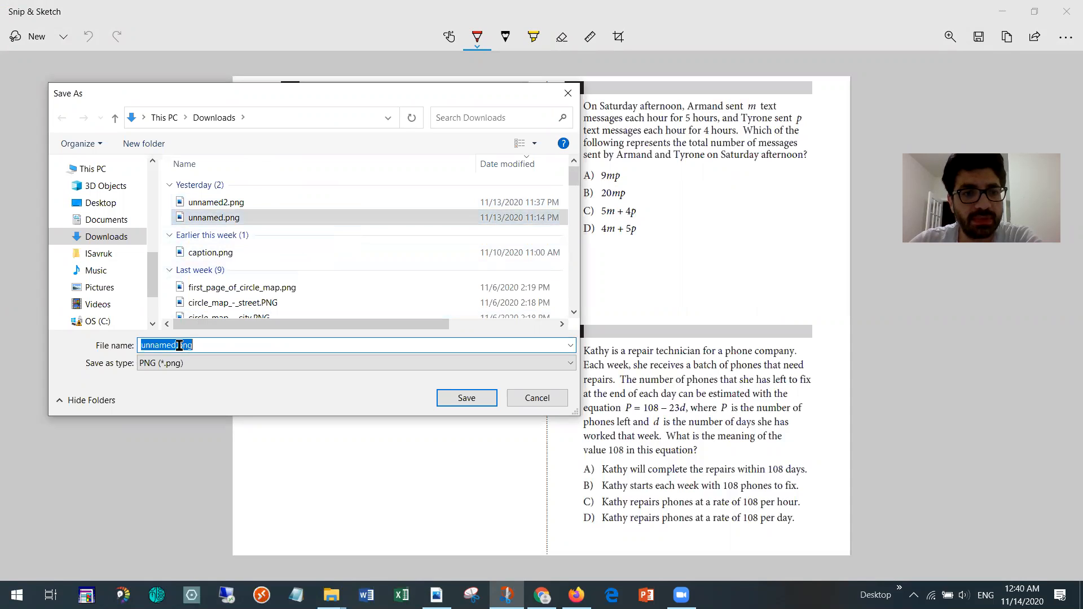
click(176, 345)
text(1)
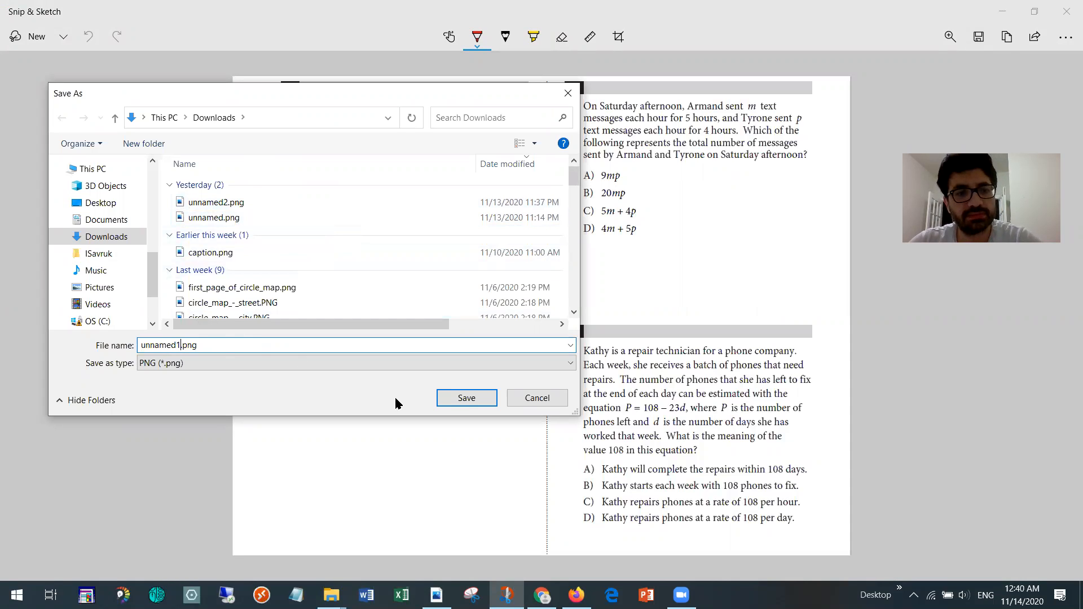
click(463, 400)
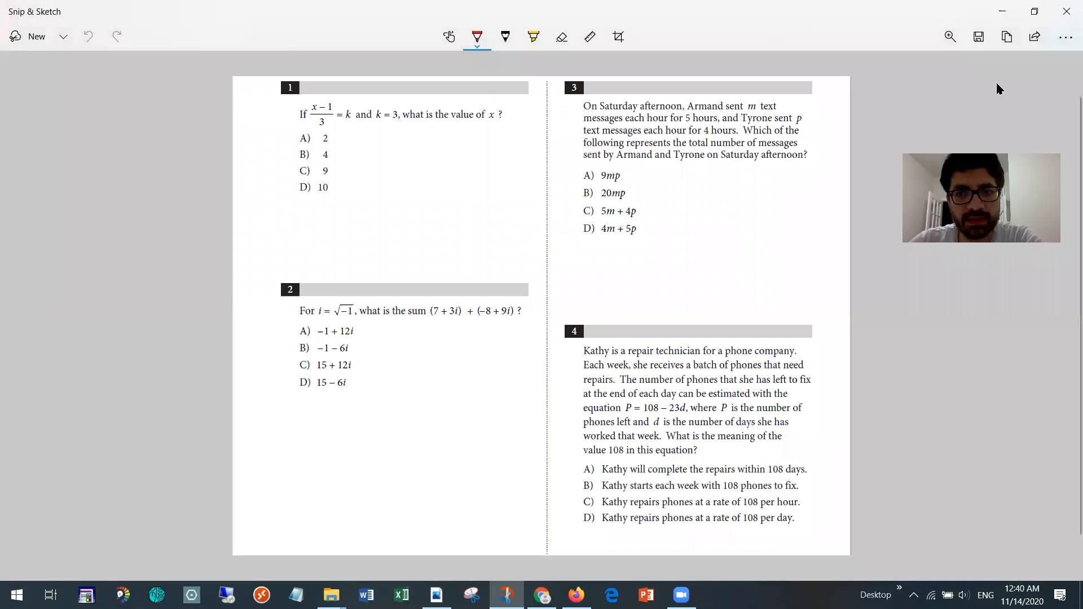
click(1068, 15)
Capture questions 5 to 7 on page 38 of the PDF as a new snip with the Snipping Tool.
scroll(689, 348, down, 10)
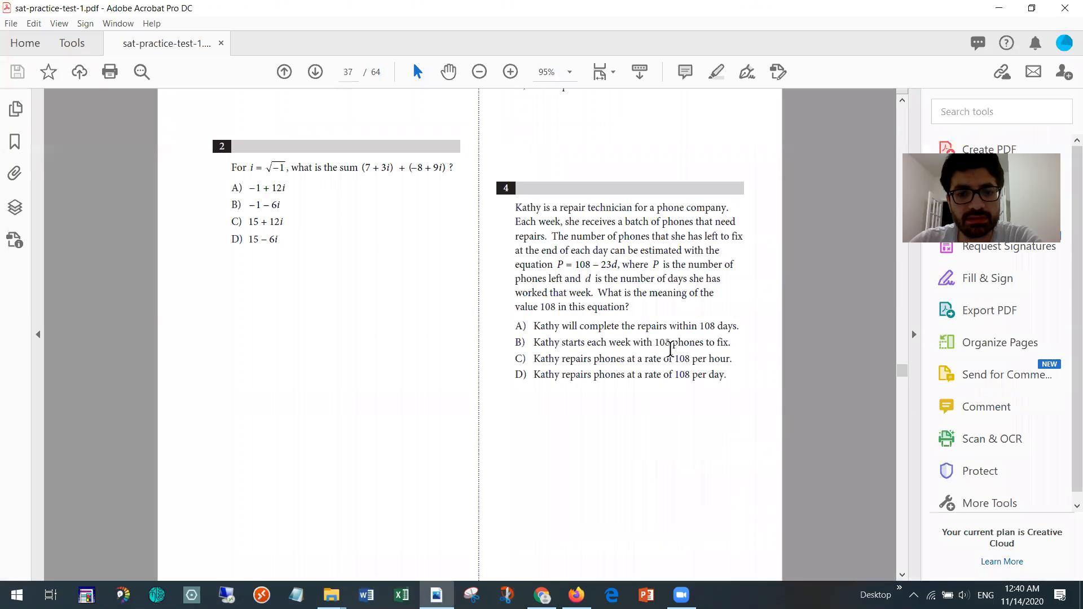
scroll(670, 350, down, 3)
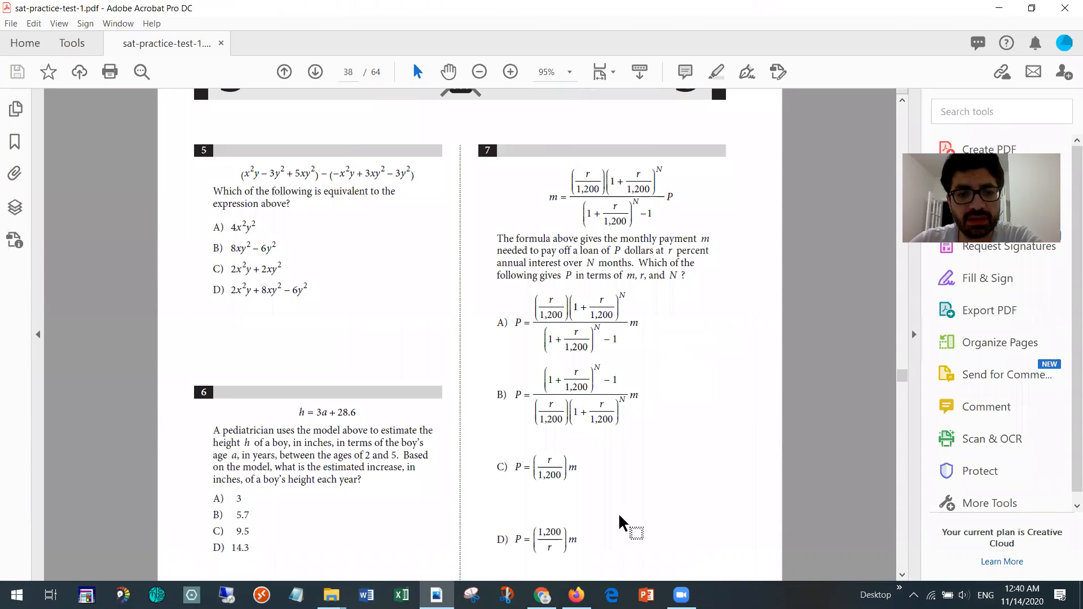
click(472, 595)
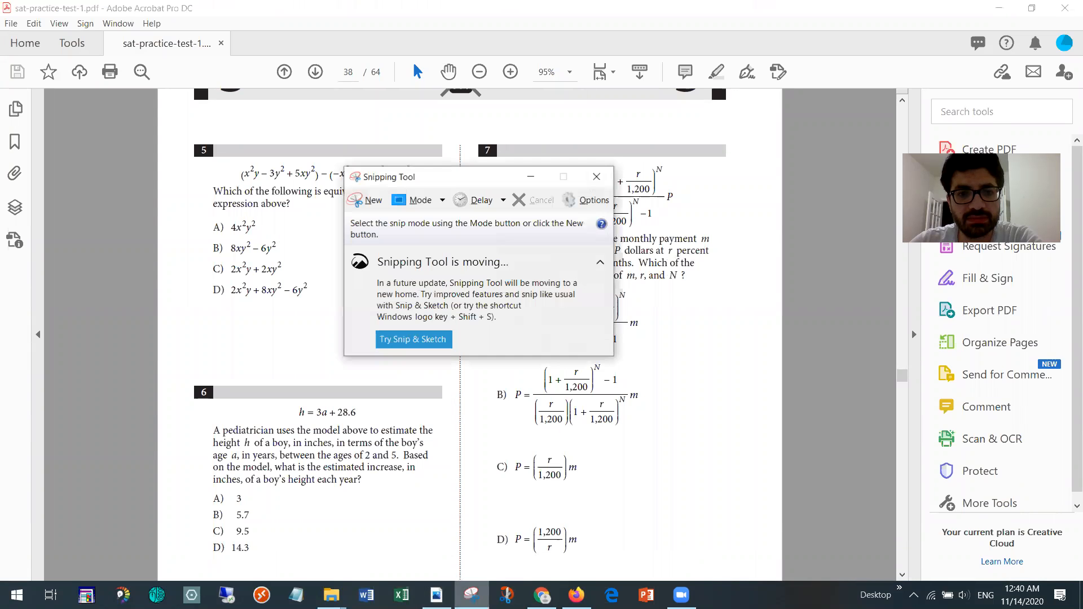
click(373, 201)
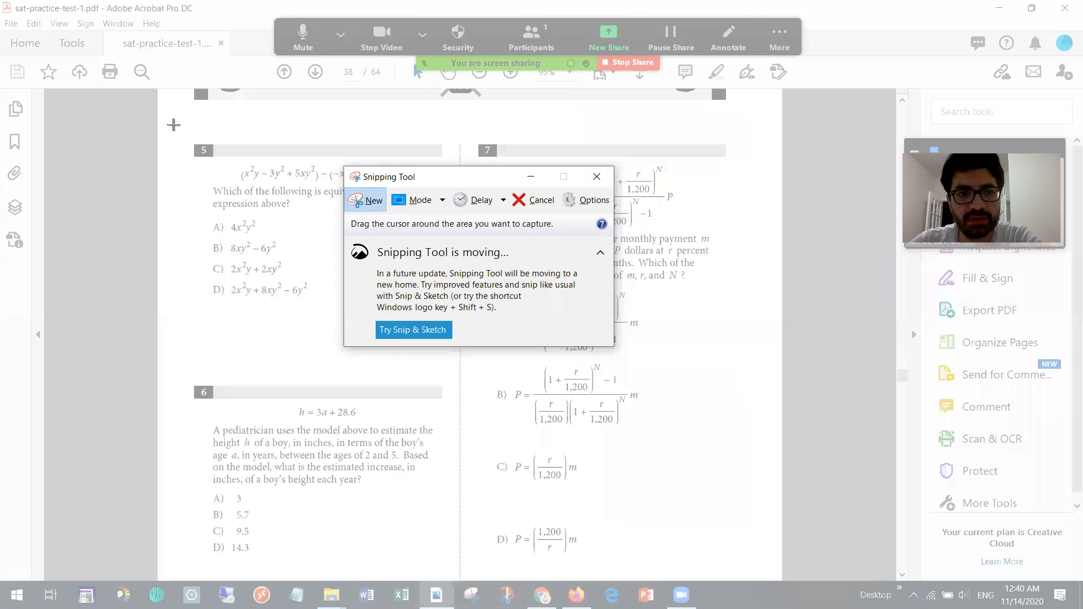
drag(172, 130, 777, 570)
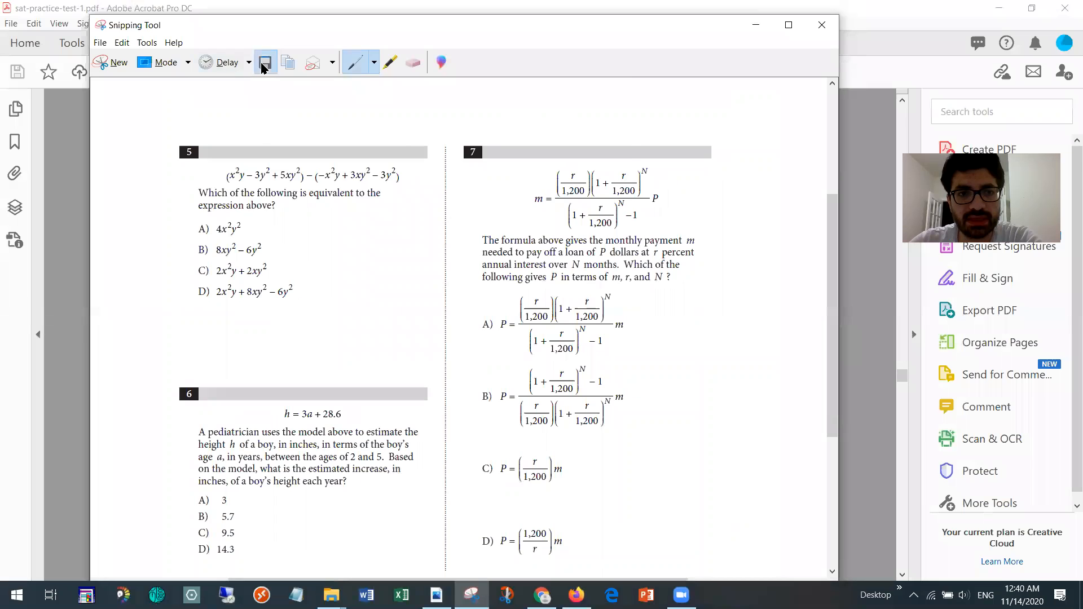
Save the snip as Capture2.JPG in Downloads, replacing the existing file, and close the Snipping Tool.
click(263, 63)
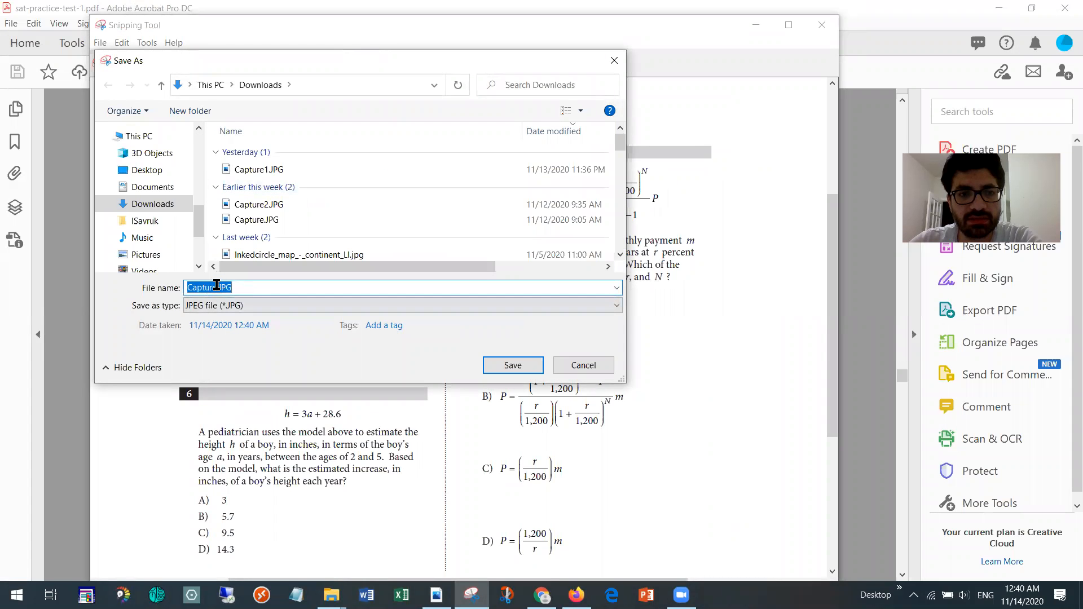
click(217, 286)
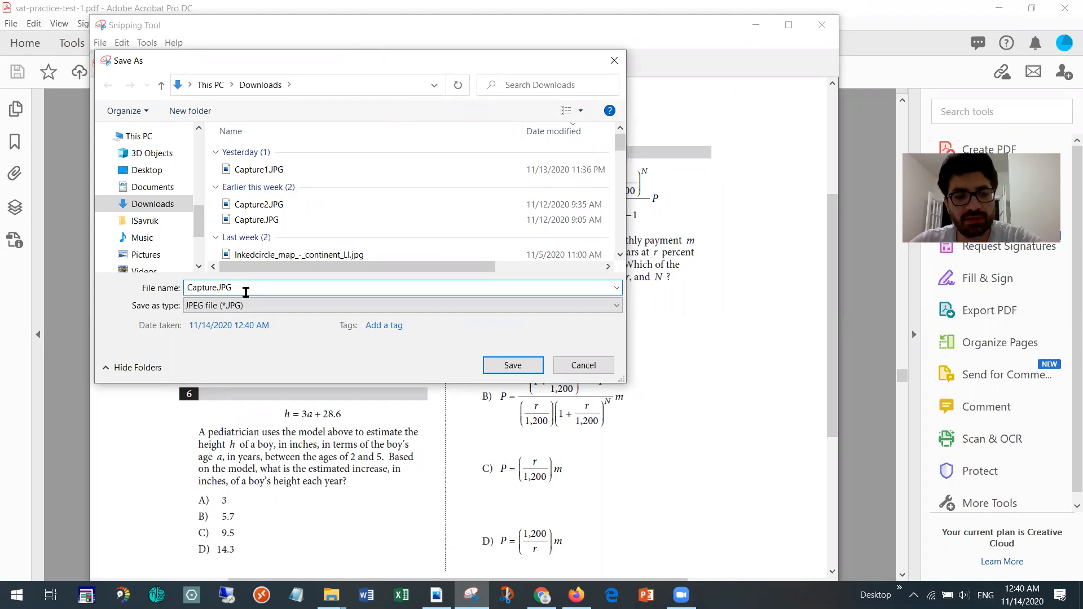
text(2)
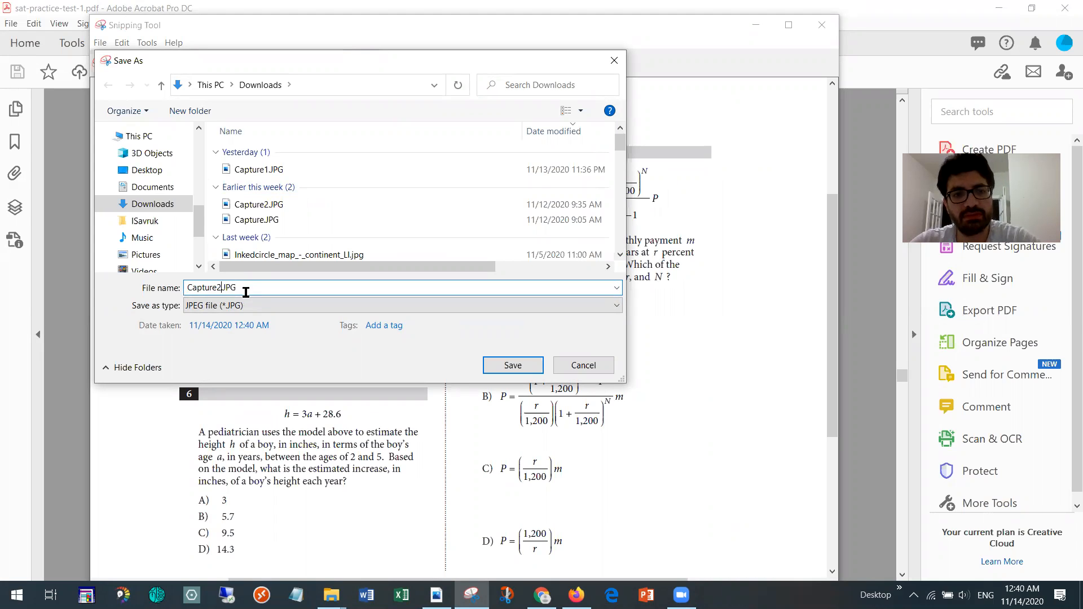
click(513, 365)
click(575, 299)
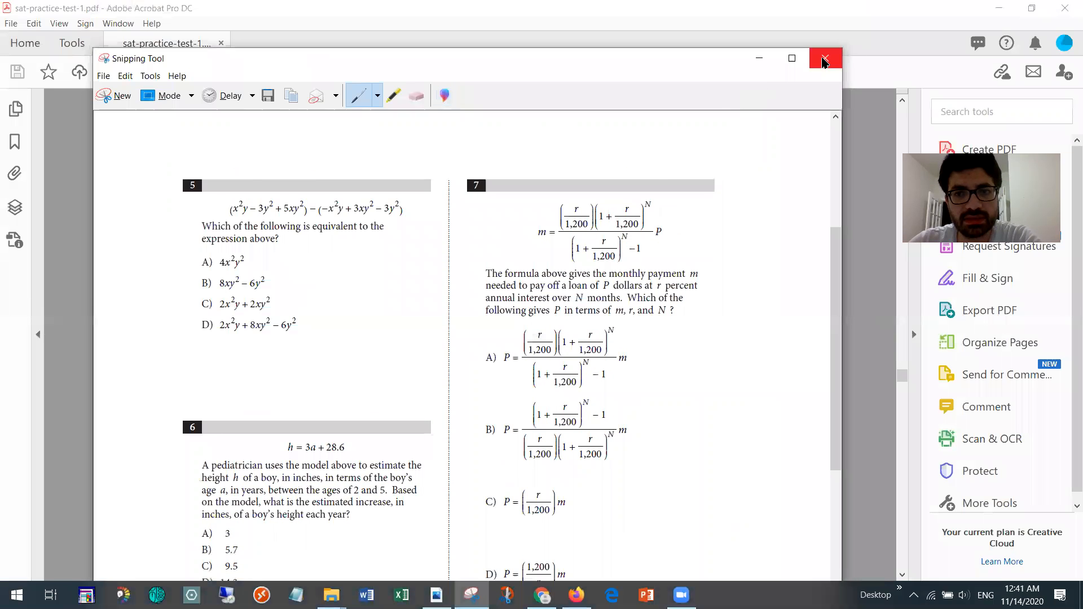
click(825, 59)
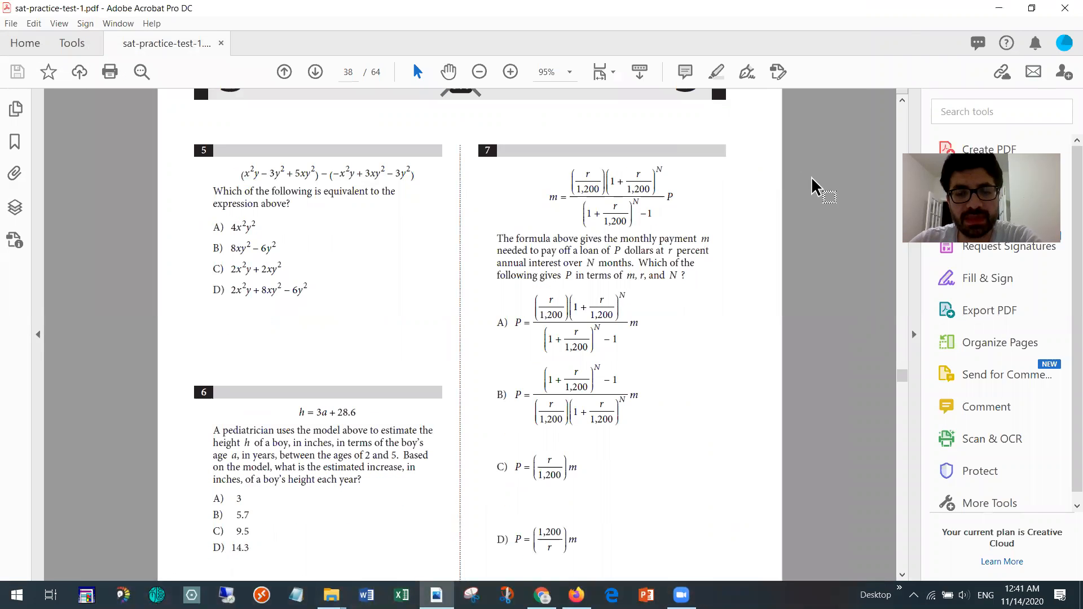
Switch back to the Schoology Label Image question and upload unnamed1.png from Downloads as its image.
click(998, 9)
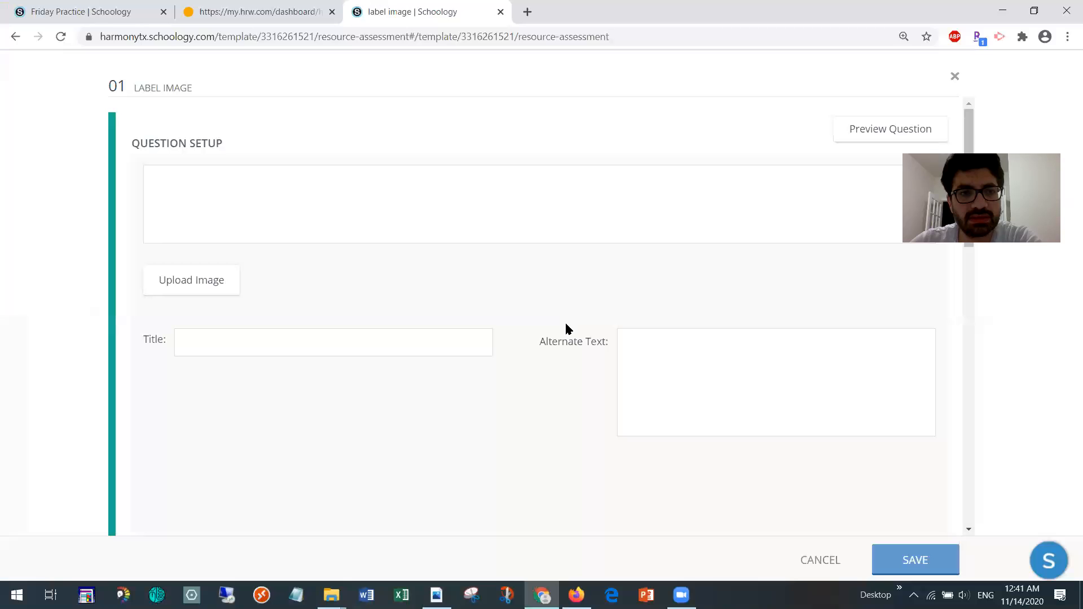
click(184, 289)
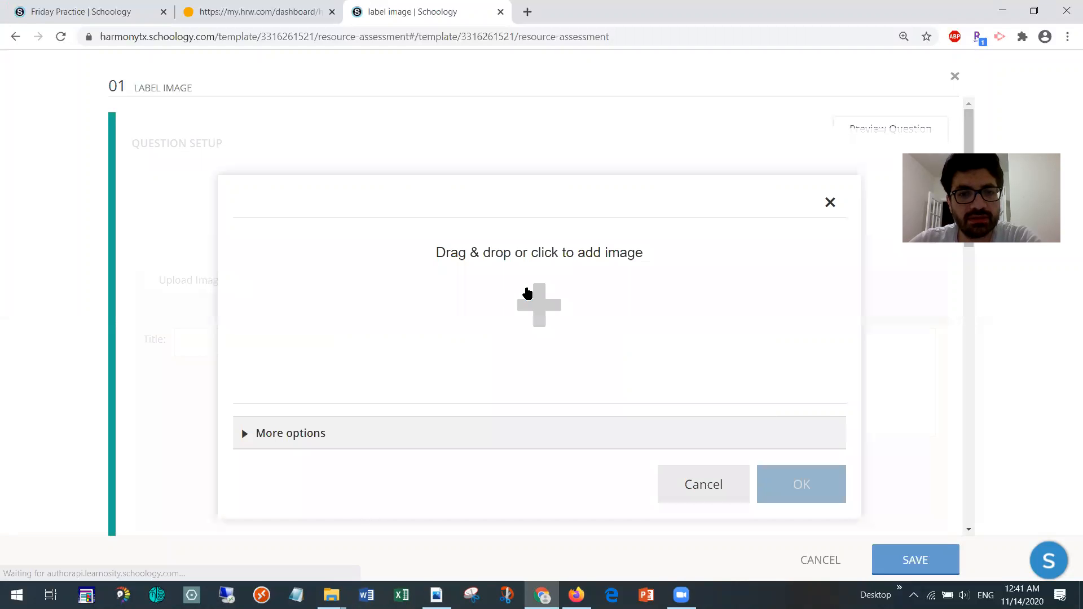
click(542, 299)
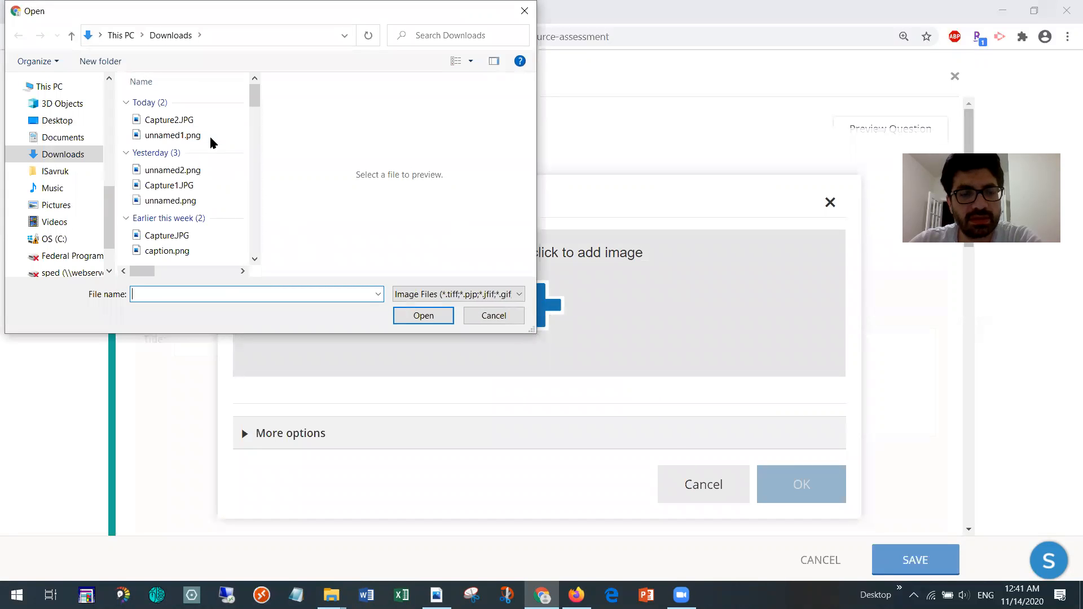
double_click(173, 138)
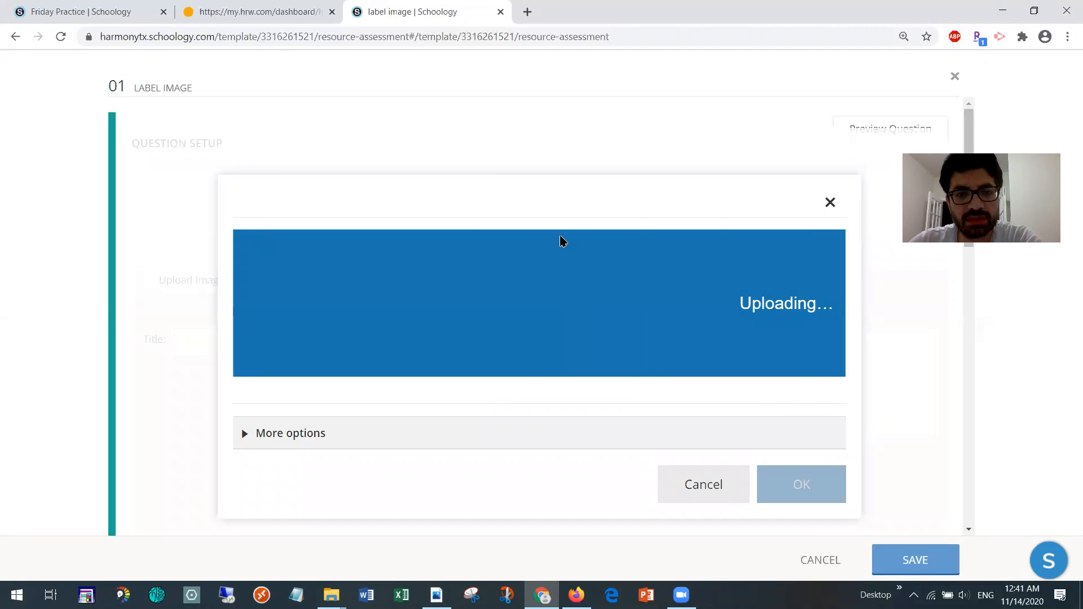
scroll(619, 293, down, 5)
scroll(675, 296, up, 6)
scroll(753, 290, down, 6)
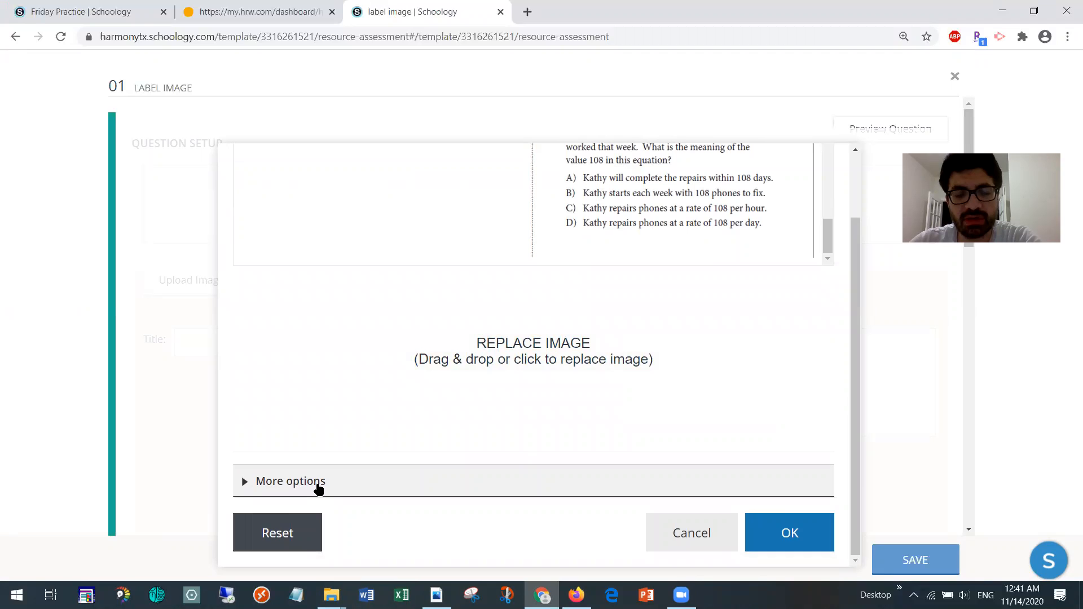
click(787, 532)
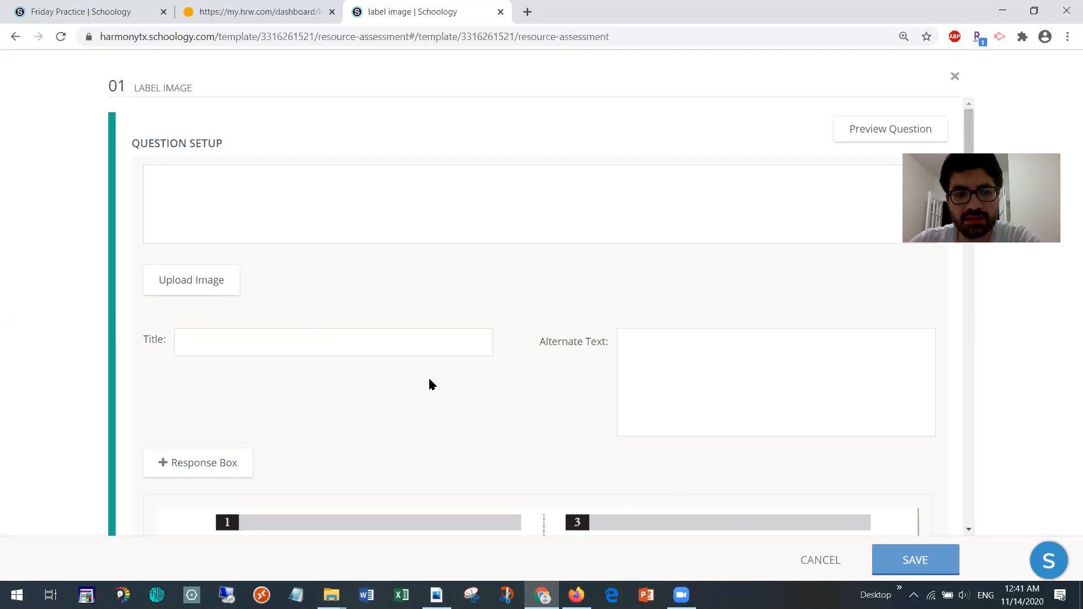
Add two response boxes to the image, placing one beside the answer choices of question 1 and one beside those of question 2.
scroll(428, 377, down, 1)
scroll(639, 446, down, 3)
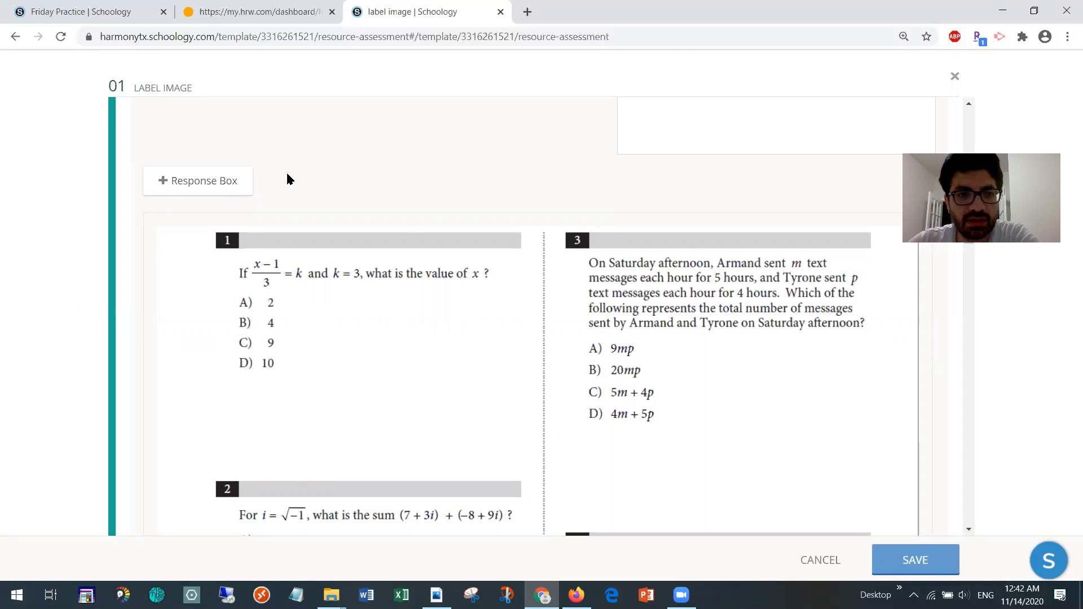
click(212, 191)
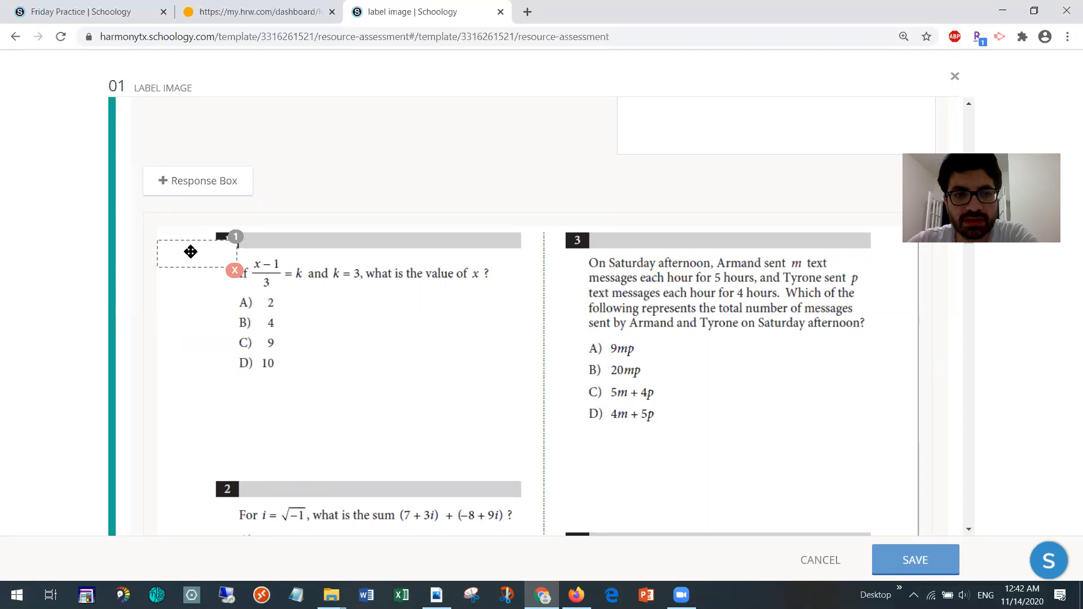
drag(251, 286, 360, 337)
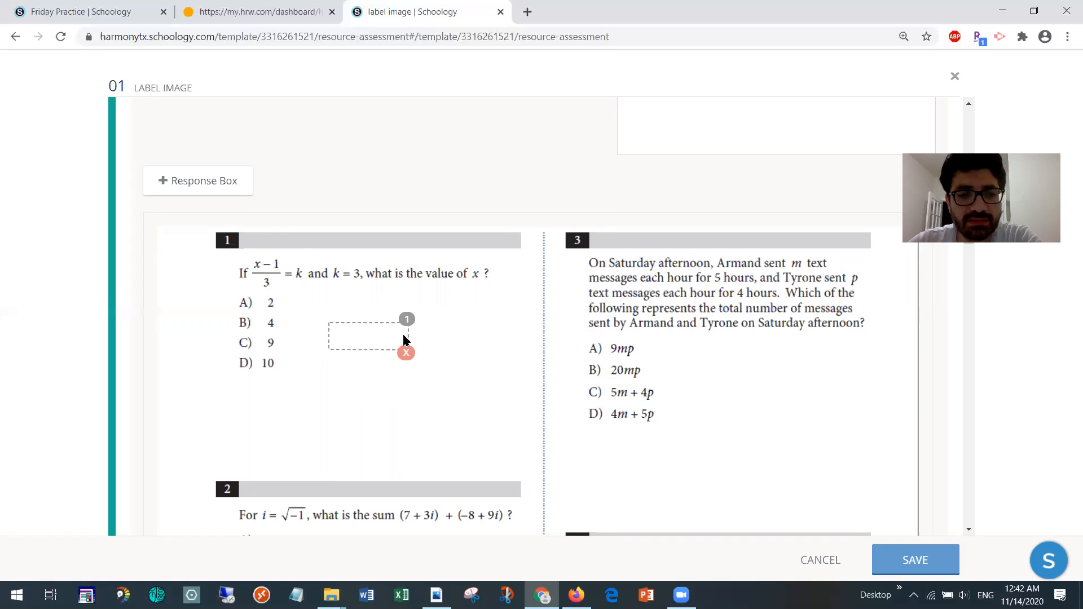
click(213, 188)
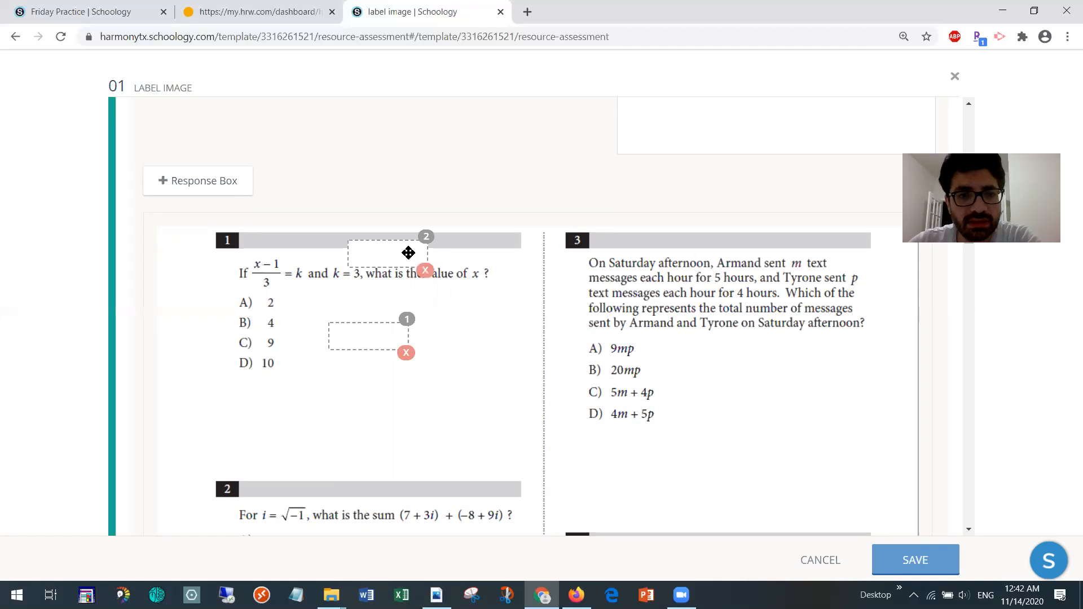
drag(476, 376, 477, 482)
scroll(462, 460, down, 5)
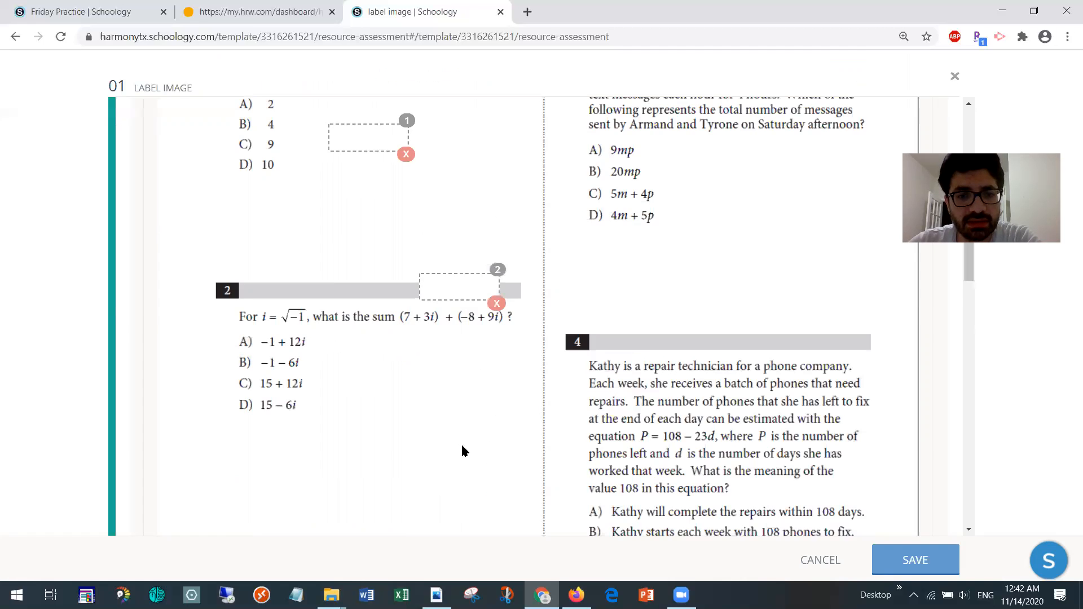
drag(455, 207, 395, 293)
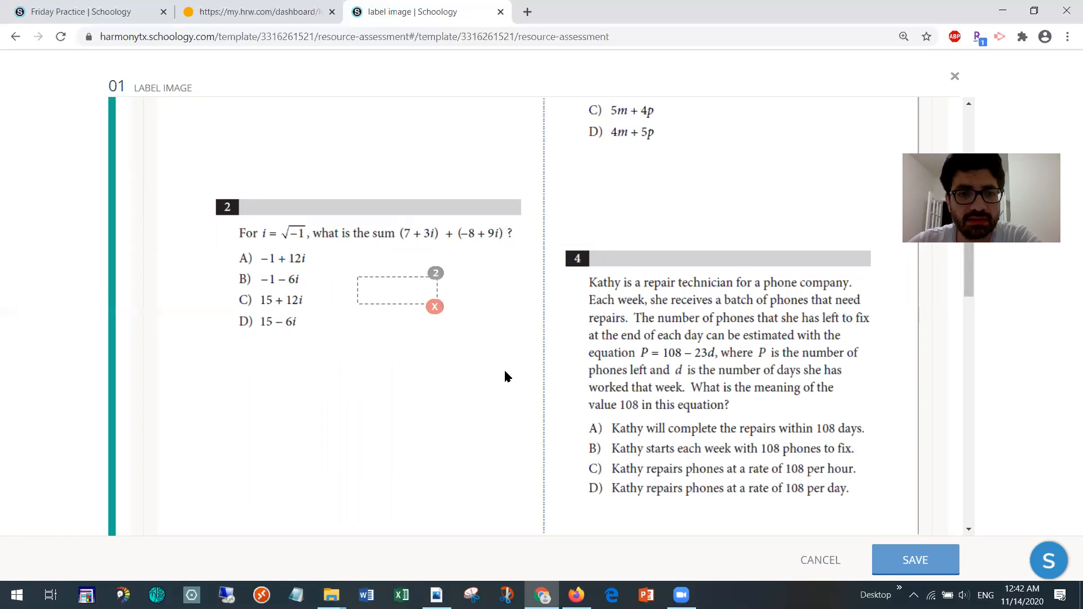
Add a third response box beside the choices of question 3 and a fourth directly below choice D of question 4.
scroll(561, 361, up, 8)
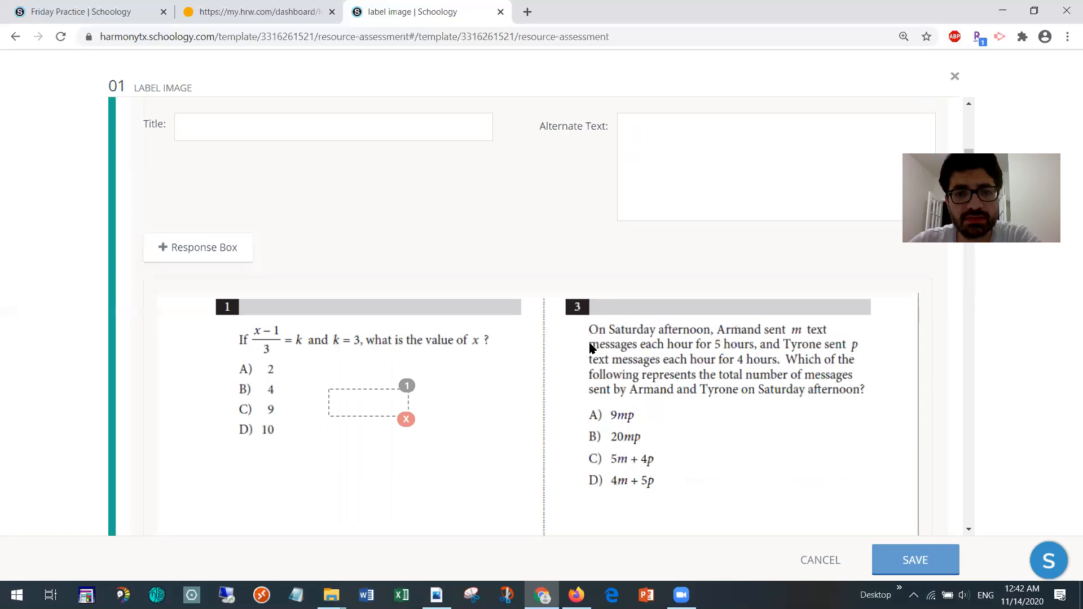
scroll(570, 345, down, 1)
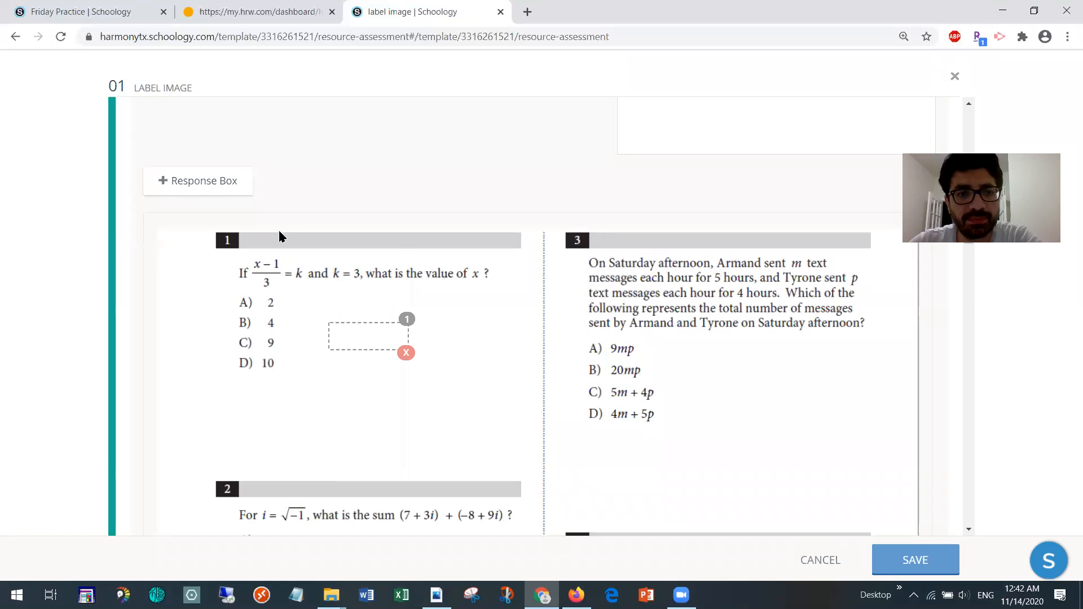
drag(556, 249, 716, 388)
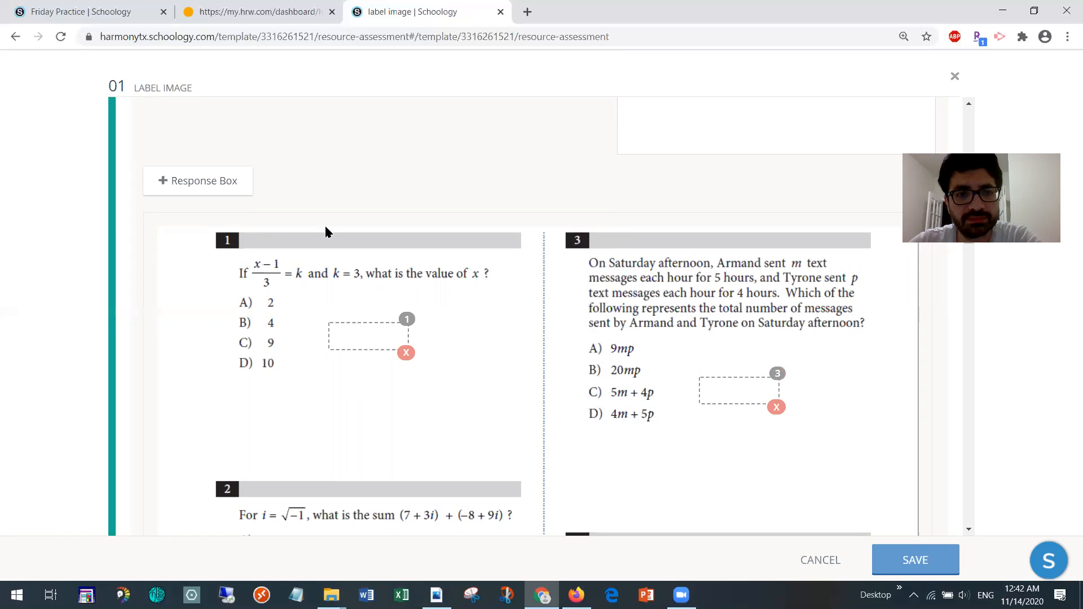
click(233, 185)
drag(765, 253, 769, 523)
scroll(758, 508, down, 6)
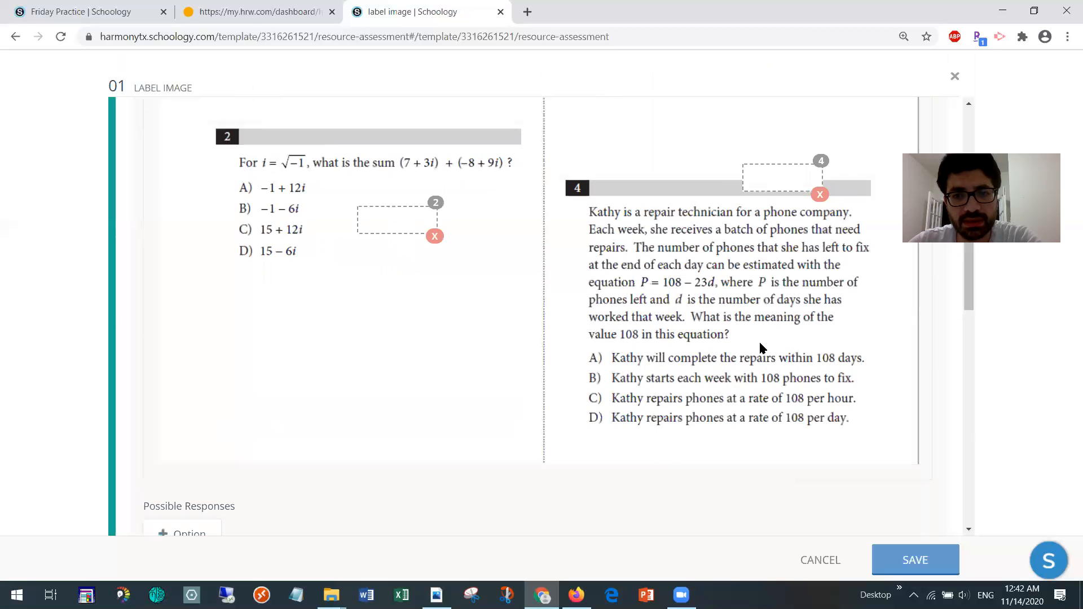
drag(764, 183, 634, 451)
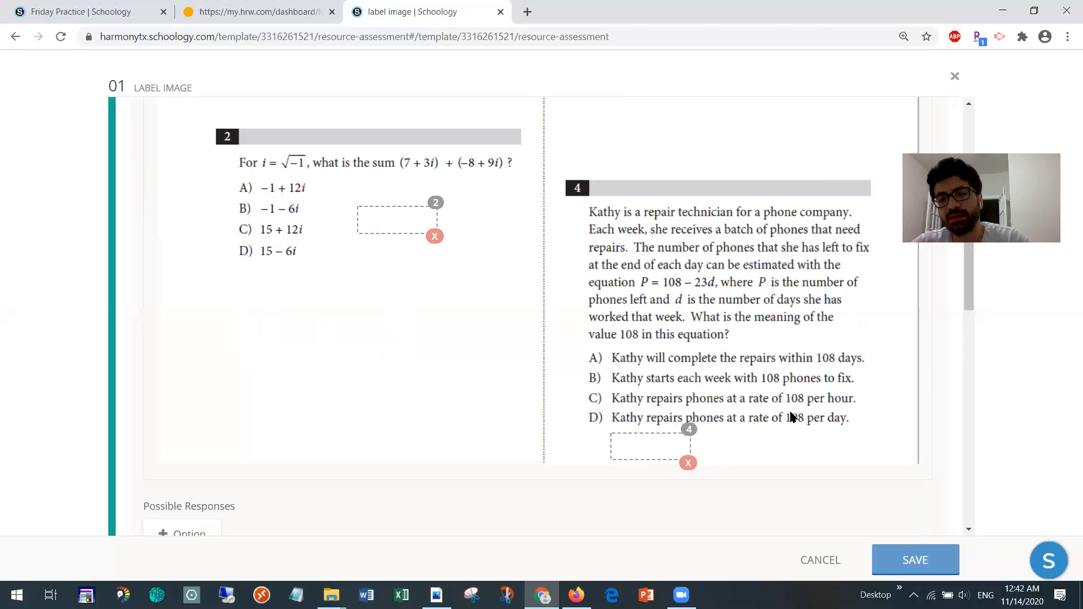
click(912, 546)
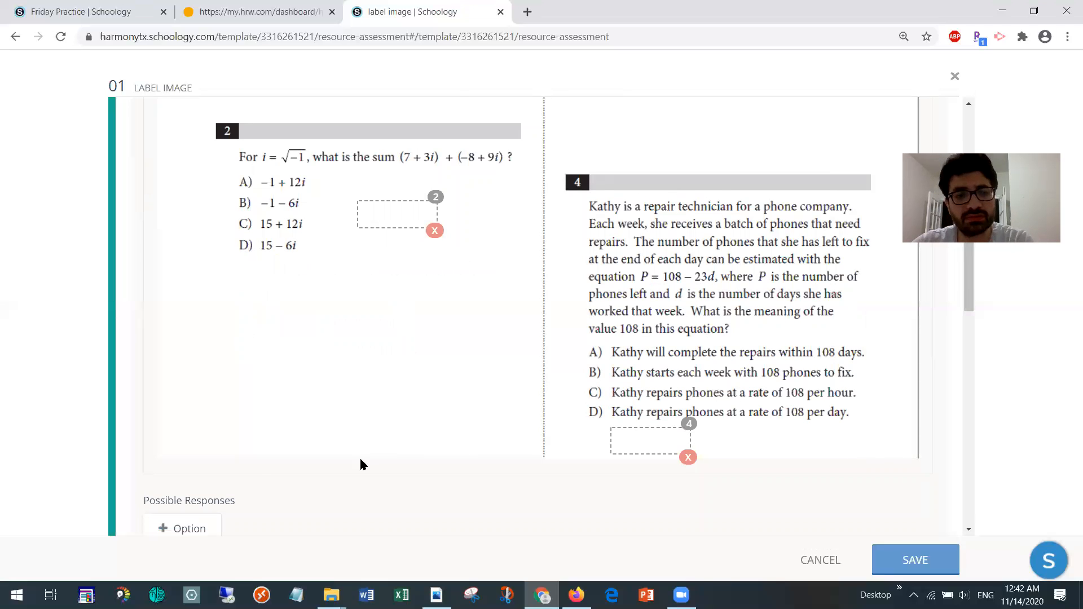
Add the first two possible responses, A and B, to the question.
scroll(265, 448, down, 1)
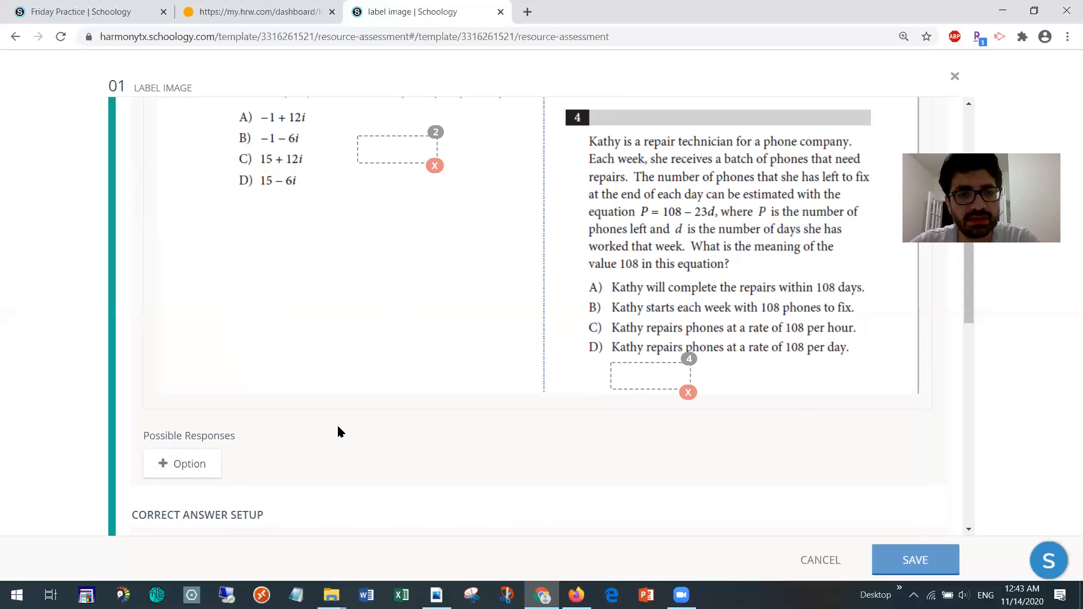
scroll(338, 427, up, 2)
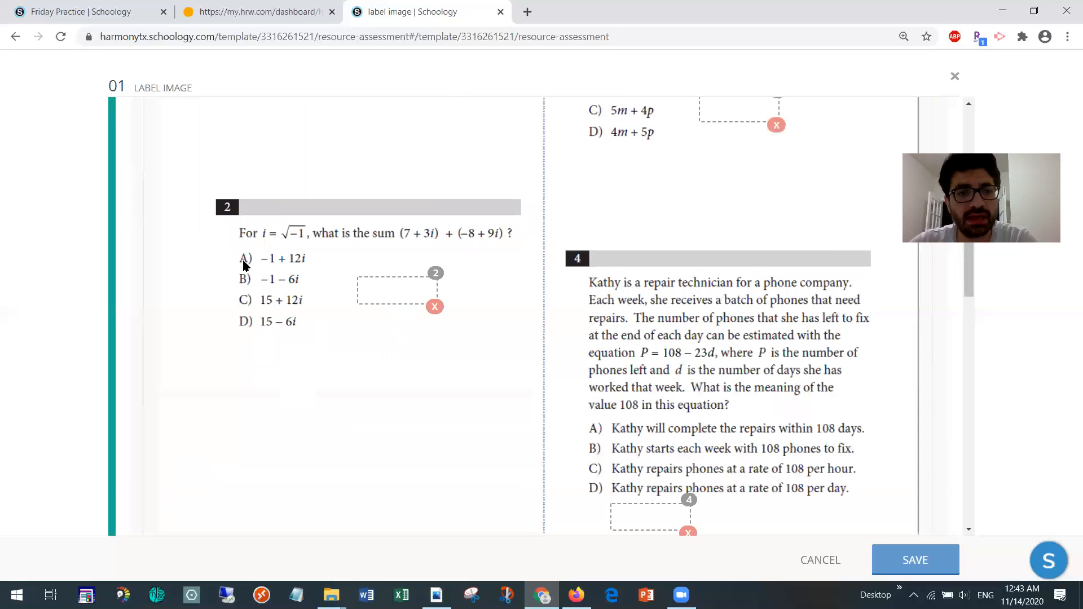
scroll(379, 407, down, 1)
scroll(378, 399, down, 2)
click(189, 462)
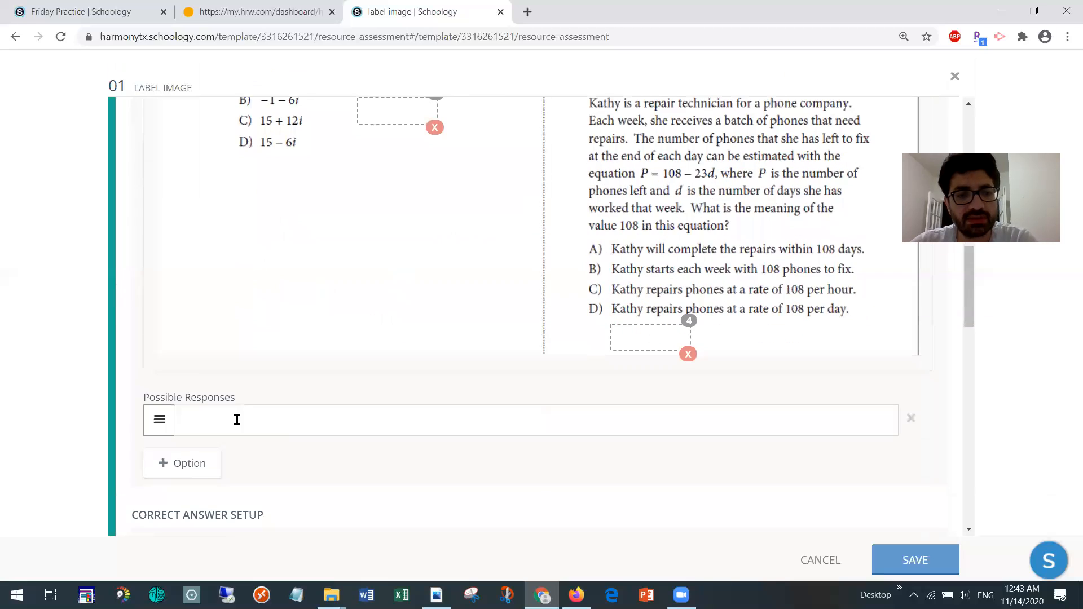
click(237, 420)
text(A)
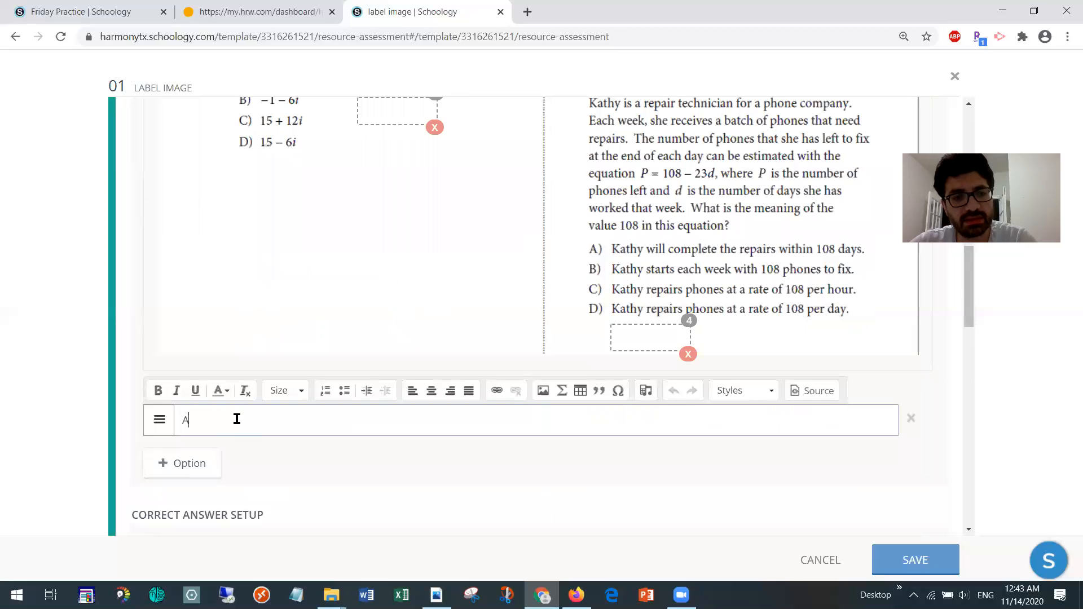
click(176, 467)
click(177, 466)
click(211, 423)
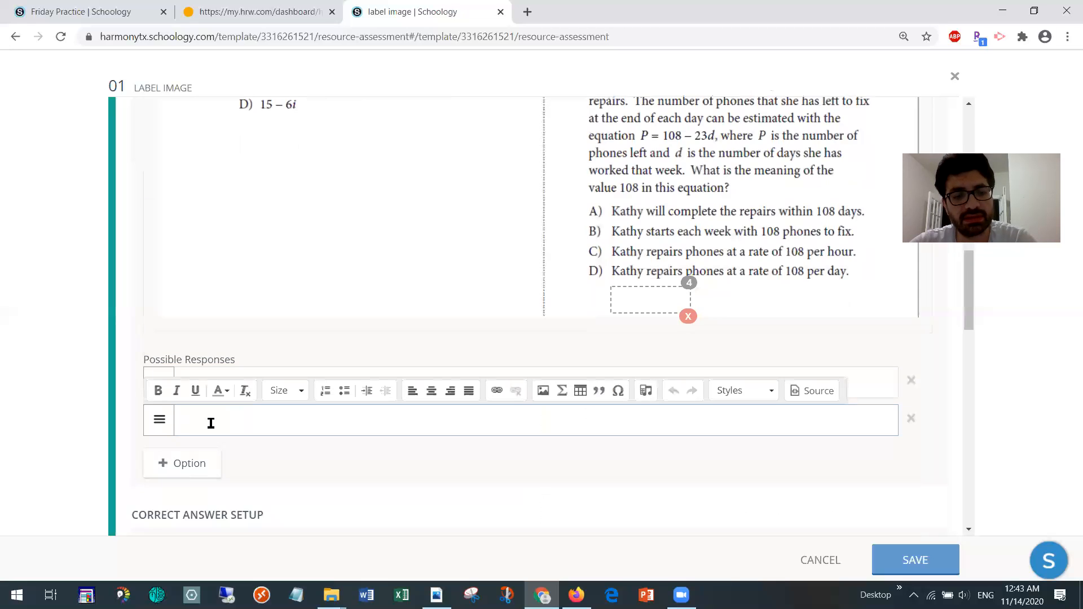
text(B)
Add C and D as the third and fourth possible responses.
click(191, 467)
click(197, 426)
text(C)
click(172, 466)
click(198, 421)
text(D)
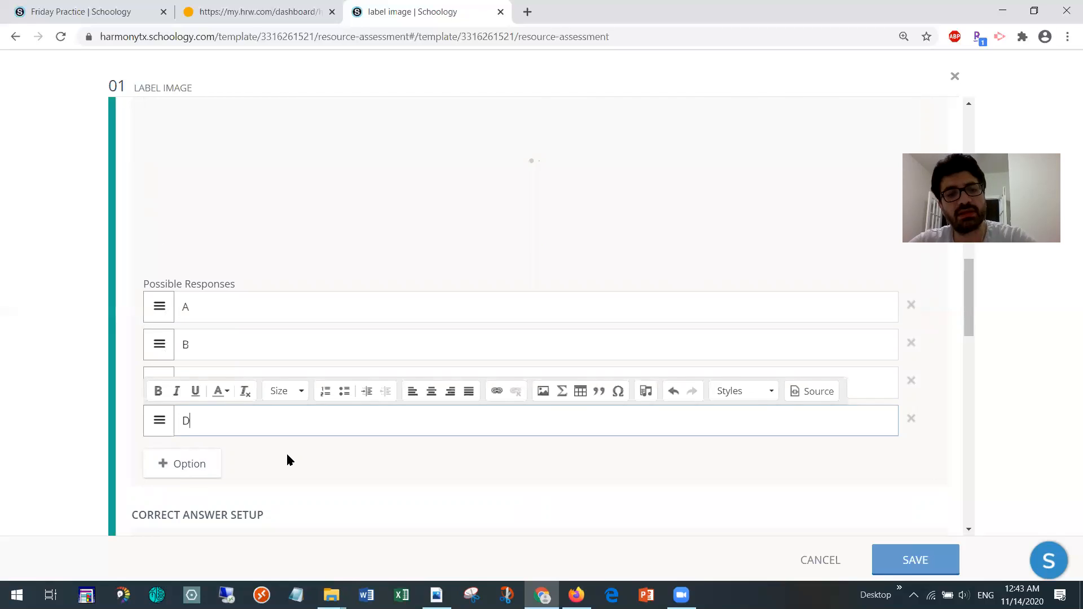
click(290, 454)
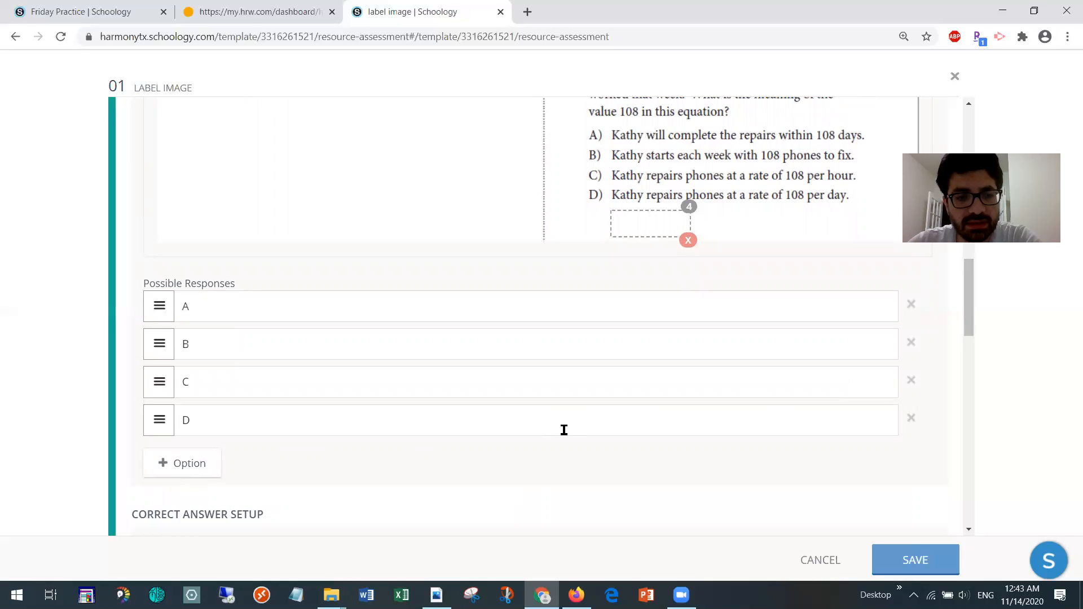
In the correct answer setup, place response A in the answer box of question 2.
scroll(558, 428, down, 4)
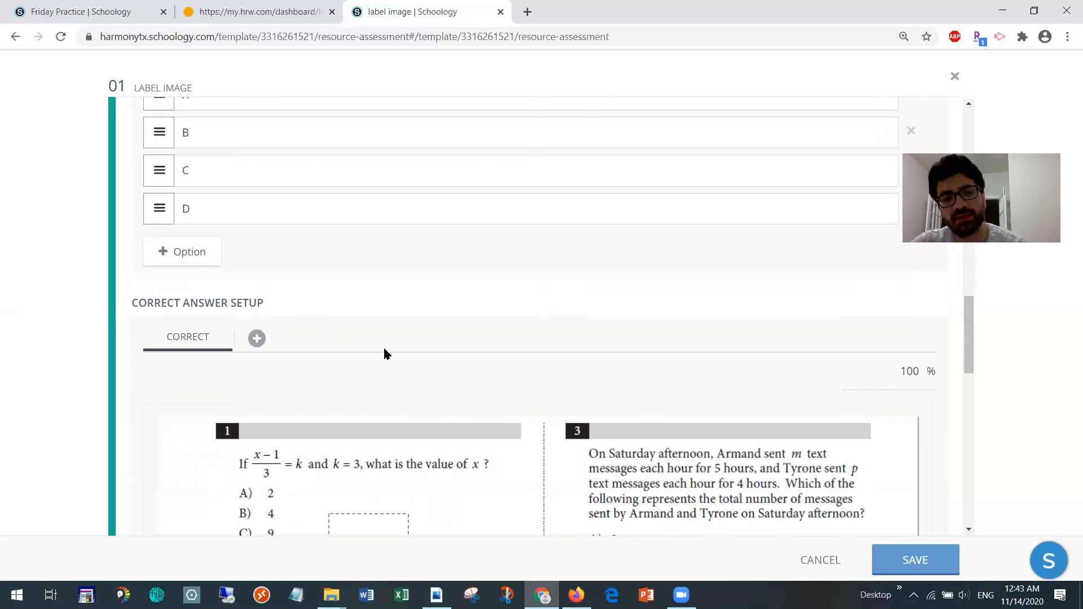
scroll(378, 352, down, 3)
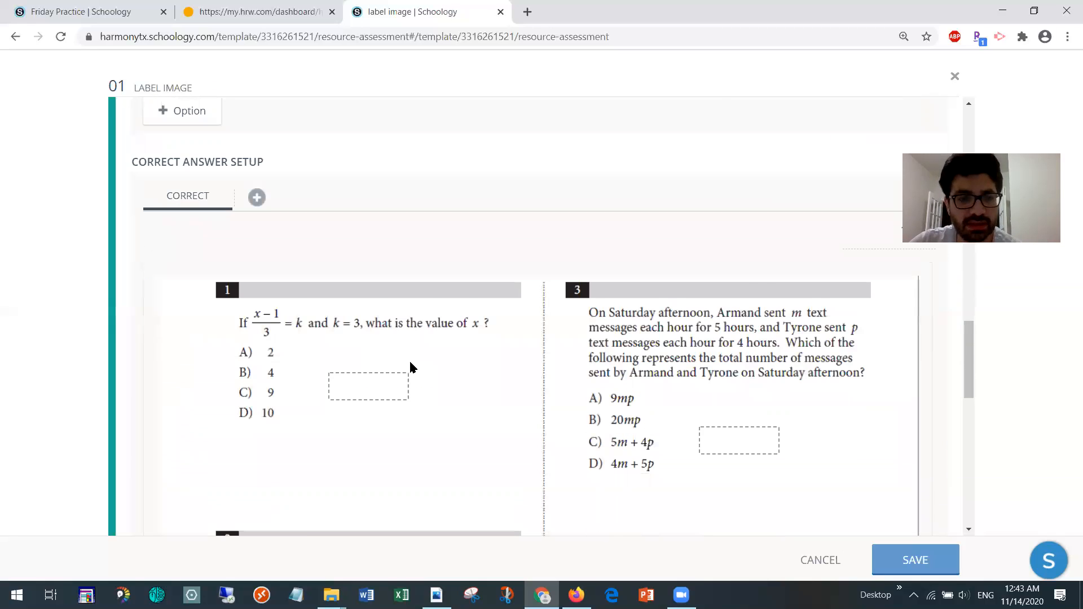
scroll(412, 367, down, 1)
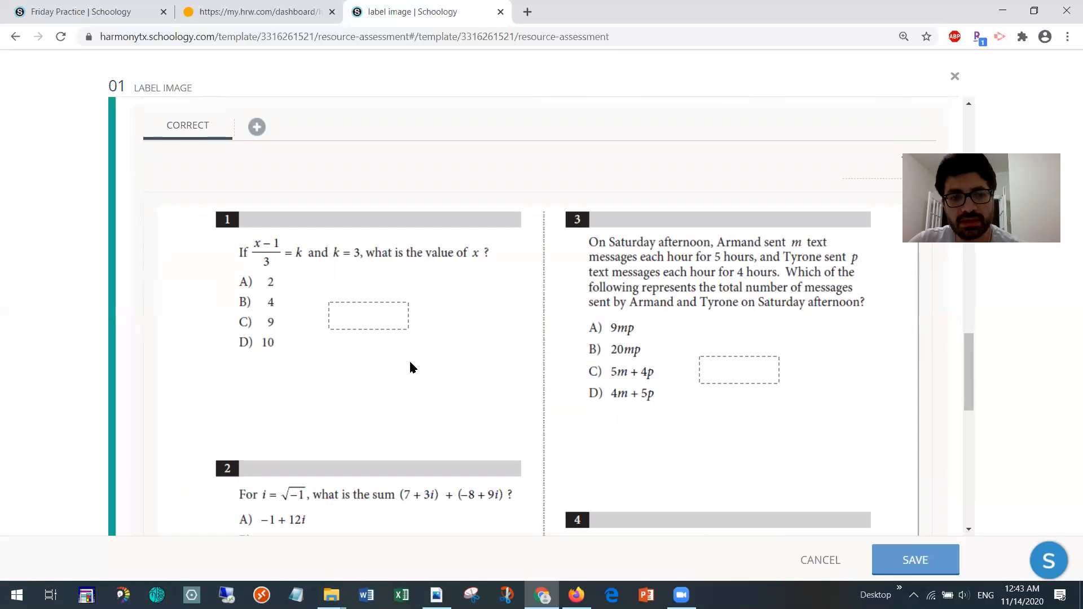
scroll(405, 361, down, 1)
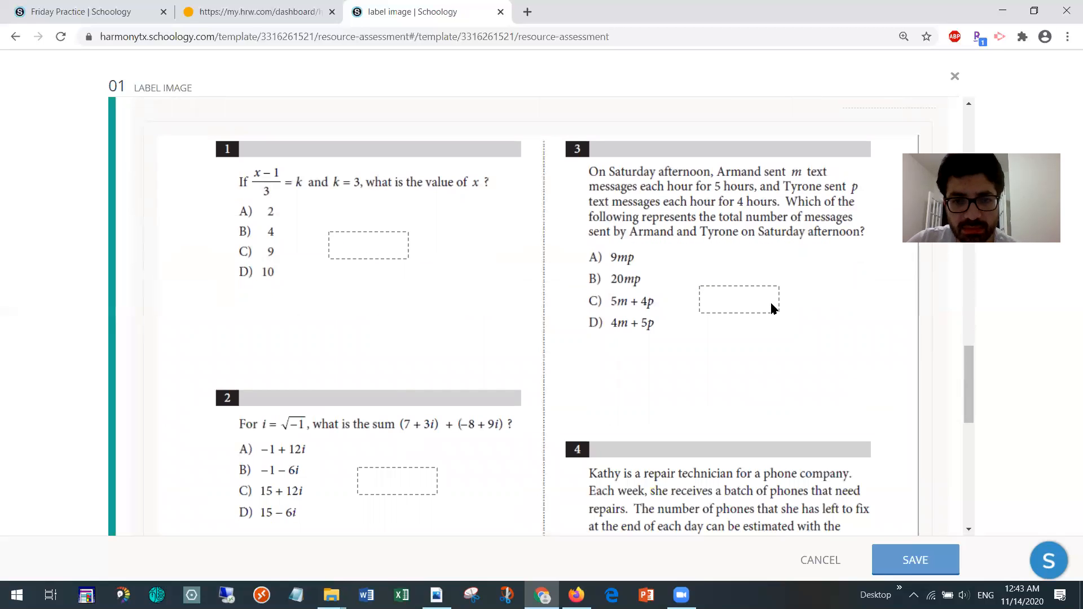
scroll(756, 338, down, 5)
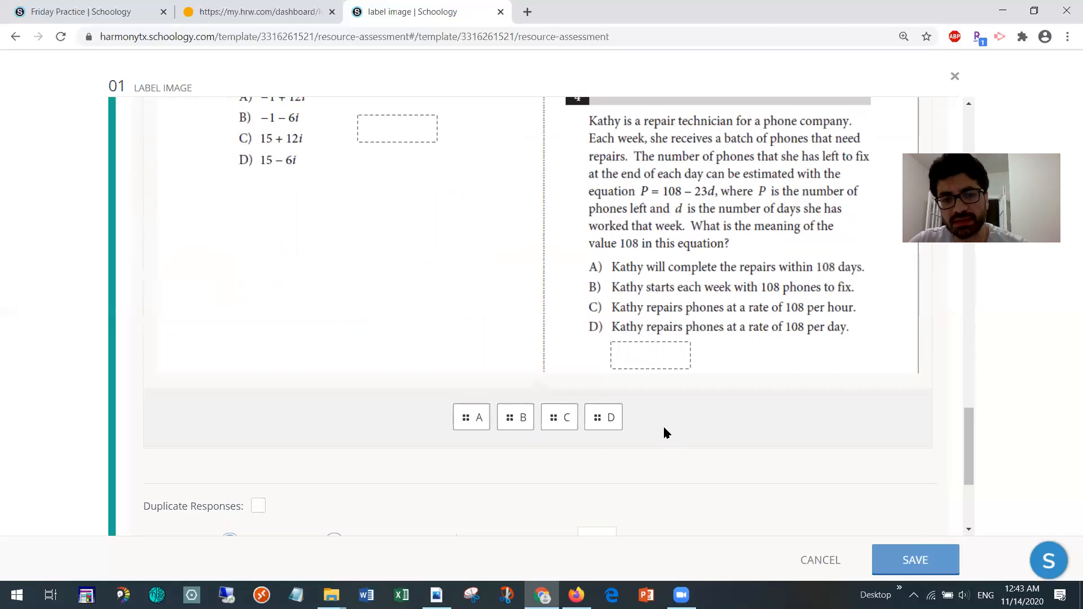
scroll(504, 464, up, 1)
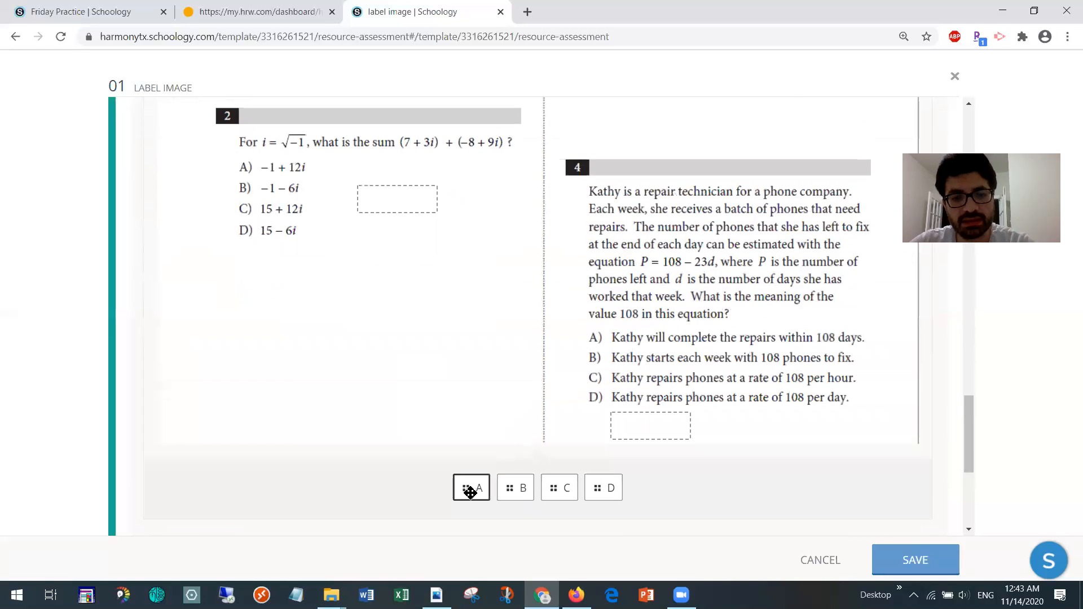
drag(470, 488, 406, 200)
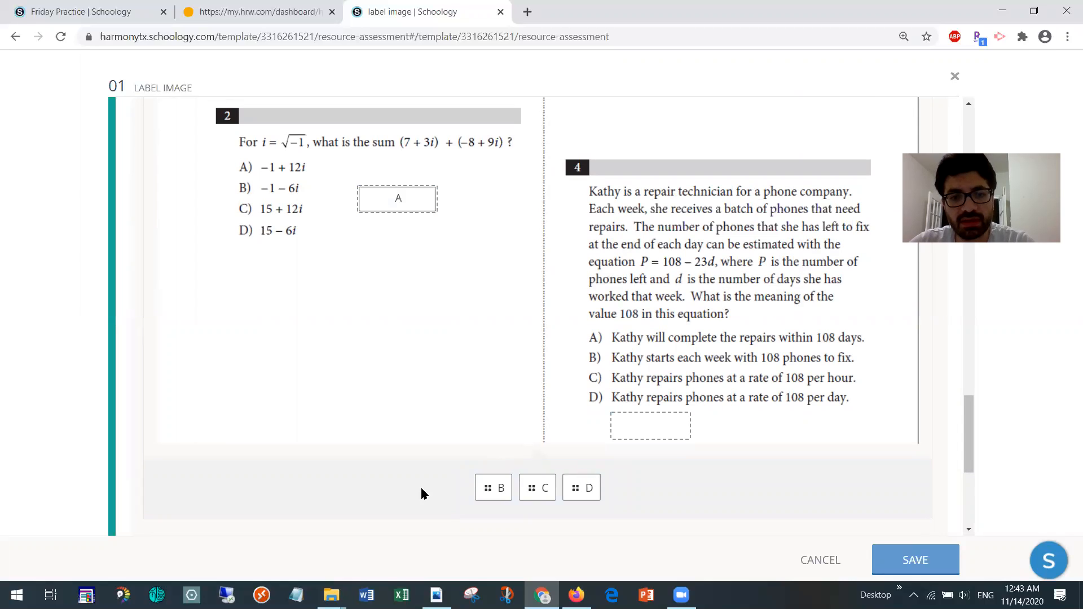
Allow duplicate responses for the label image question so each choice can be used more than once.
scroll(392, 471, up, 5)
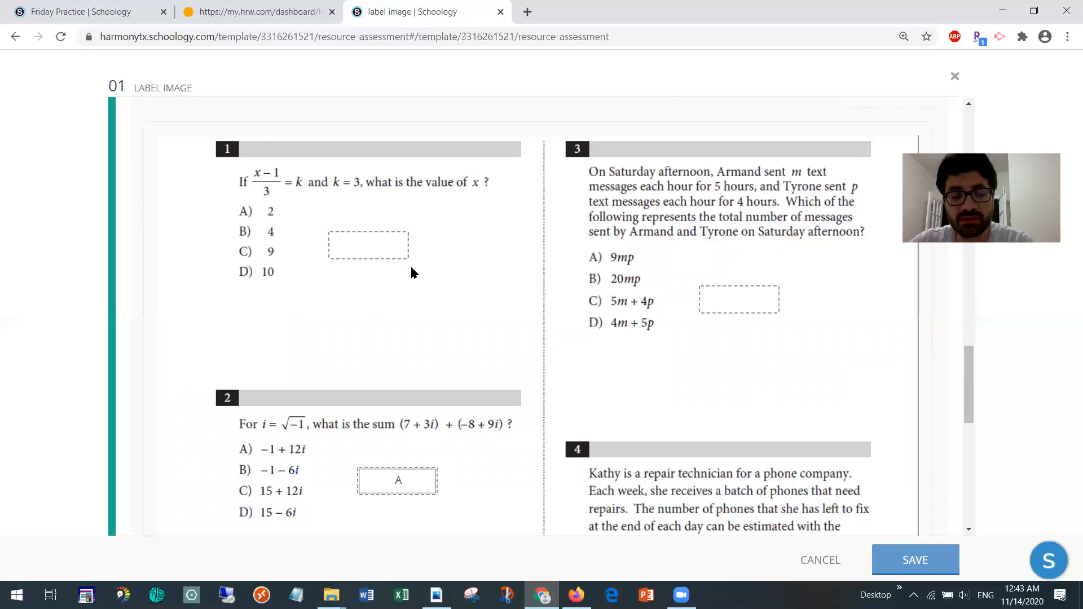
scroll(491, 431, down, 5)
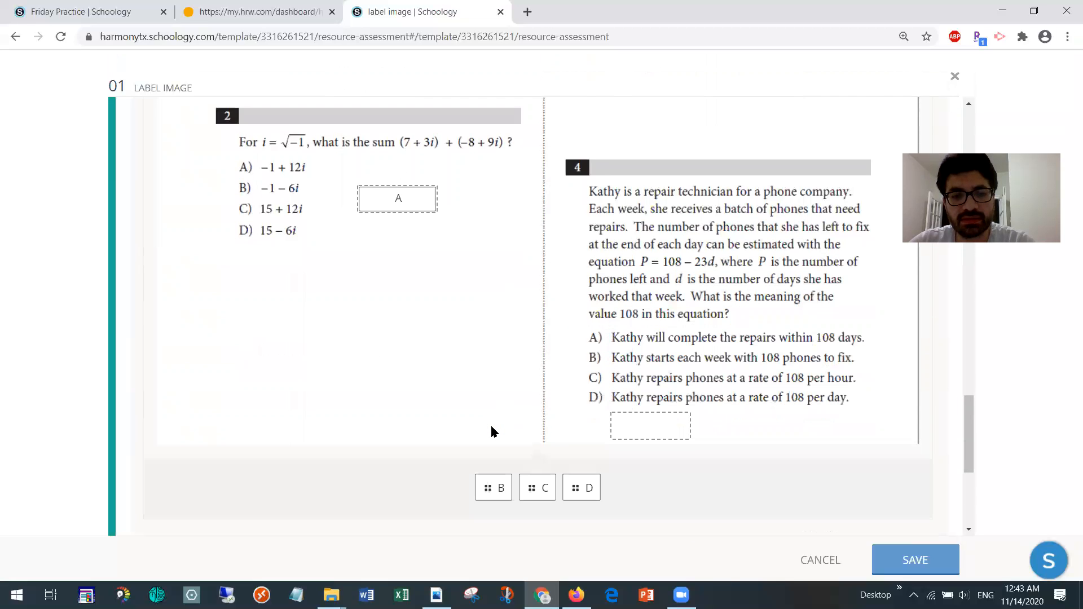
scroll(491, 432, down, 1)
scroll(236, 439, down, 1)
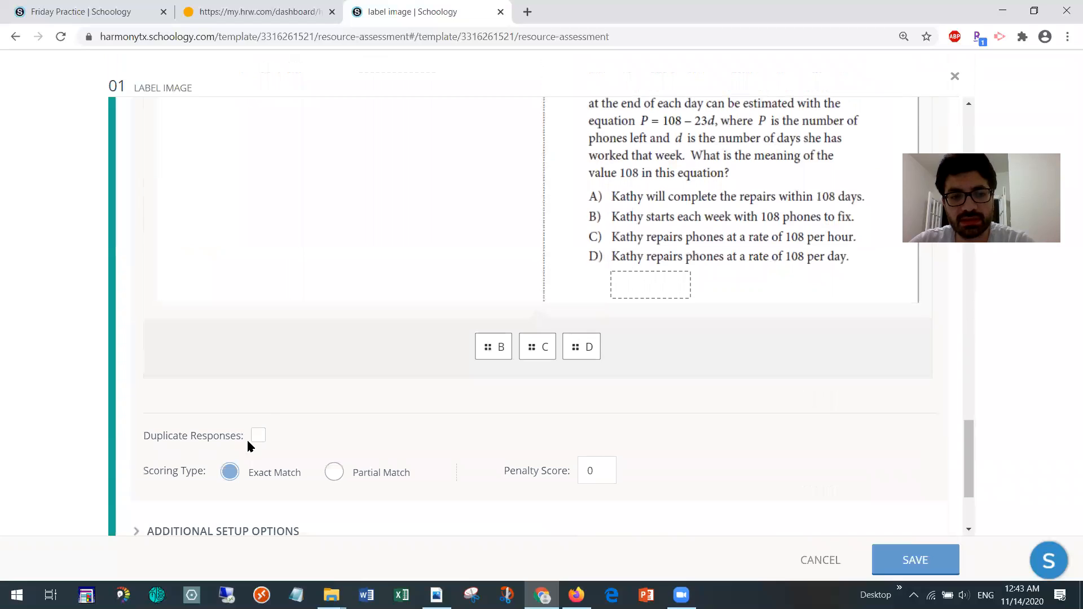
click(259, 440)
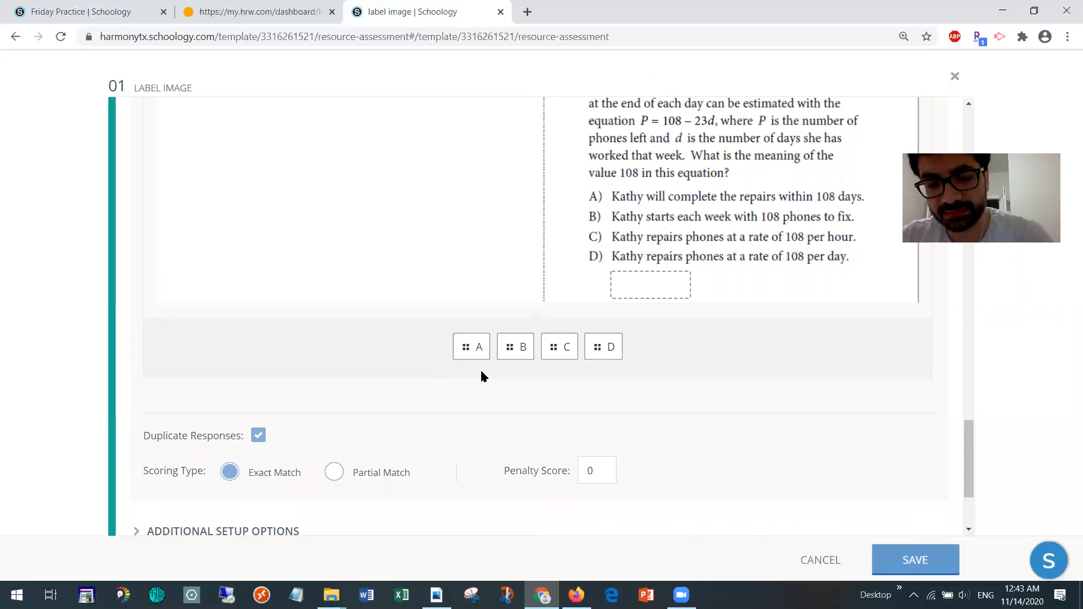
In the correct answer setup, place response A in the answer box of question 4.
scroll(479, 349, up, 6)
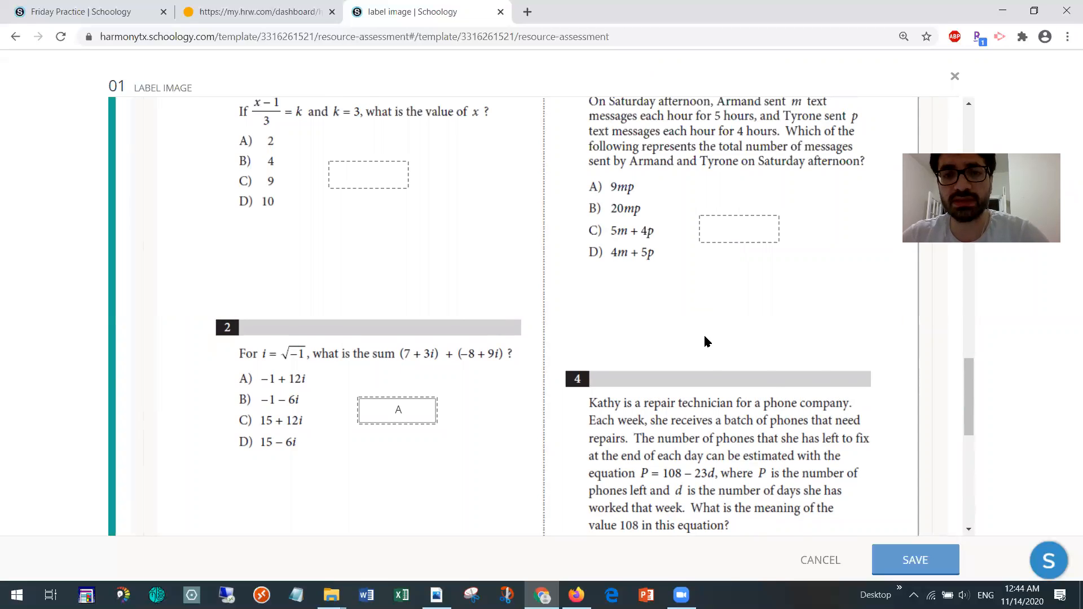
scroll(709, 344, down, 3)
scroll(707, 413, down, 1)
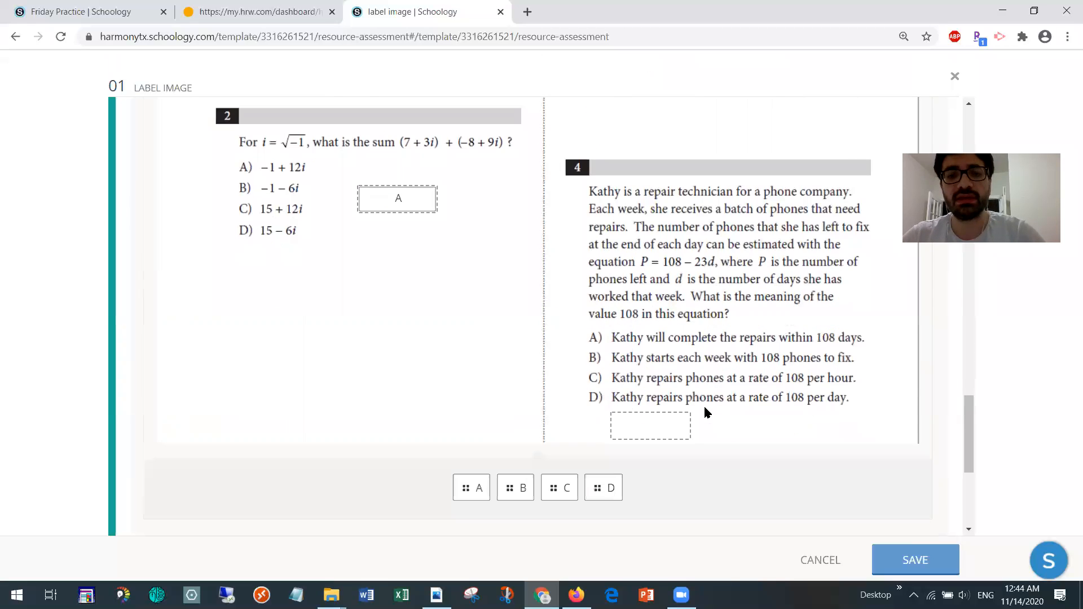
scroll(316, 484, down, 1)
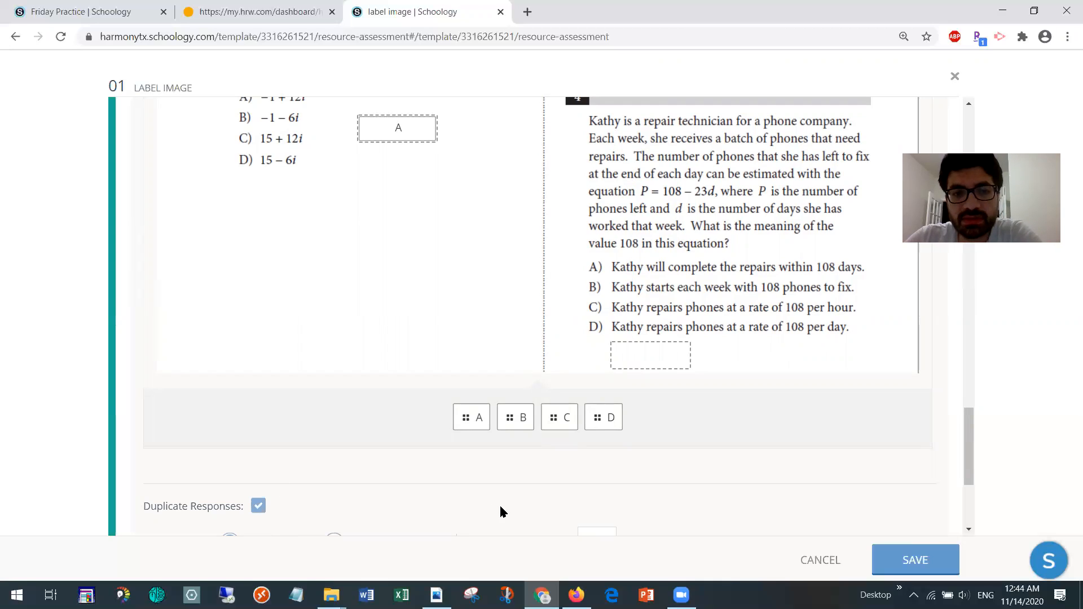
scroll(501, 510, up, 1)
drag(470, 490, 650, 427)
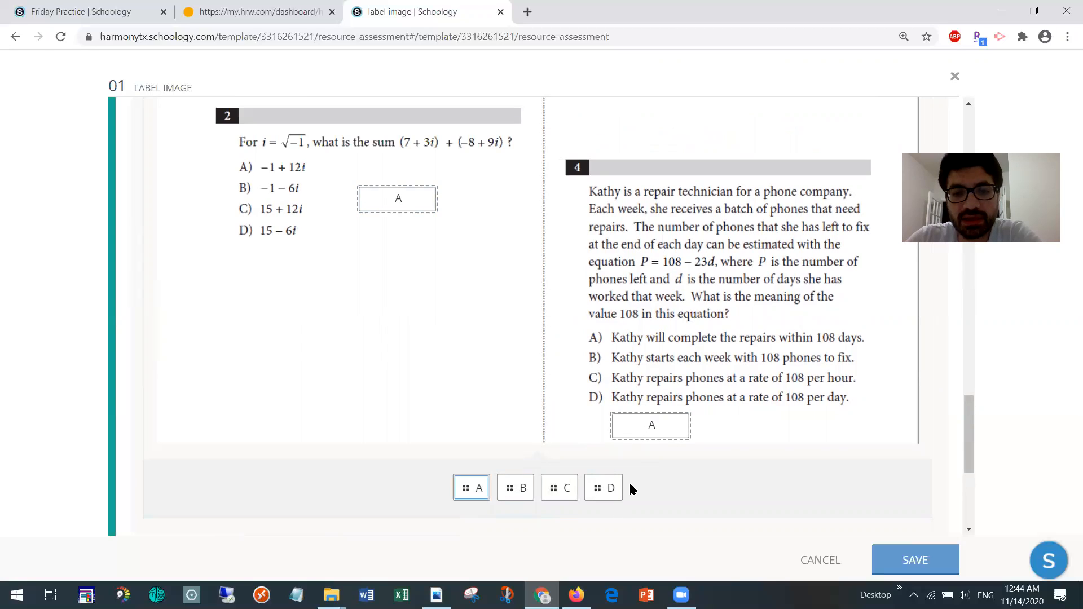
Place response B in the answer box of question 1 and response C in the answer box of question 3.
scroll(556, 485, up, 1)
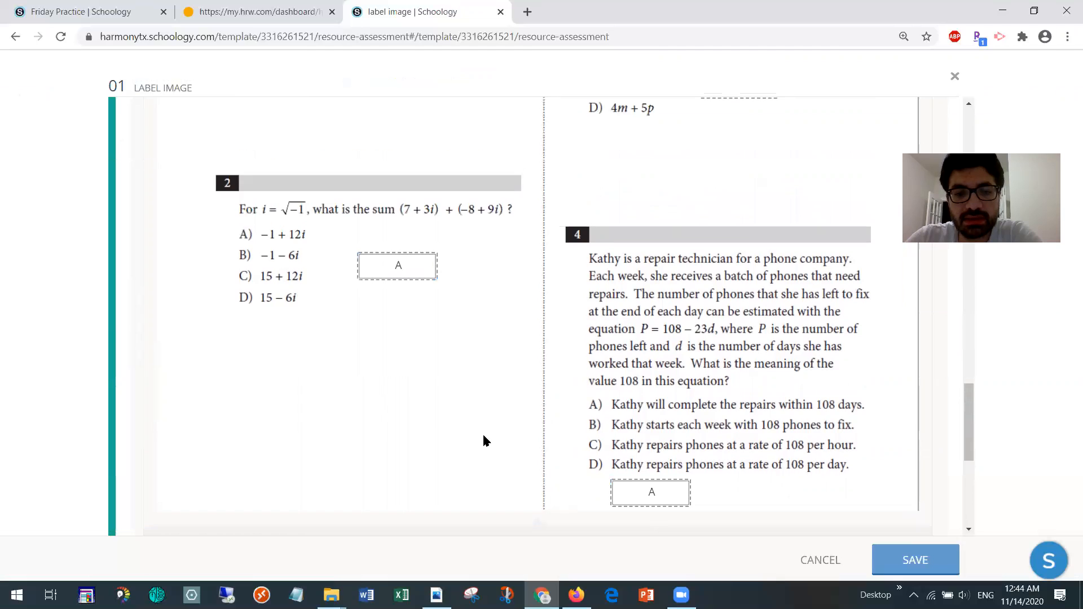
scroll(484, 440, down, 3)
drag(524, 349, 387, 163)
scroll(466, 149, up, 4)
scroll(375, 132, up, 1)
scroll(436, 243, up, 1)
scroll(458, 386, down, 2)
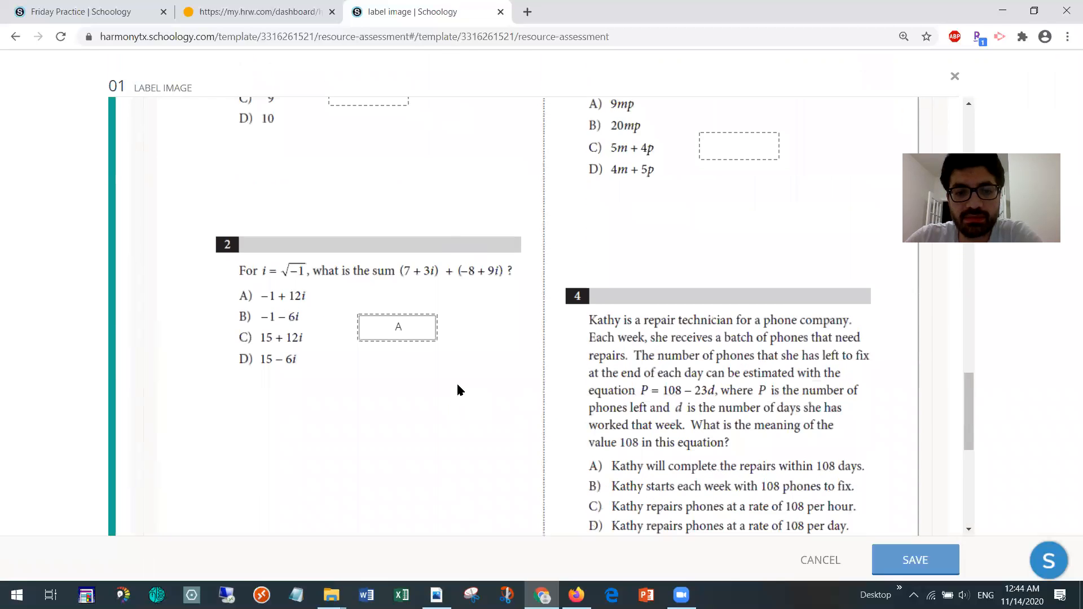
scroll(457, 387, down, 1)
scroll(515, 529, down, 1)
drag(515, 527, 428, 99)
scroll(421, 169, up, 1)
drag(420, 170, 374, 215)
scroll(588, 415, down, 3)
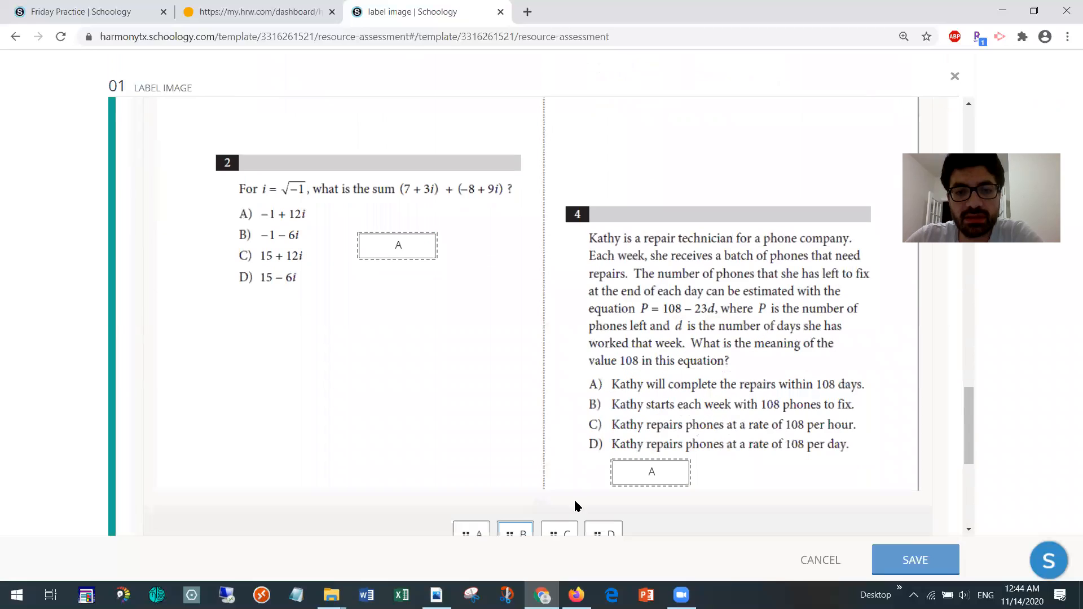
drag(563, 526, 735, 255)
Set the scoring type of the label image question to Partial Match.
scroll(713, 470, down, 5)
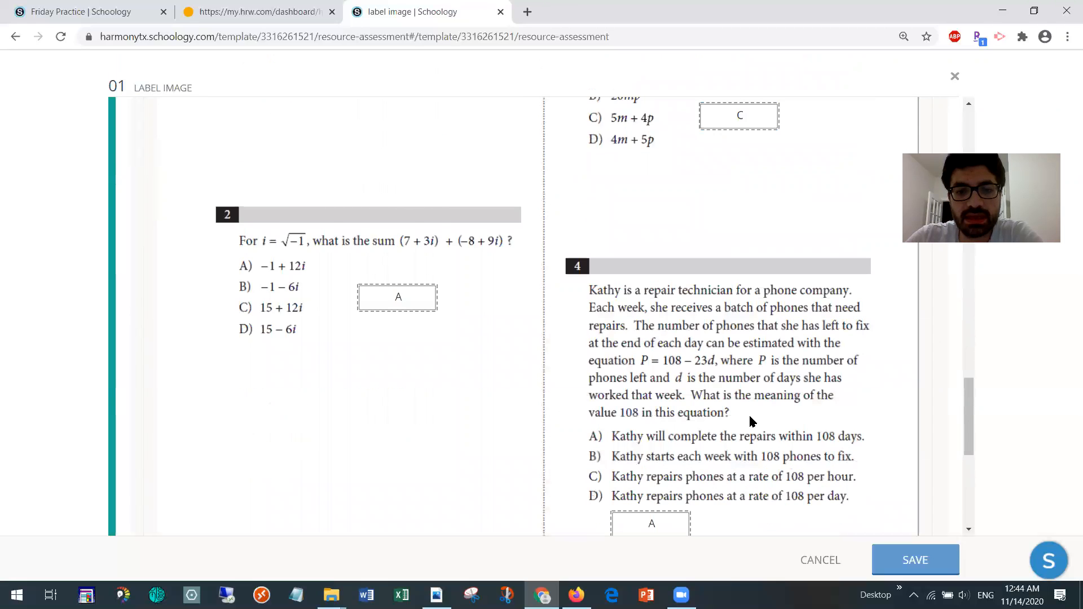
scroll(713, 470, down, 3)
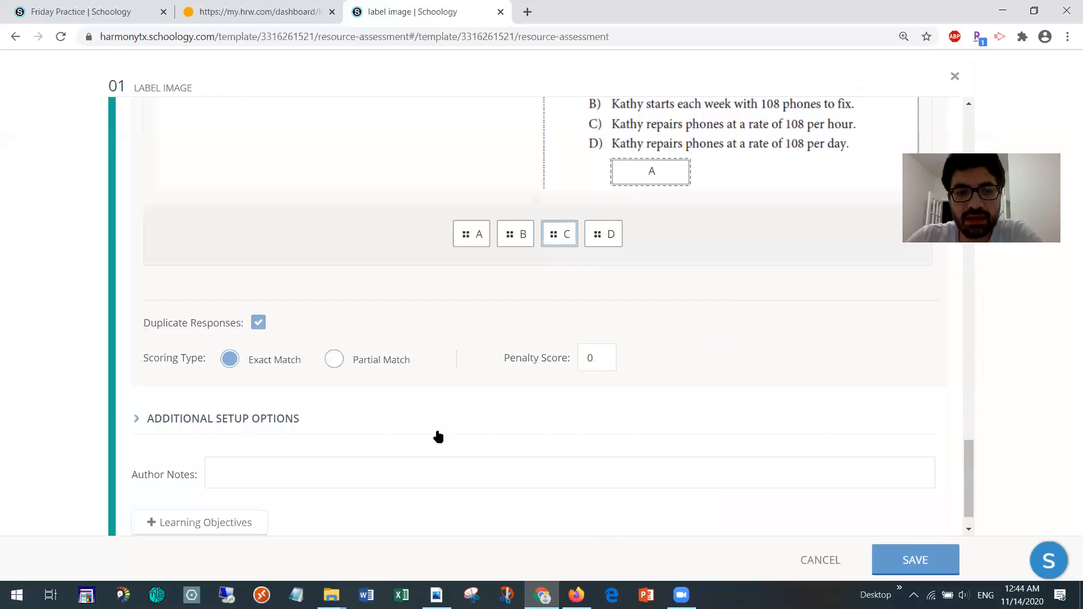
click(336, 367)
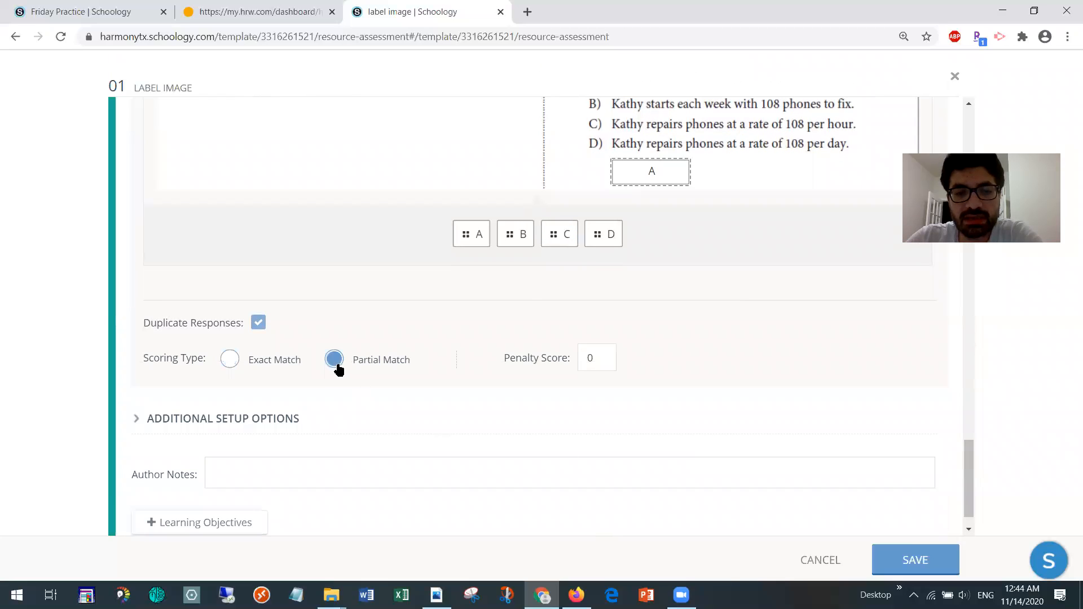
Review the placed answers, try Exact Match as the scoring type and return it to Partial Match.
scroll(353, 401, up, 1)
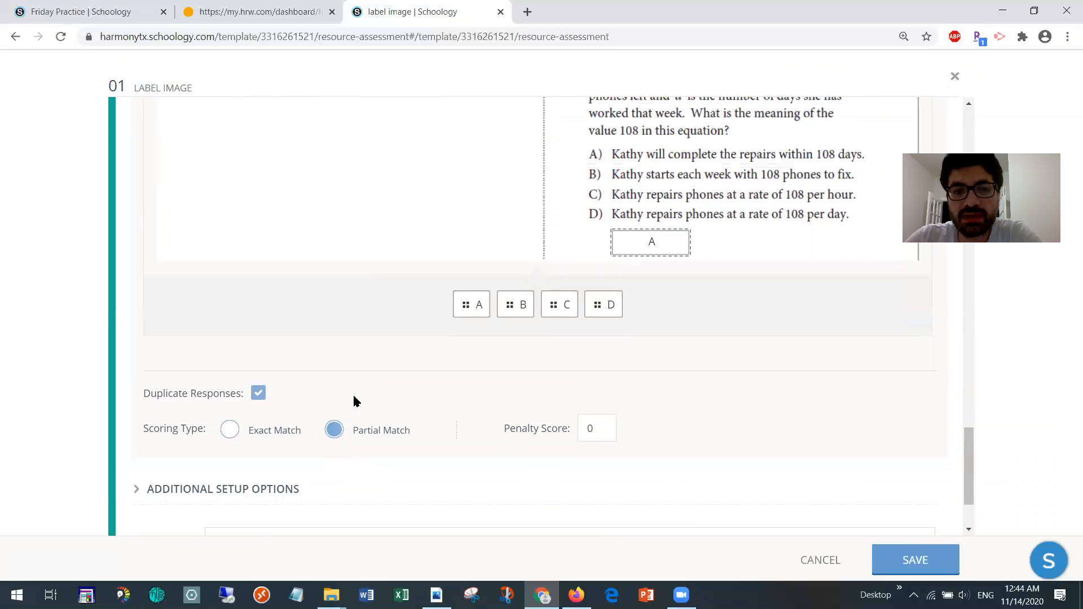
scroll(388, 433, up, 5)
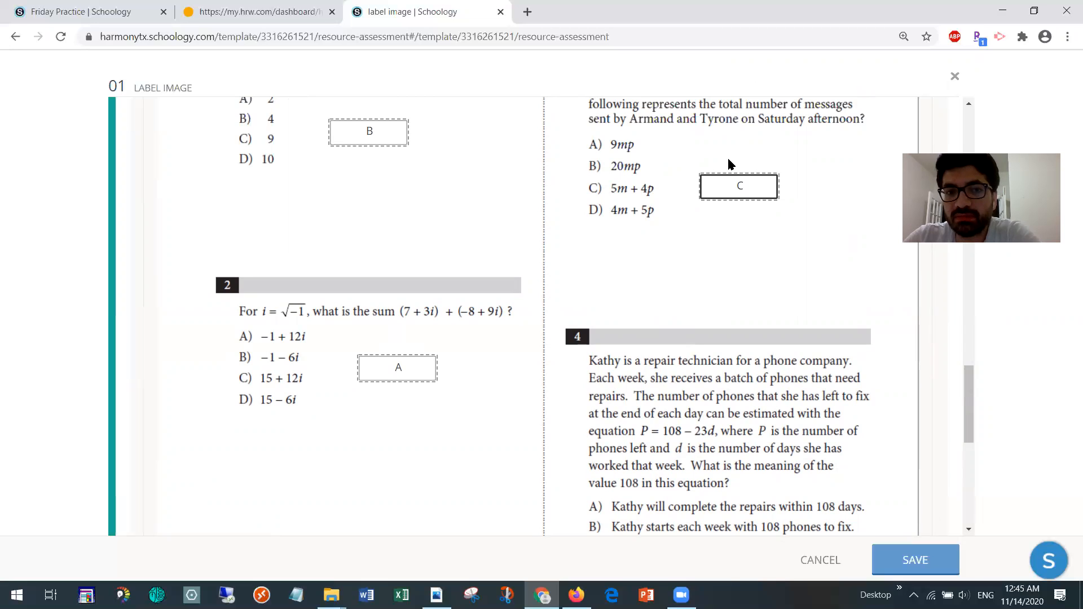
scroll(586, 416, down, 5)
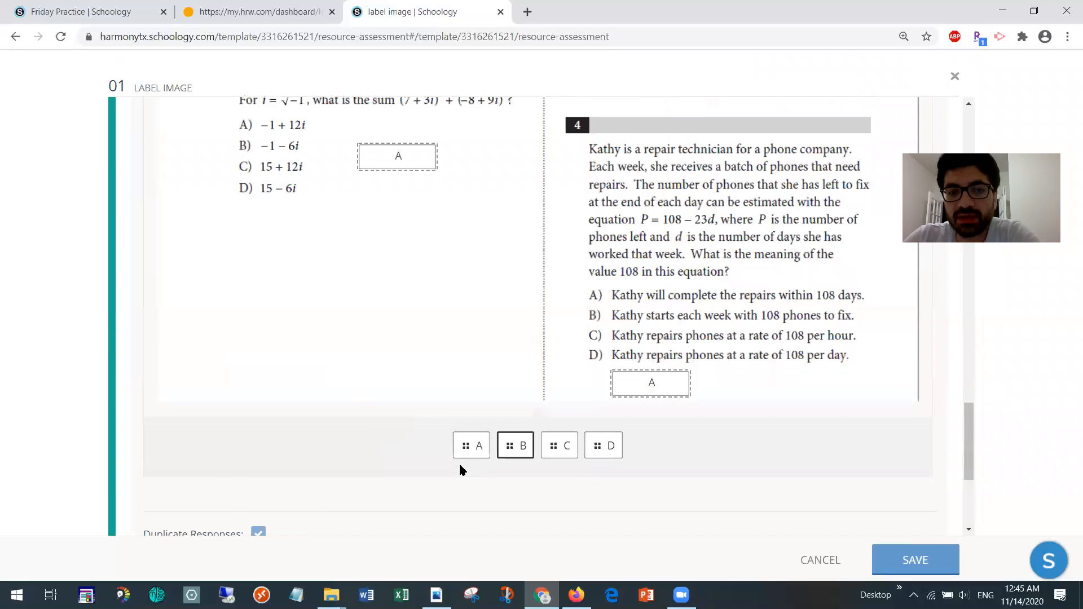
click(242, 505)
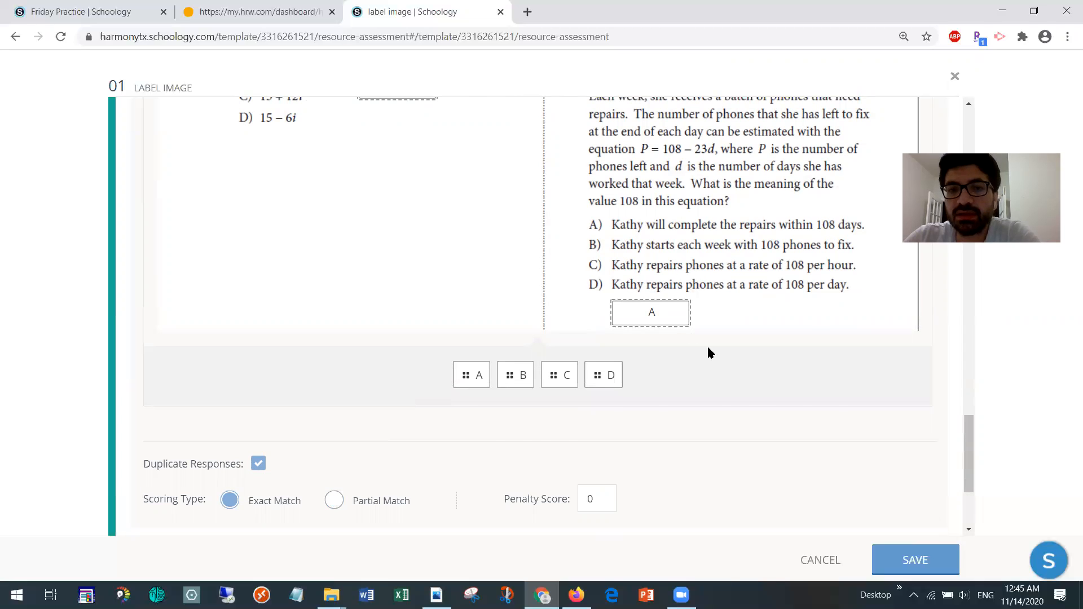
scroll(709, 353, up, 1)
scroll(662, 333, down, 1)
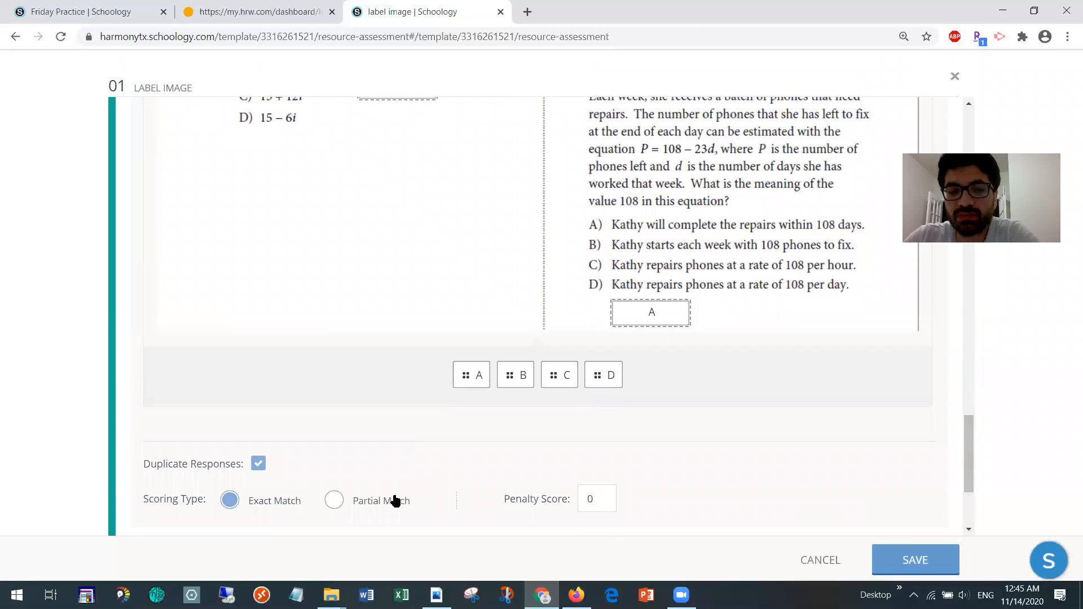
click(335, 502)
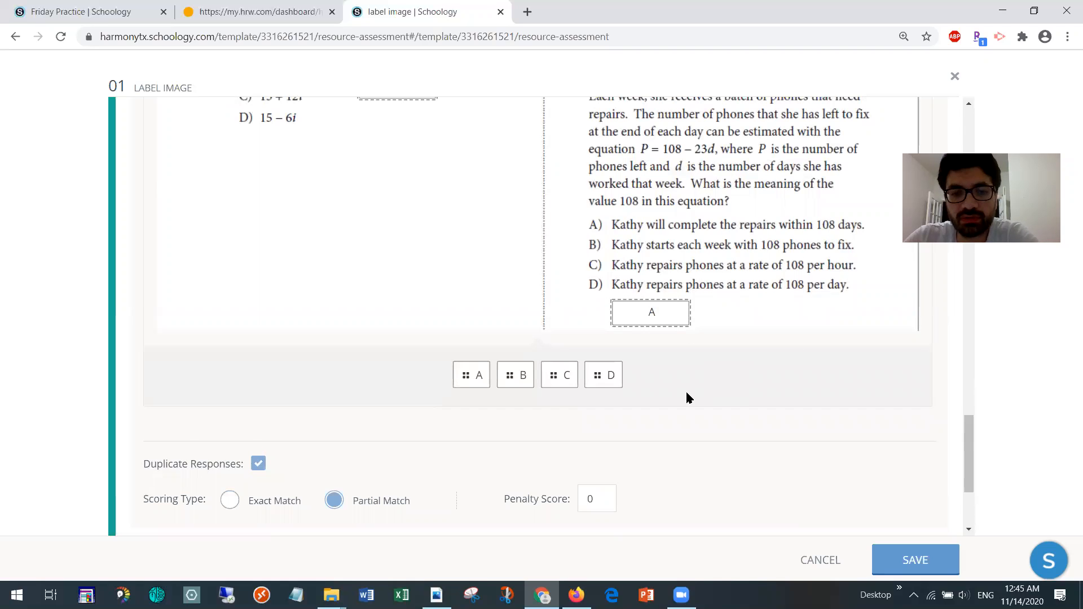
Save the label image question and set its points to 4 in the question list.
scroll(686, 397, down, 3)
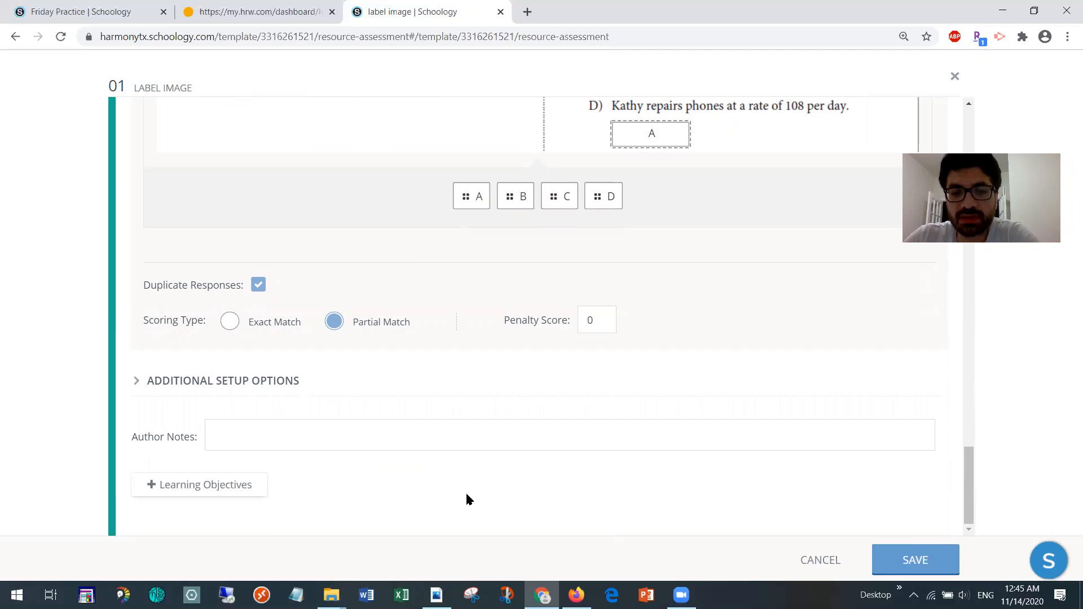
click(913, 560)
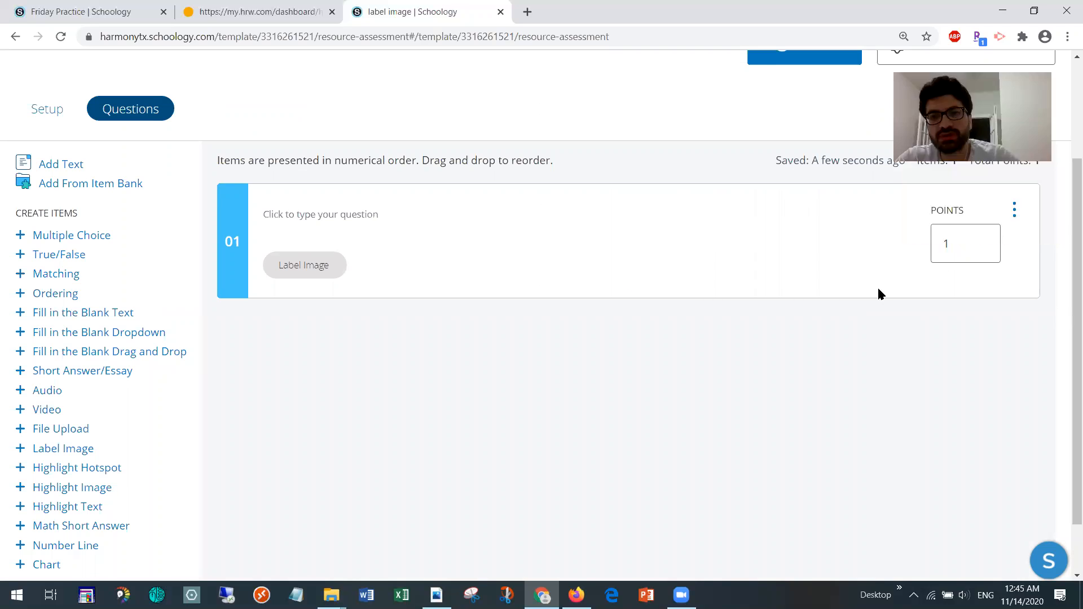
double_click(952, 242)
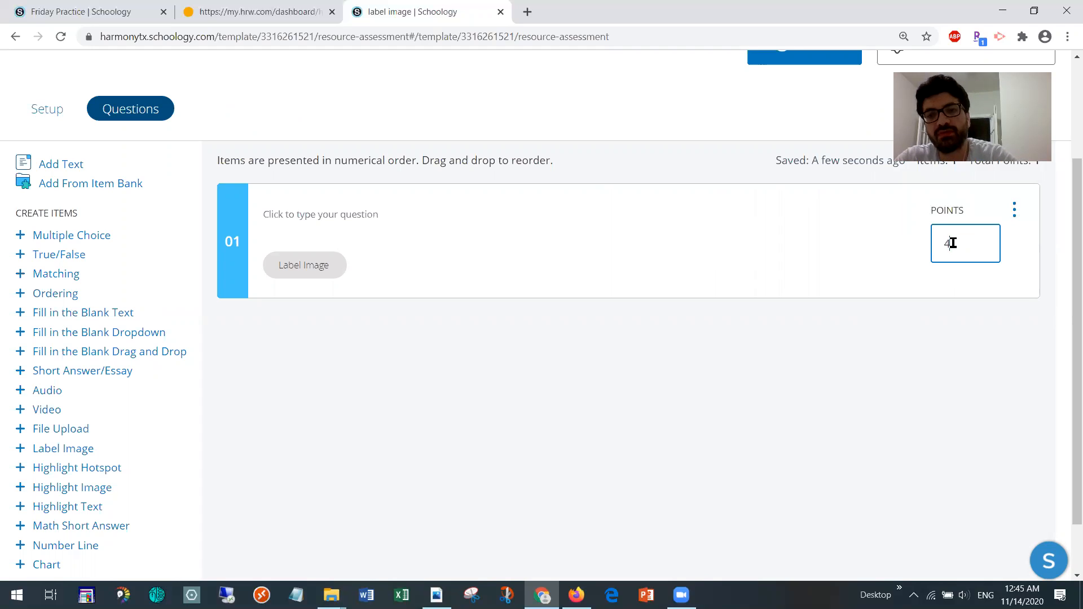
click(880, 255)
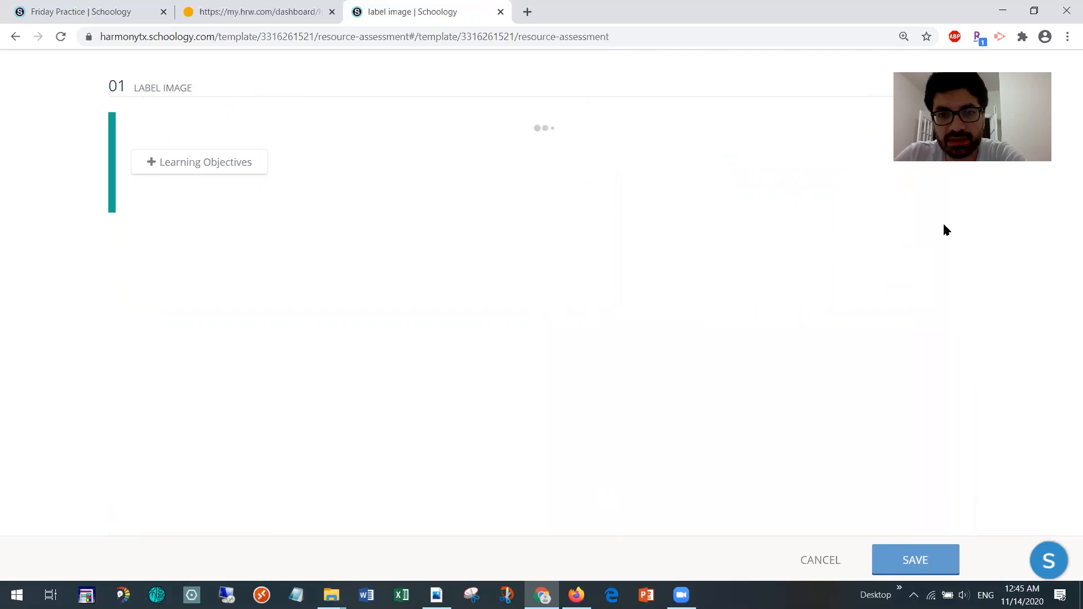
click(829, 560)
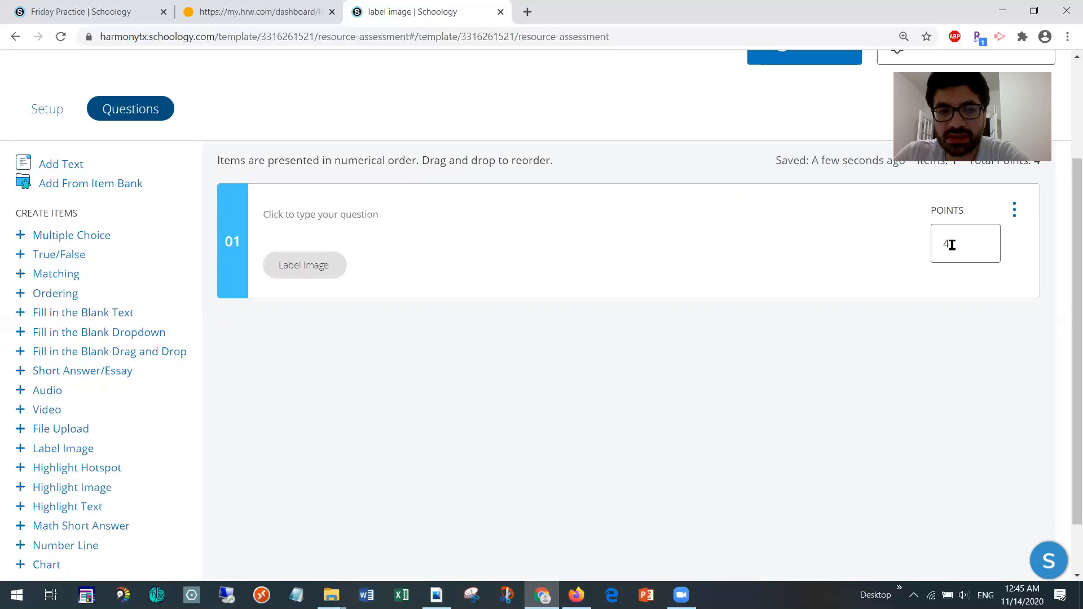
Create a second Label Image question and upload Capture2.JPG from the Downloads folder as its image.
scroll(393, 402, down, 2)
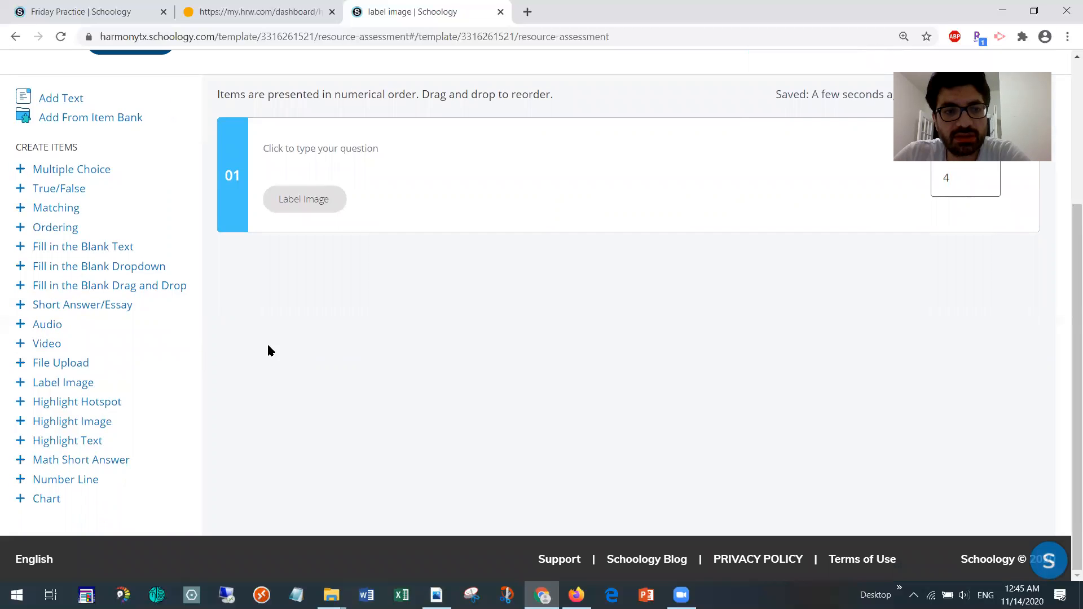
click(88, 384)
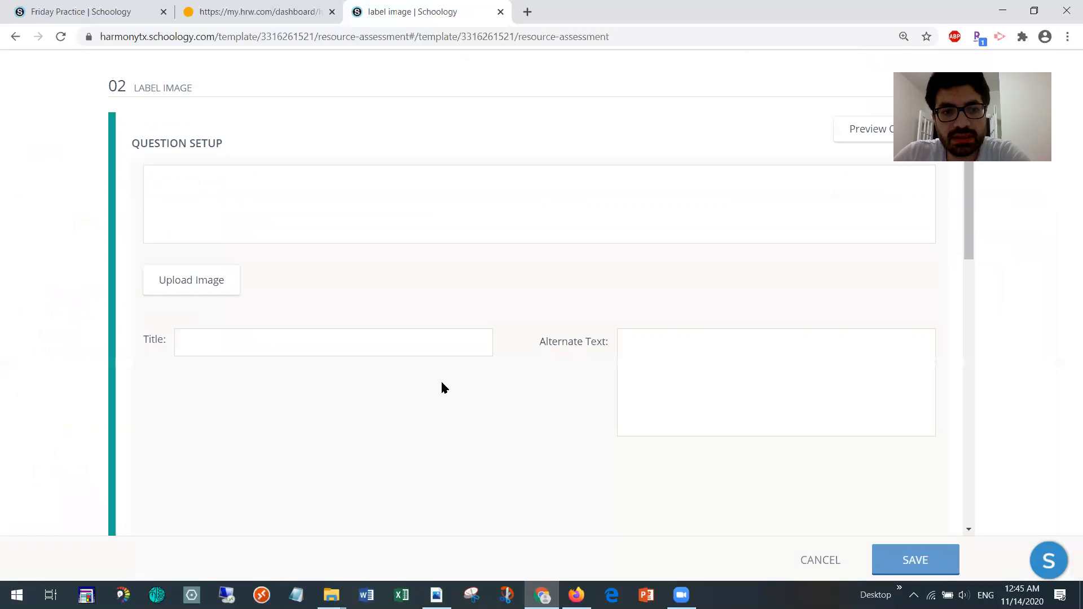
click(538, 301)
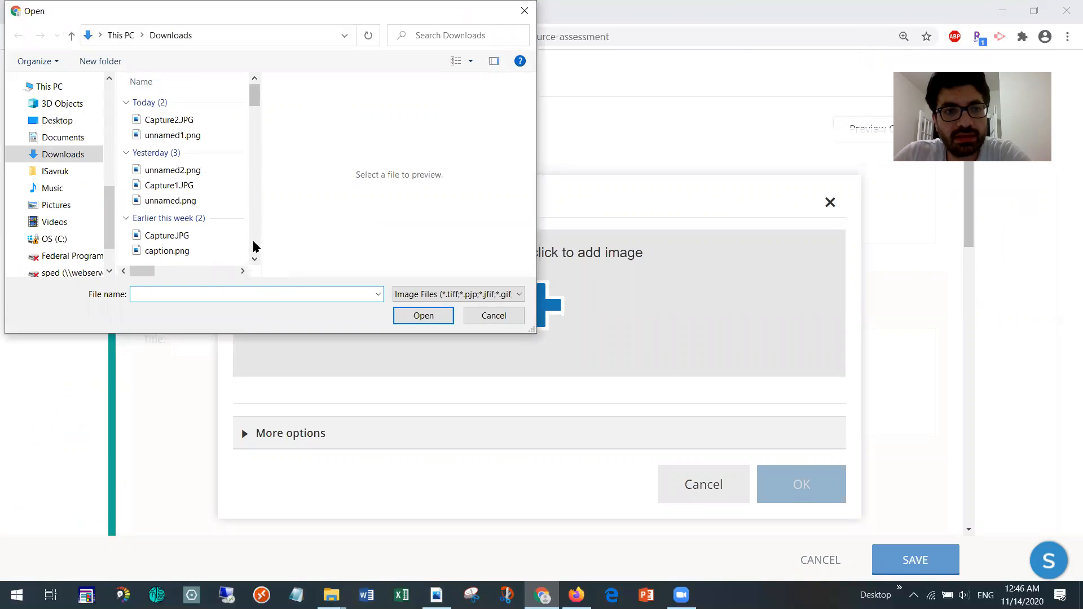
click(171, 121)
click(423, 316)
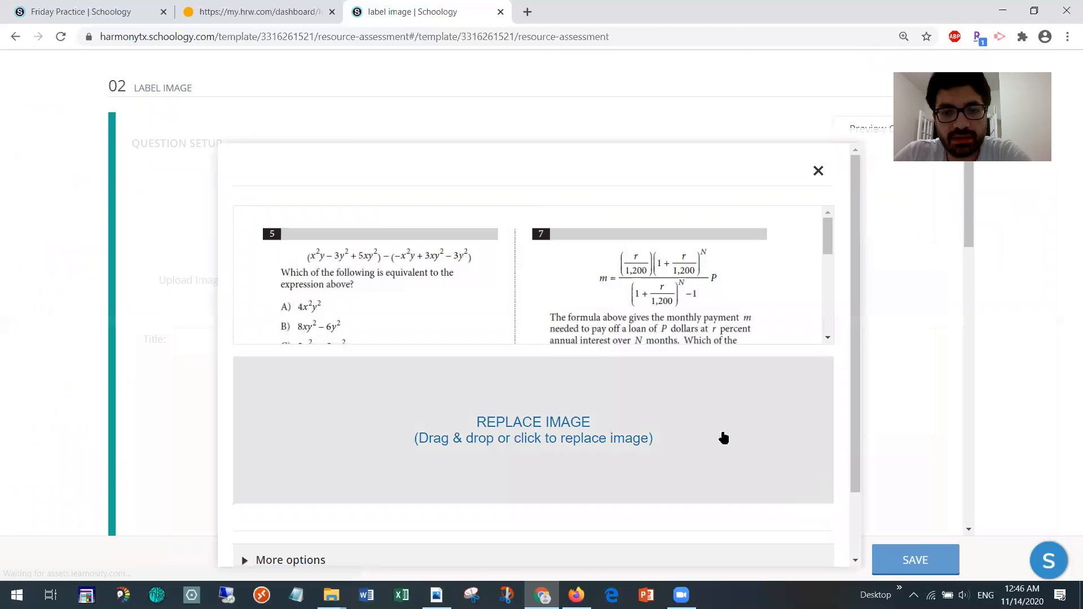
scroll(724, 438, down, 2)
click(789, 534)
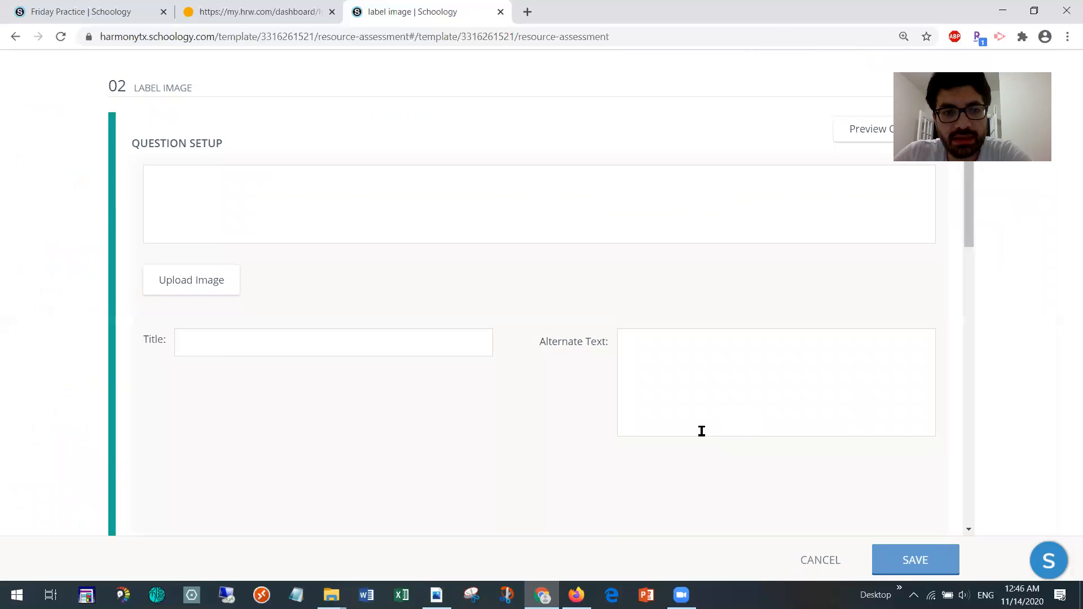
Add two response boxes to the image, one beside question 5's answer choices and one beside question 6's answer choices.
scroll(564, 431, down, 4)
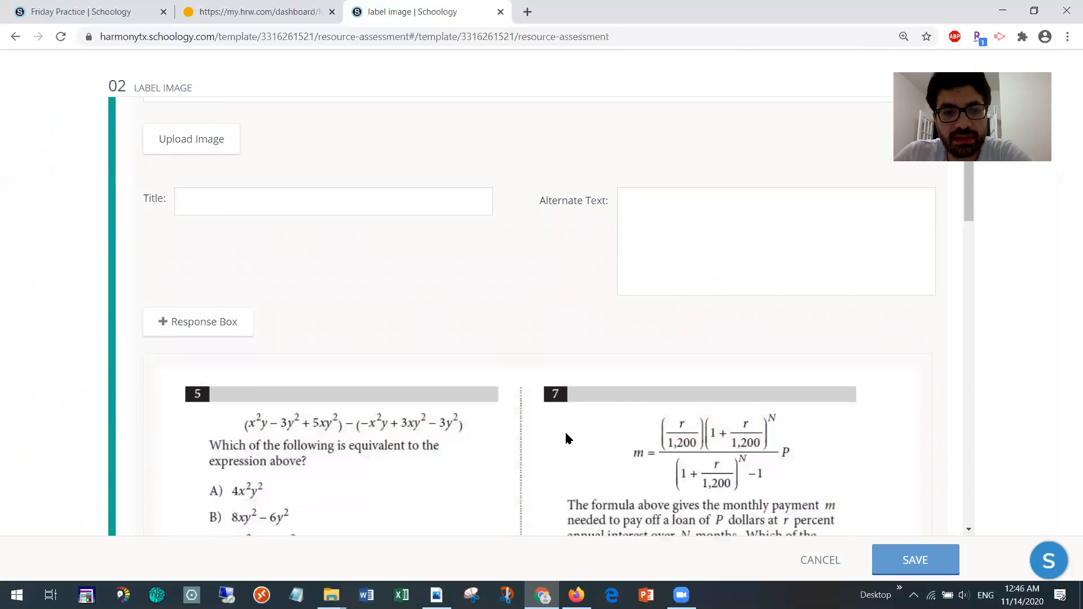
scroll(350, 401, down, 4)
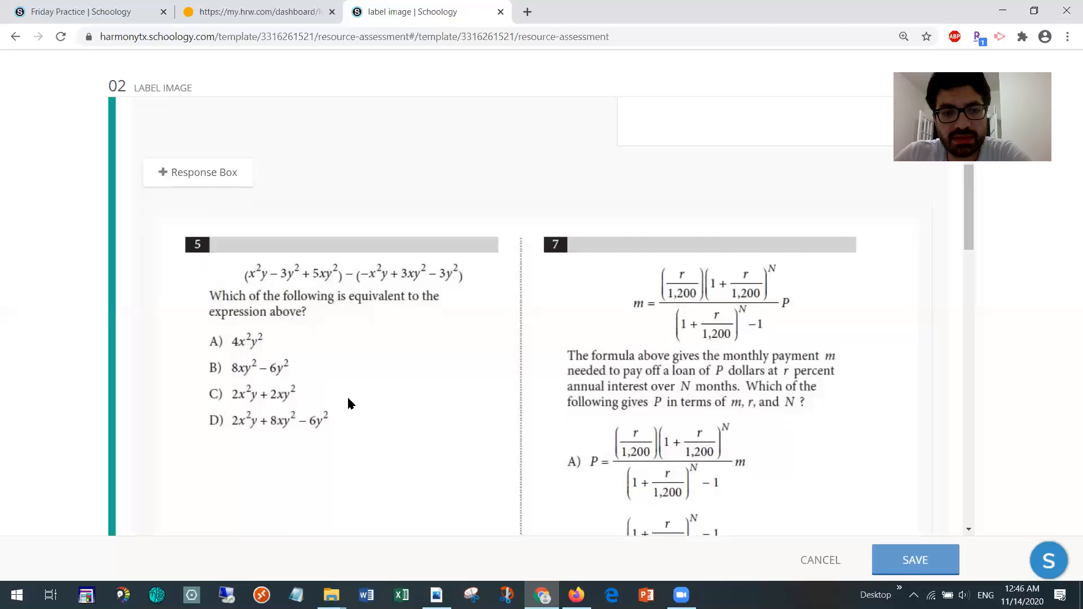
scroll(496, 406, up, 3)
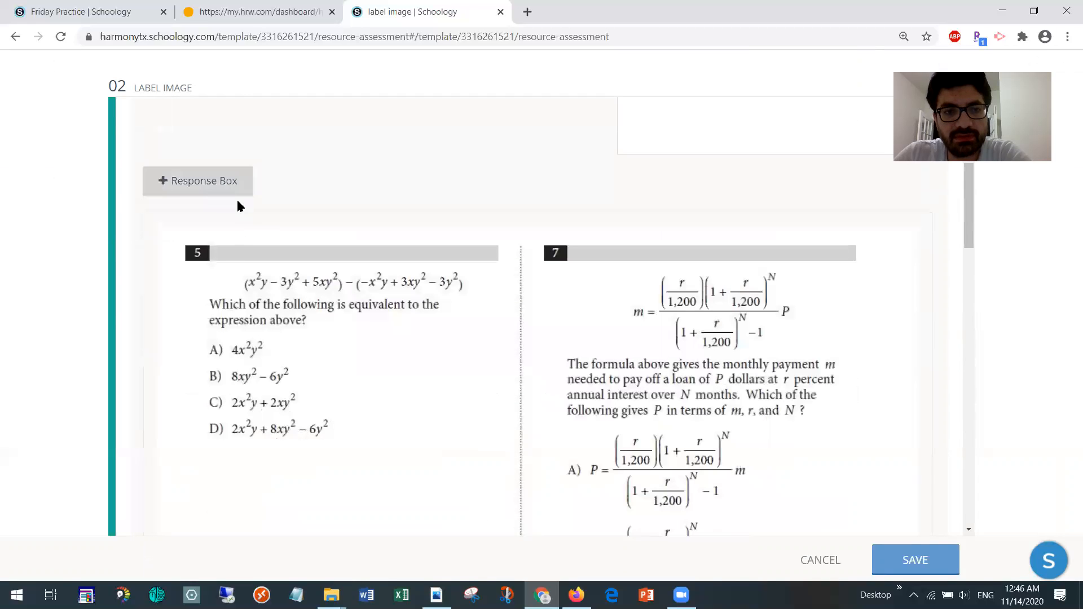
drag(222, 260, 416, 402)
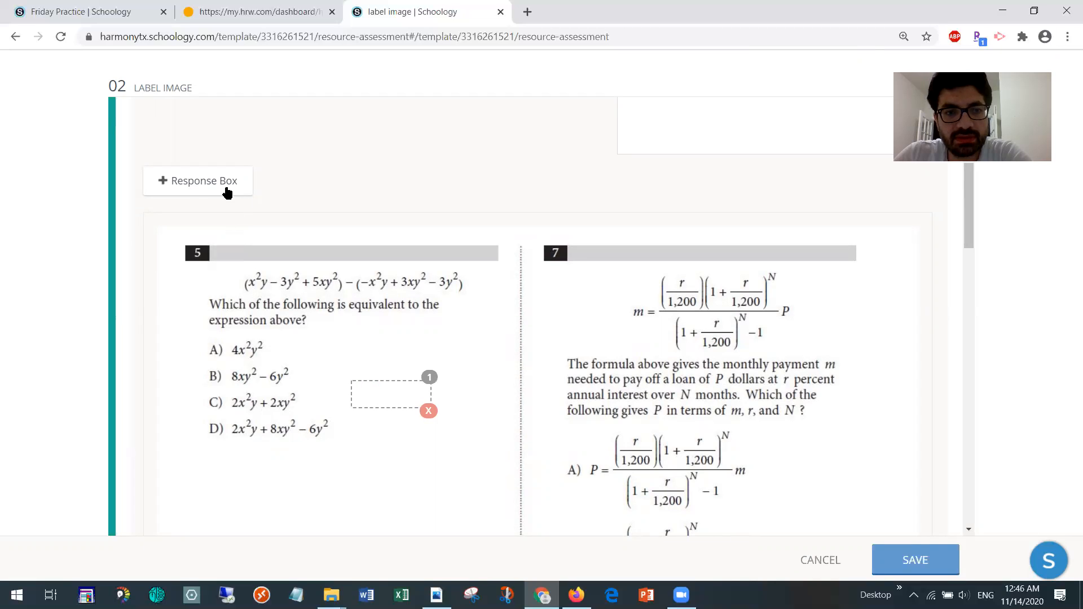
drag(389, 249, 417, 540)
scroll(421, 524, down, 5)
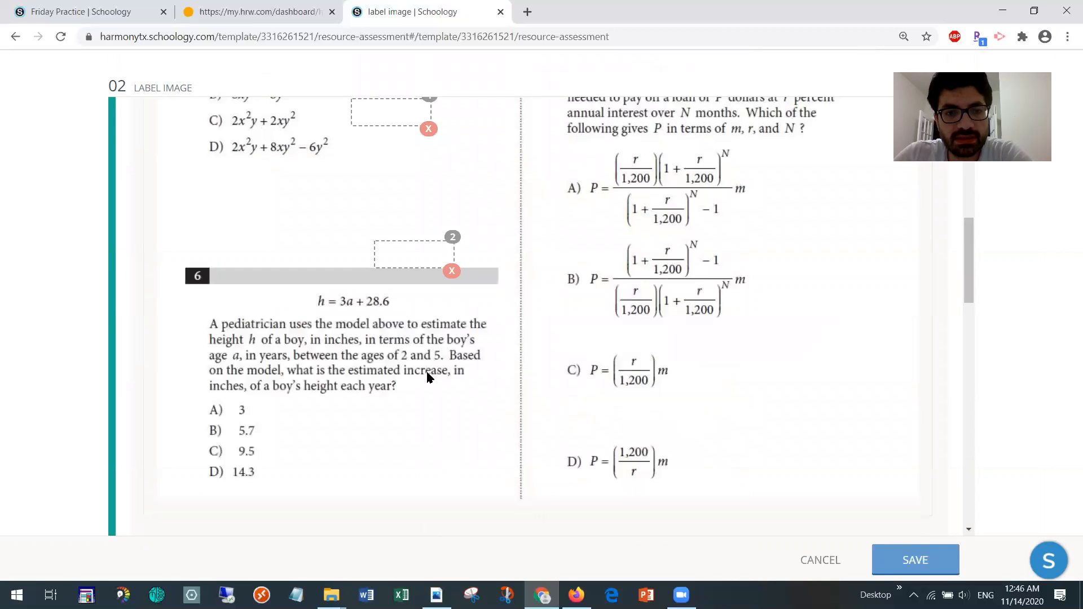
drag(410, 273, 392, 443)
Add a third response box and place it beside question 7's answer choices, between choices C and D.
scroll(391, 442, up, 6)
scroll(371, 418, down, 2)
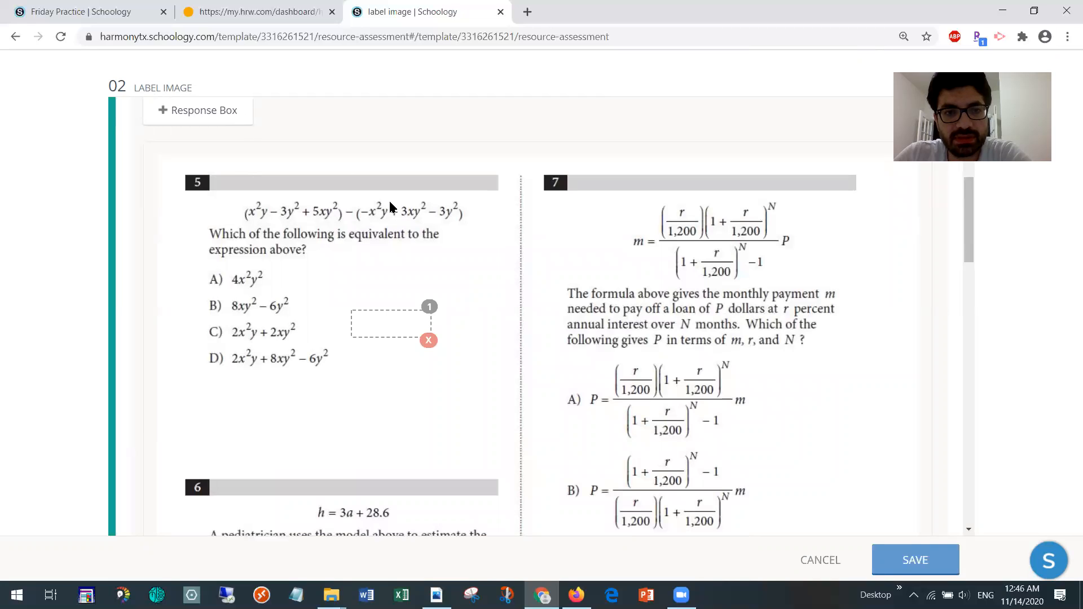
drag(566, 187, 828, 499)
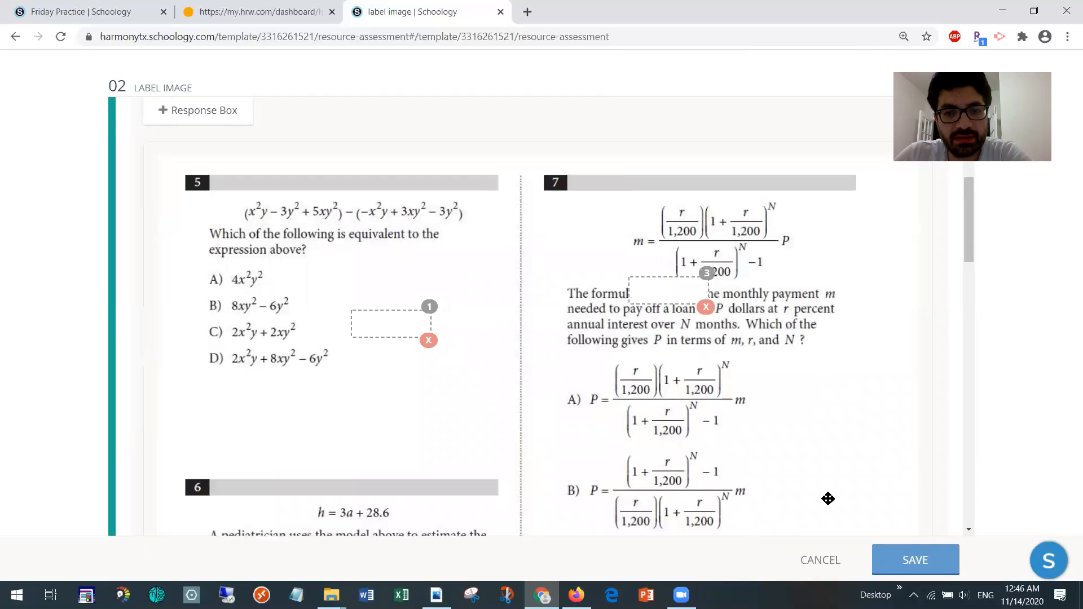
scroll(818, 493, down, 3)
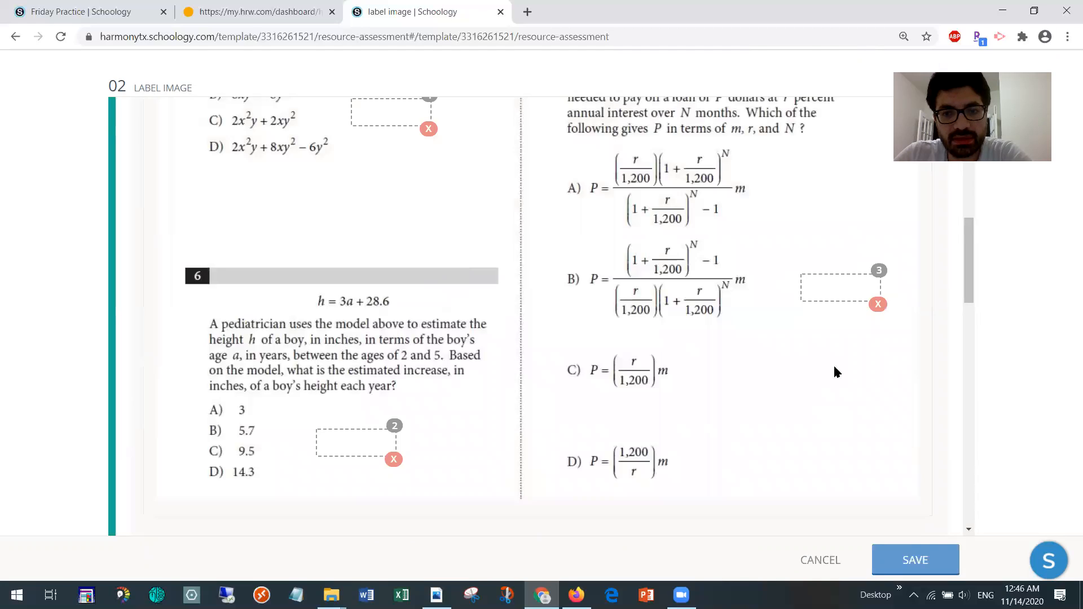
drag(837, 285, 748, 410)
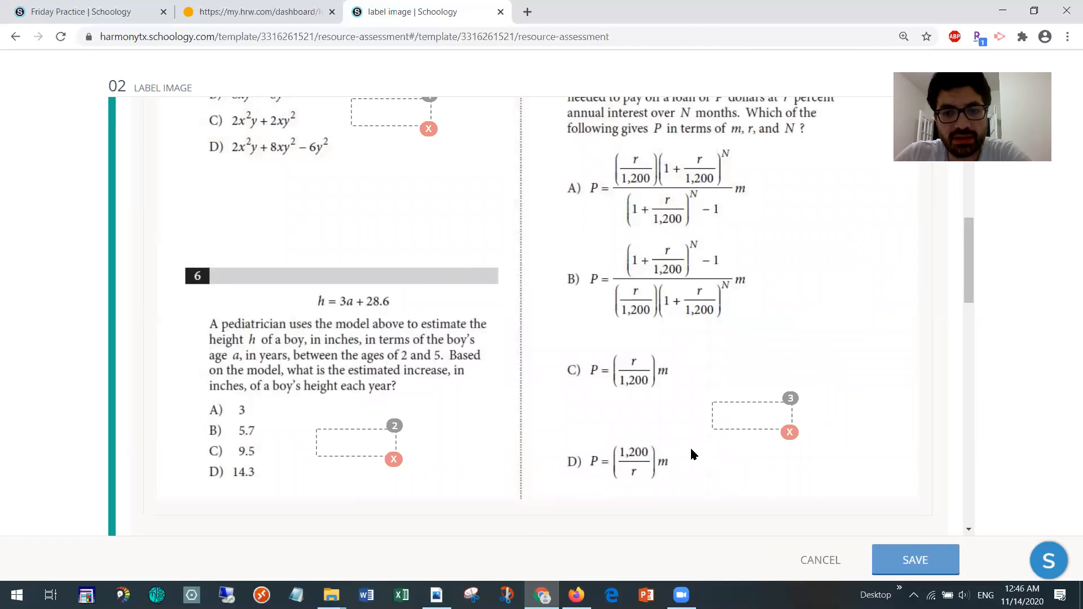
Add four possible responses named A, B, C and D to the label image question.
scroll(689, 418, down, 3)
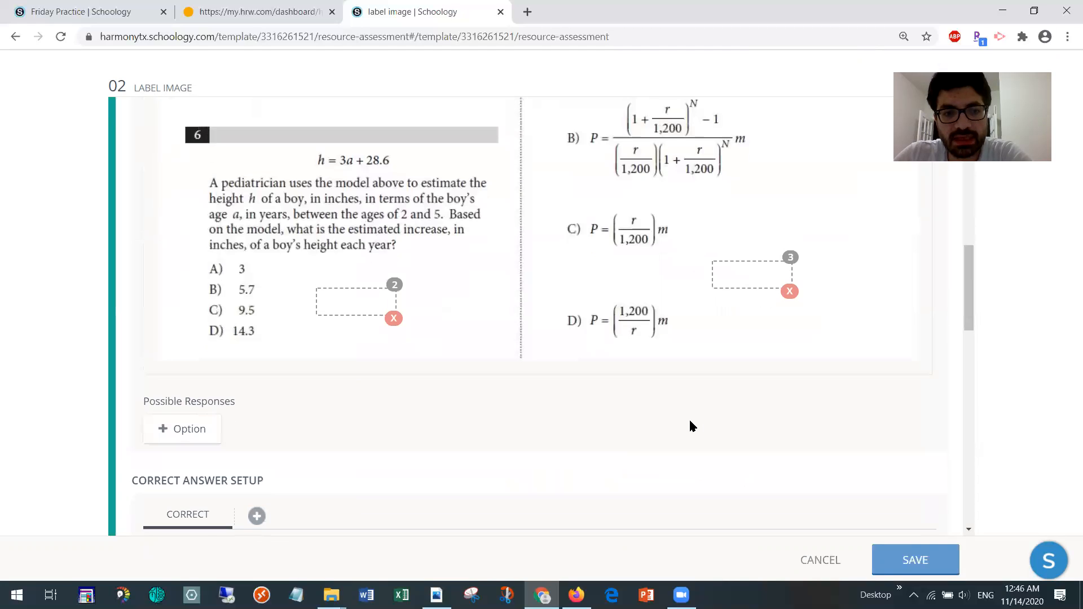
click(206, 361)
click(239, 314)
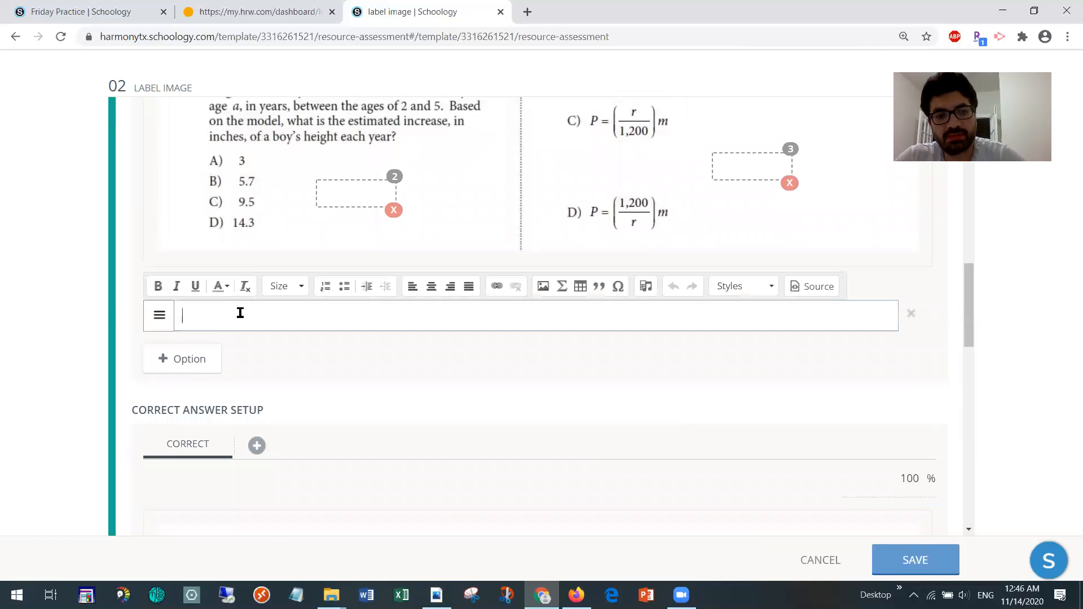
text(A)
click(207, 360)
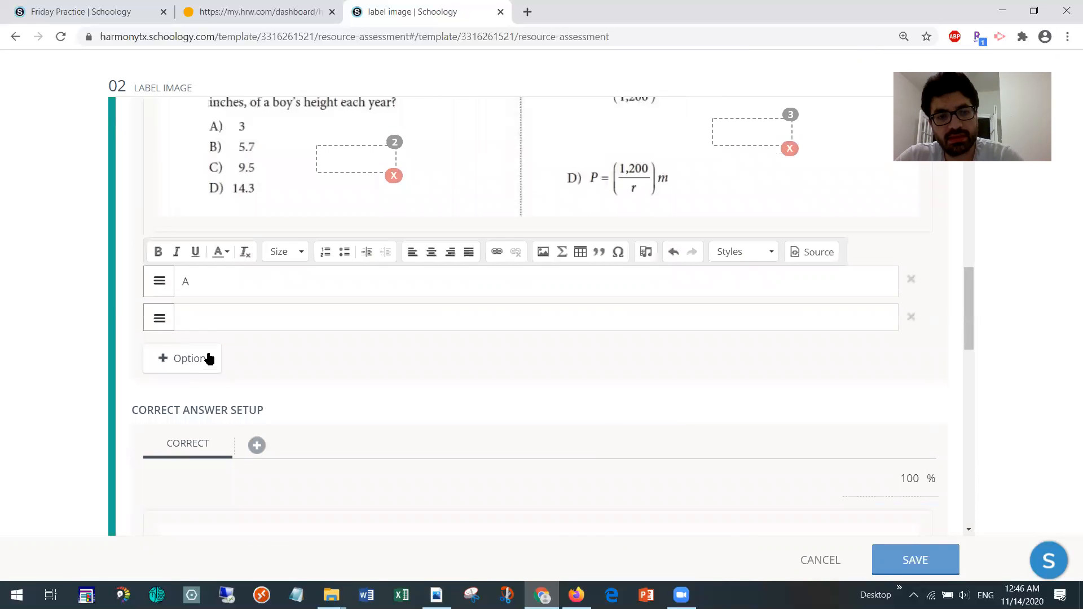
click(211, 320)
text(B)
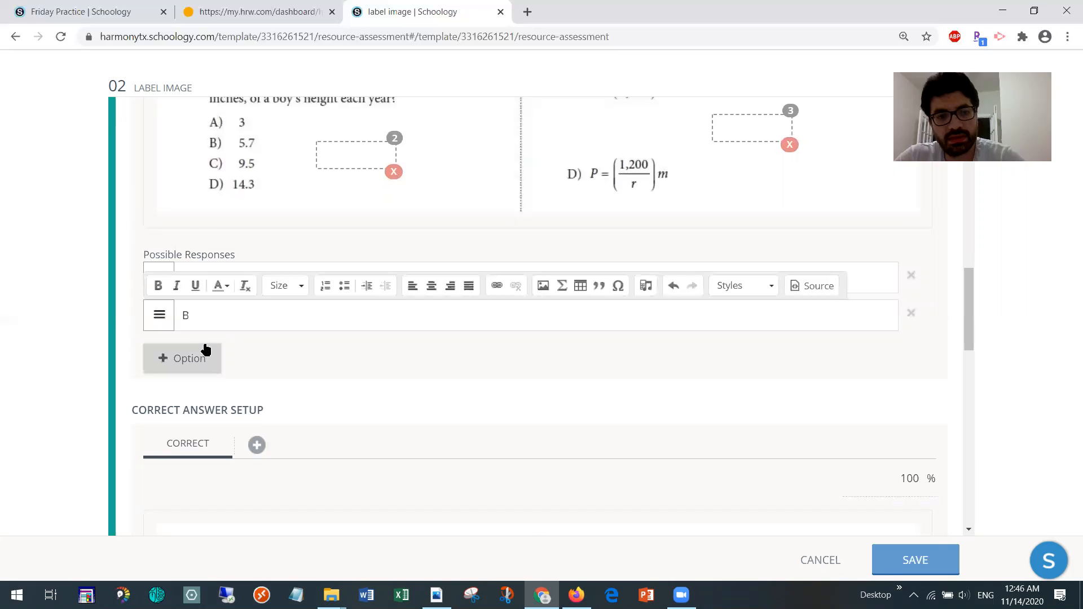
click(205, 359)
click(211, 312)
text(C)
click(207, 361)
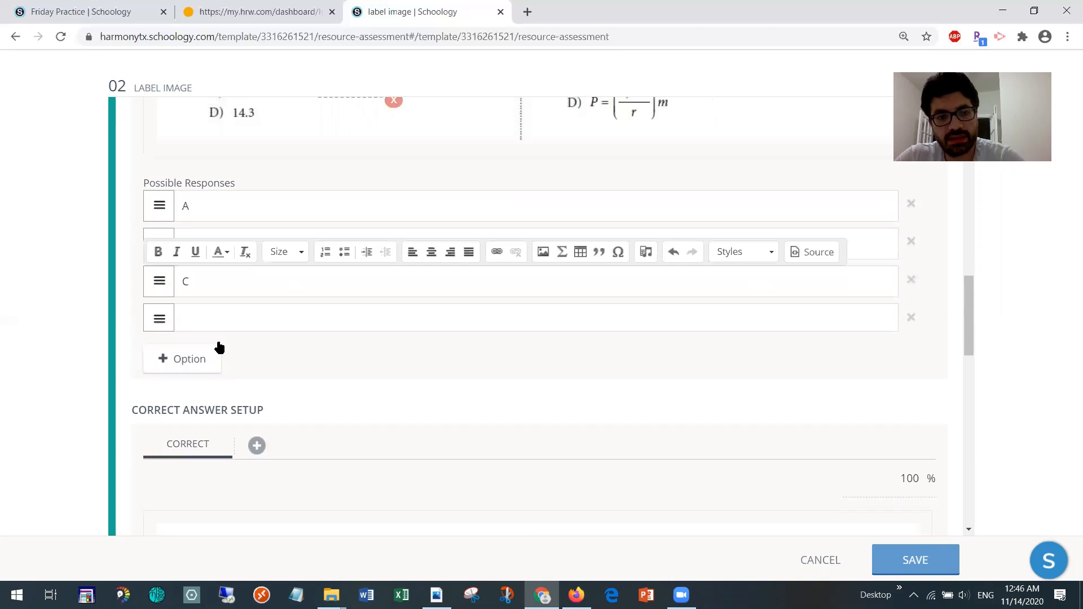
click(219, 315)
text(D)
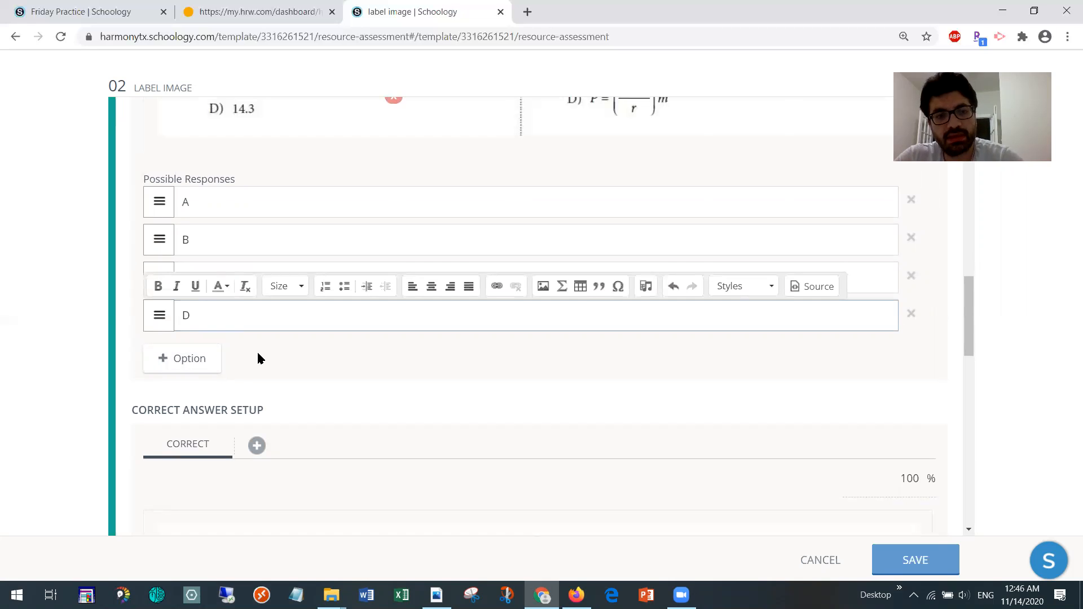
click(270, 392)
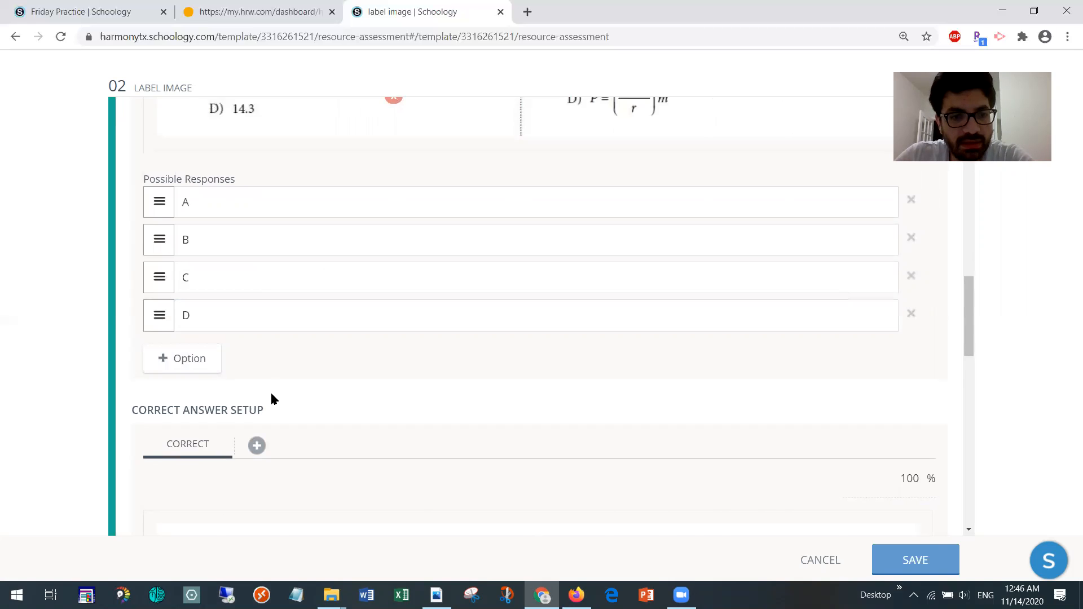
Allow duplicate responses and set the scoring type to Partial Match.
scroll(270, 393, down, 3)
scroll(270, 398, down, 8)
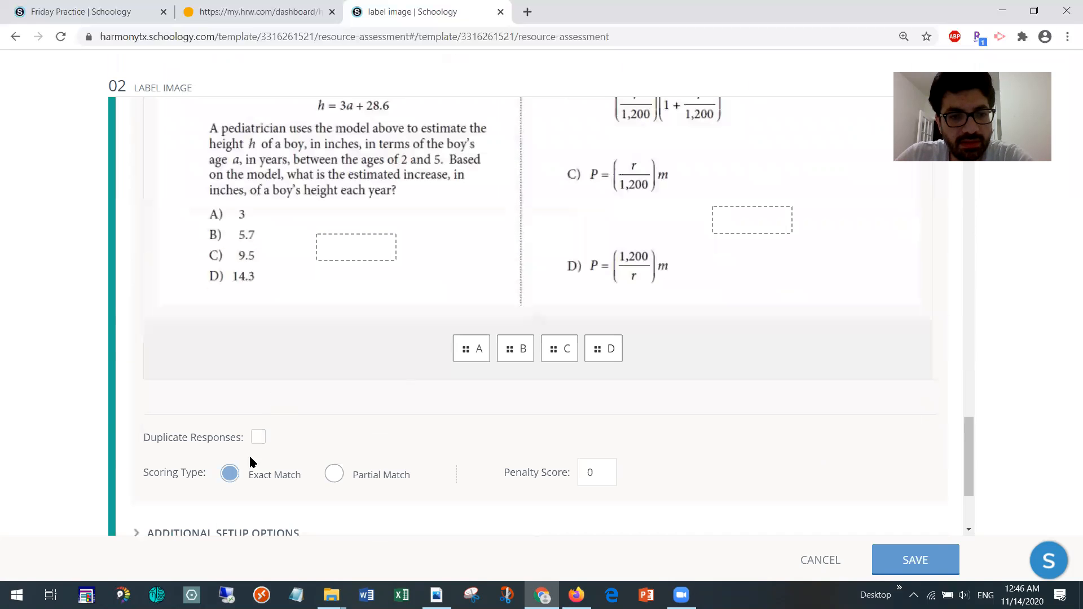
click(257, 440)
click(334, 474)
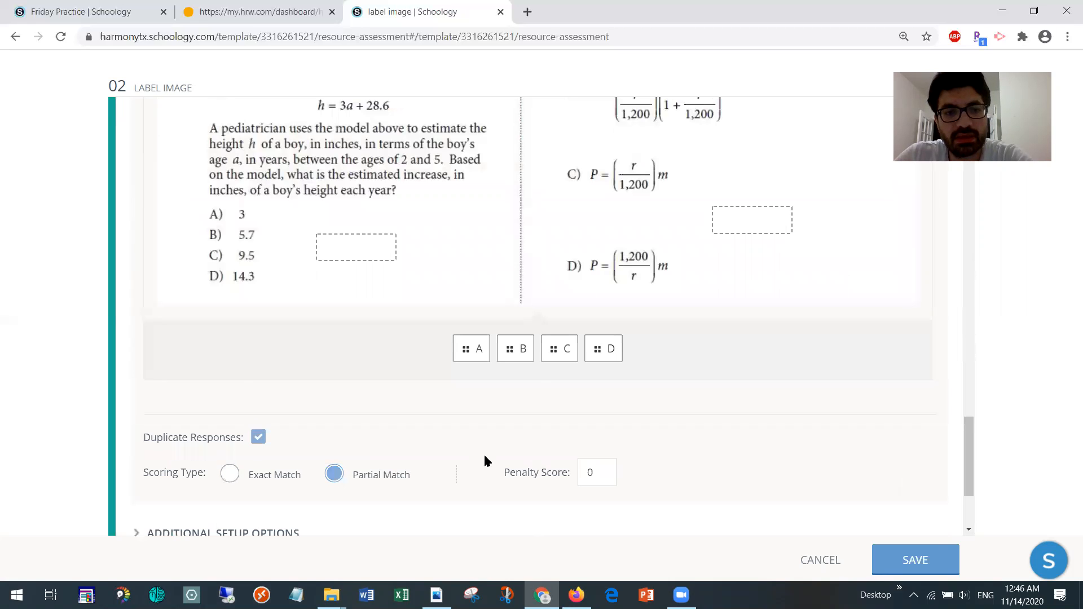
Set the correct answers on the image: D for question 5, A for question 6 and D for question 7.
scroll(484, 461, up, 4)
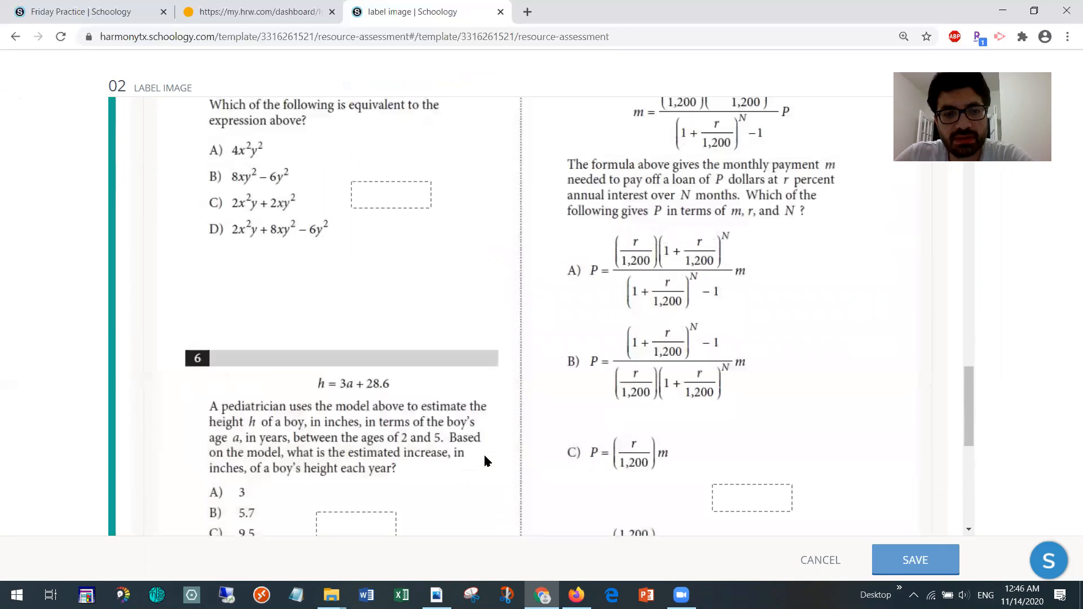
scroll(484, 462, down, 2)
drag(603, 490, 399, 225)
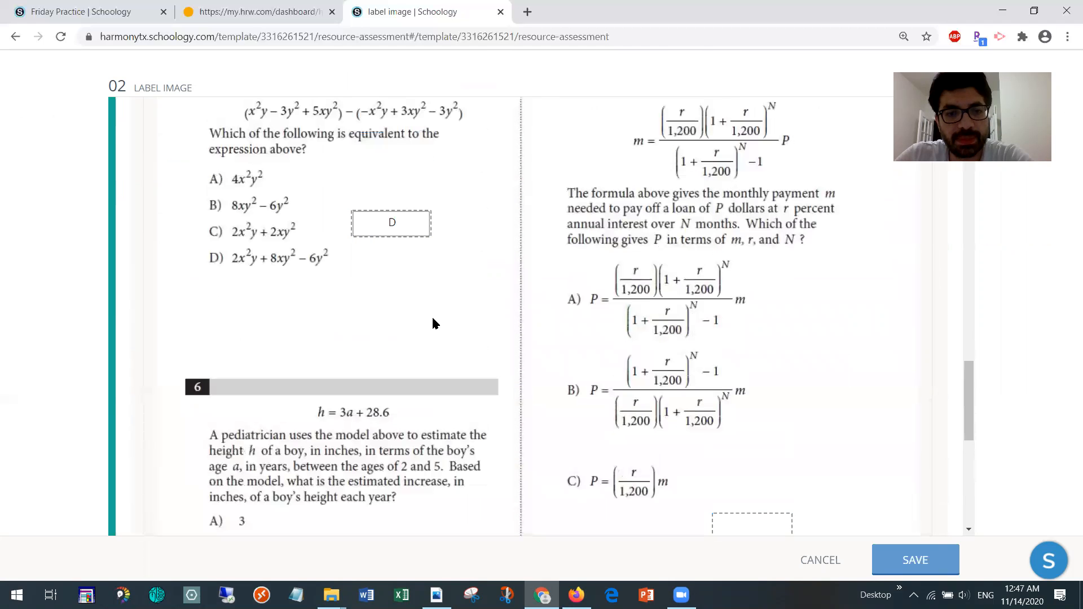
scroll(434, 322, down, 4)
drag(466, 444, 370, 340)
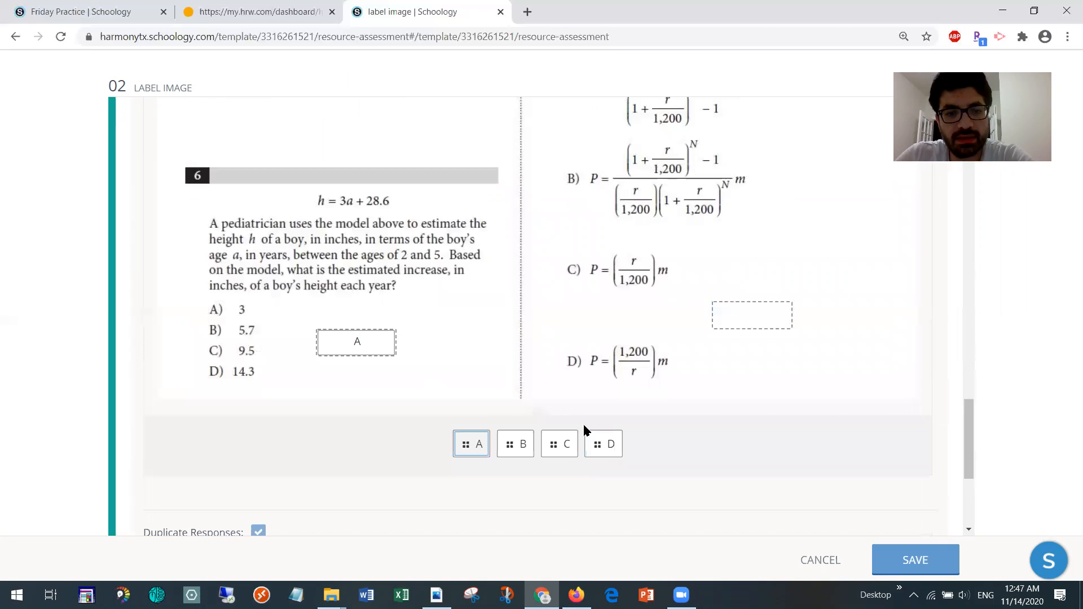
drag(696, 364, 754, 311)
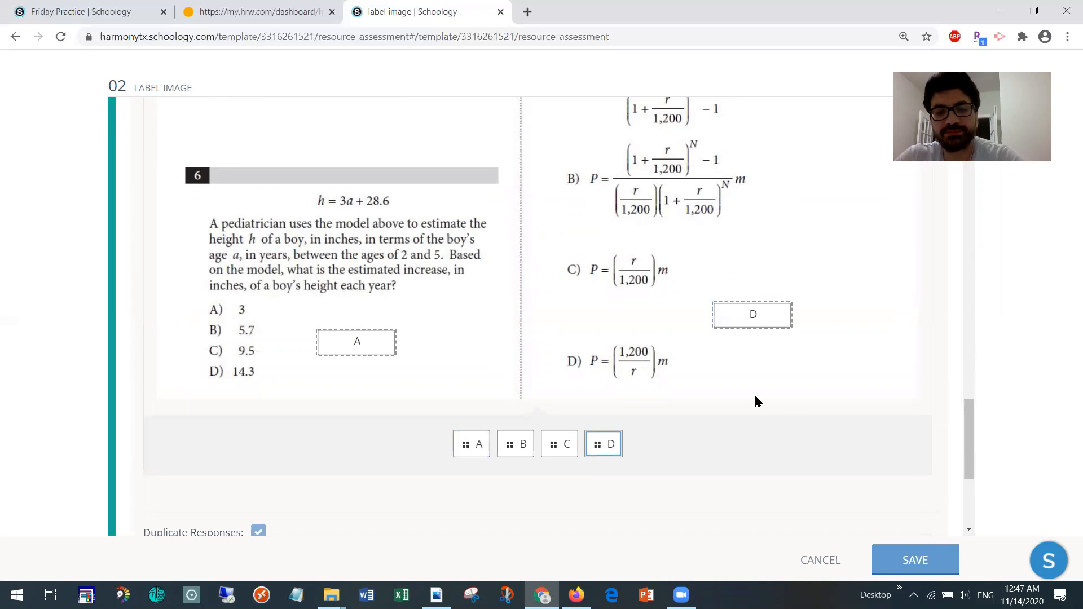
Save the second label image question and set its points to 3 in the question list.
scroll(874, 504, down, 5)
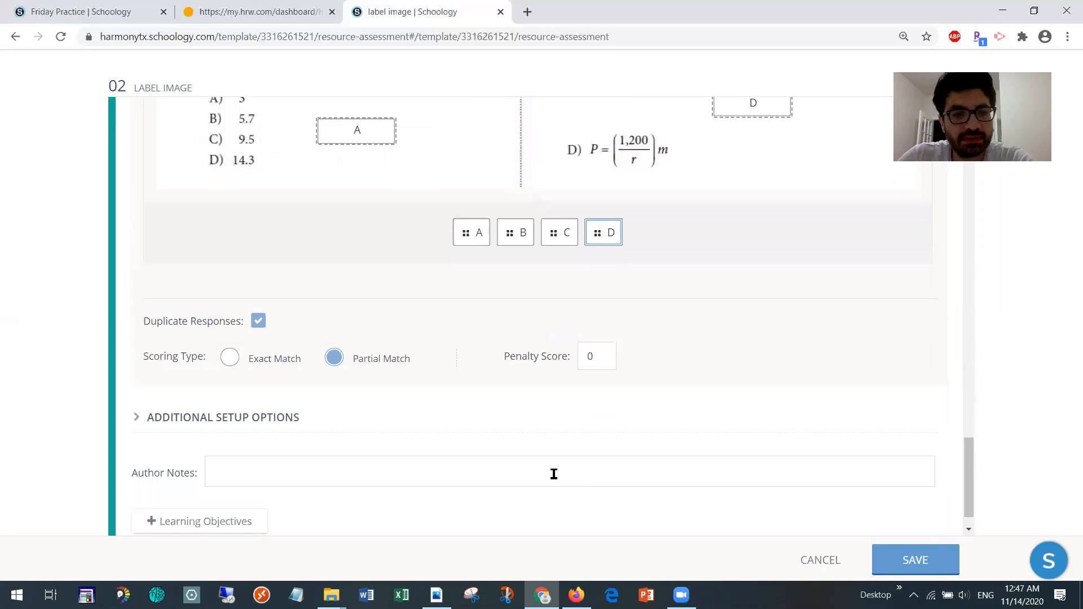
click(881, 552)
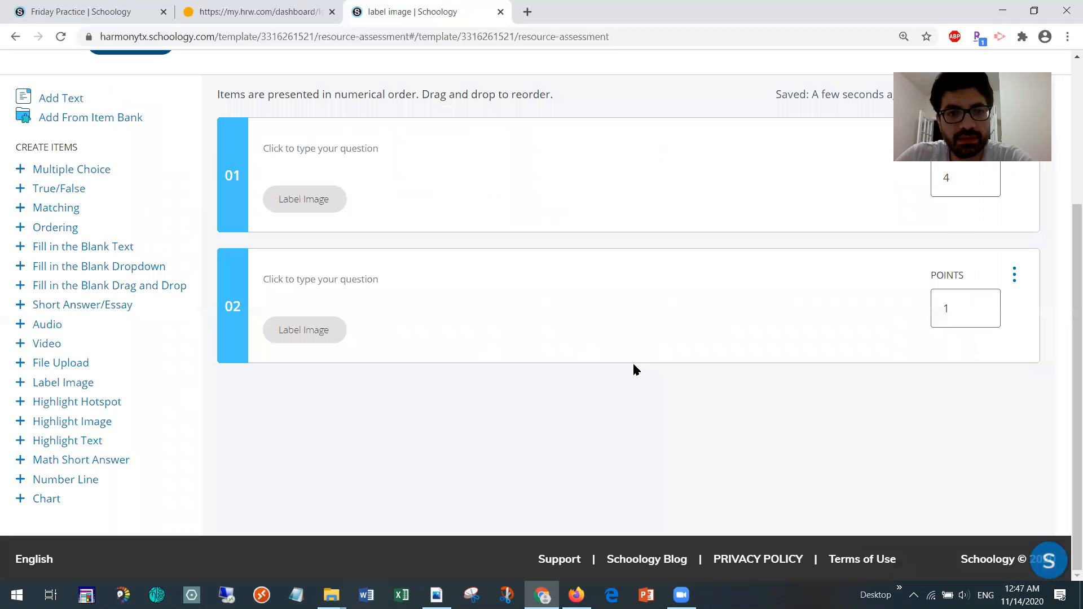
scroll(902, 372, up, 1)
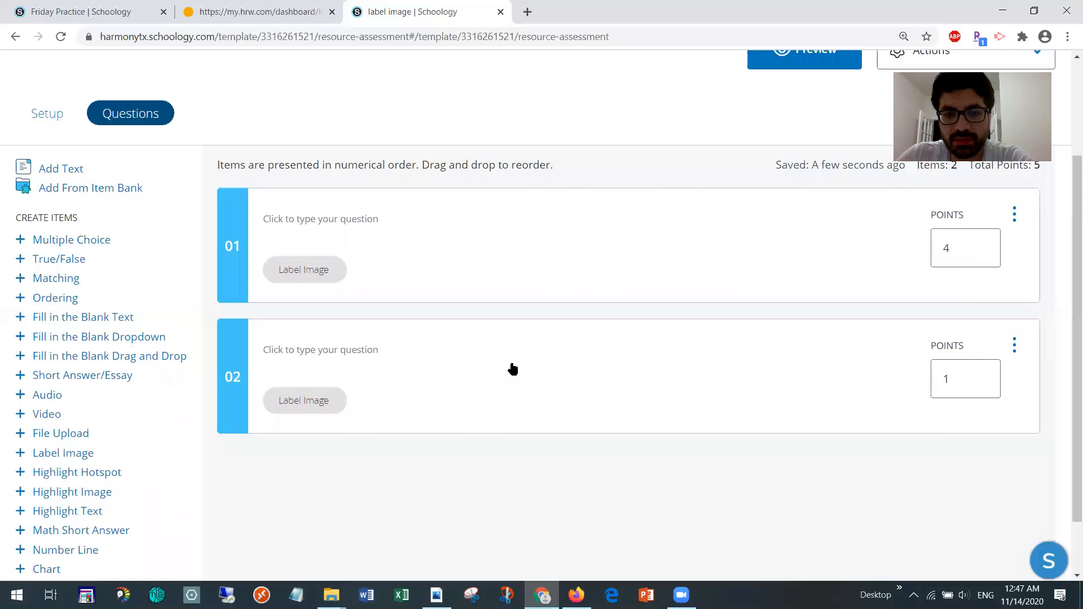
drag(965, 379, 929, 379)
text(3)
click(928, 442)
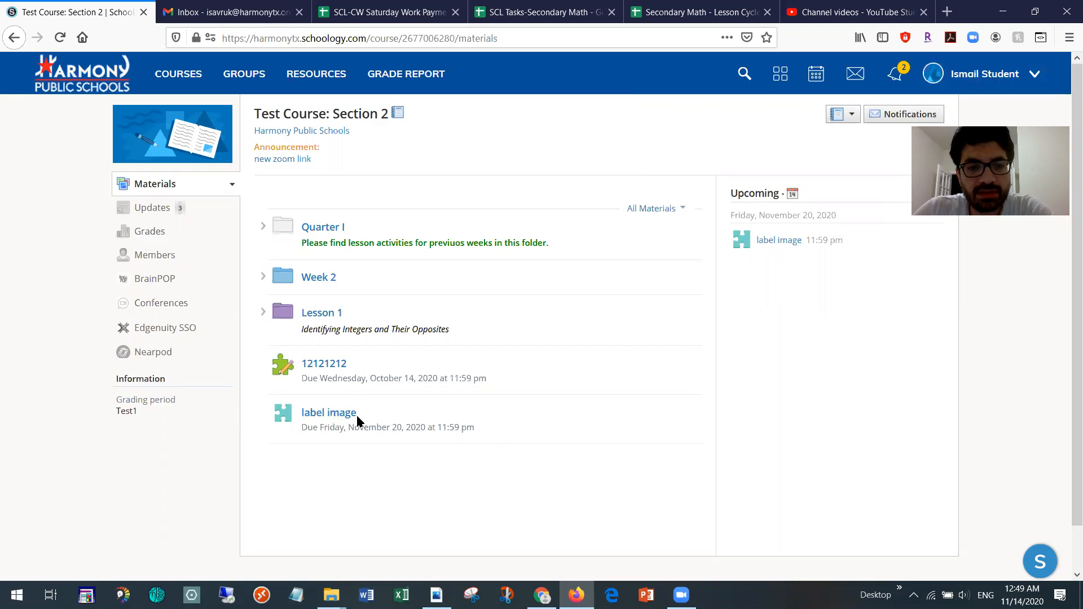
Switch to the student account in Firefox, open the label image assessment in the test course and start an attempt.
click(341, 417)
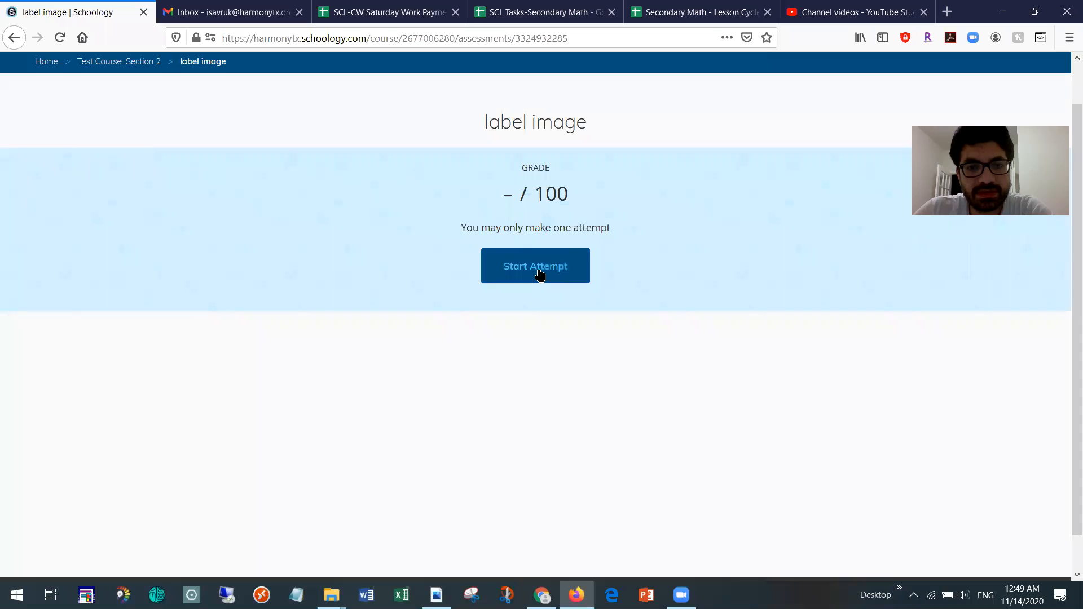
click(539, 274)
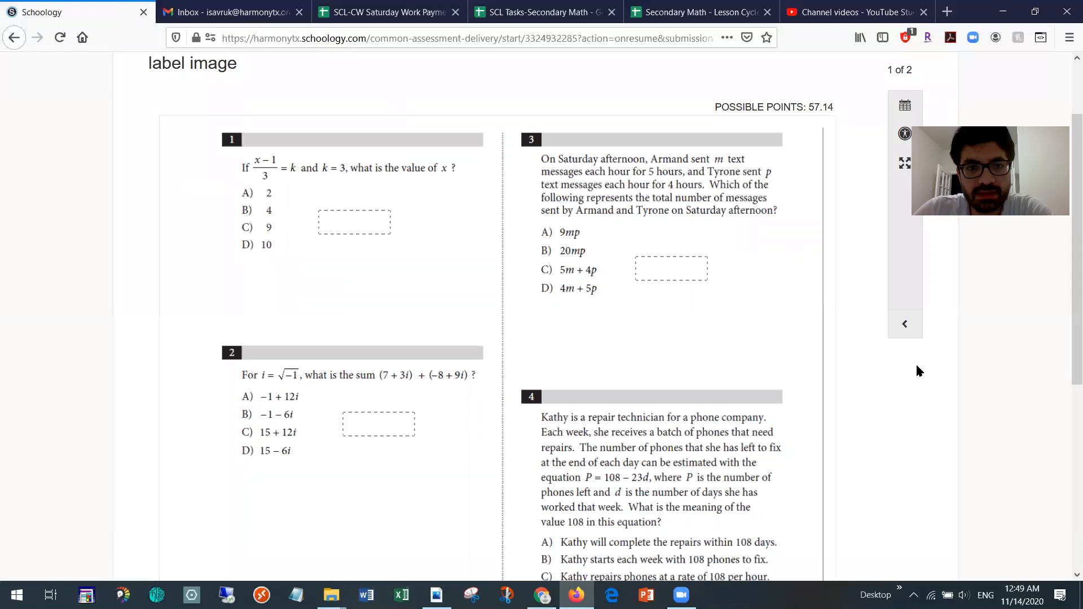
scroll(800, 367, up, 2)
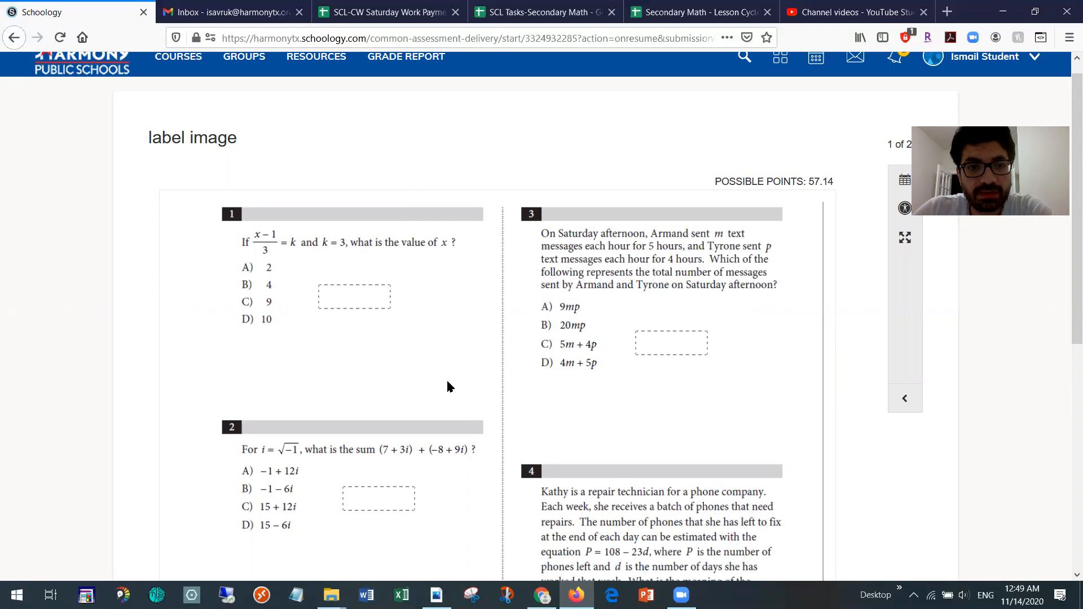
scroll(439, 383, down, 4)
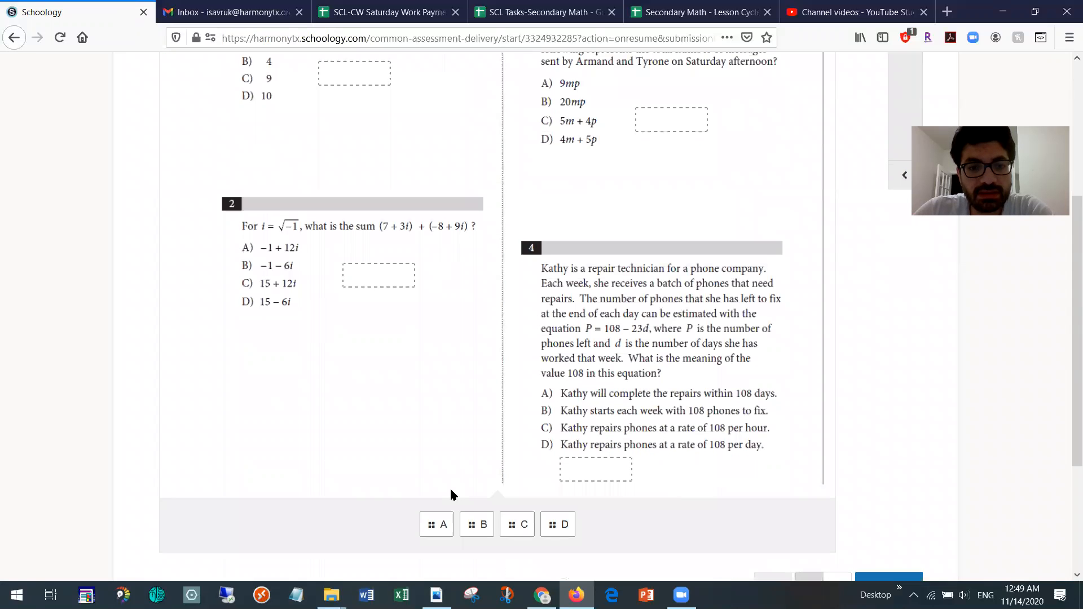
Answer the first image as the student: place A in boxes 1 and 2, B in box 3 and C in box 4.
drag(445, 519, 404, 302)
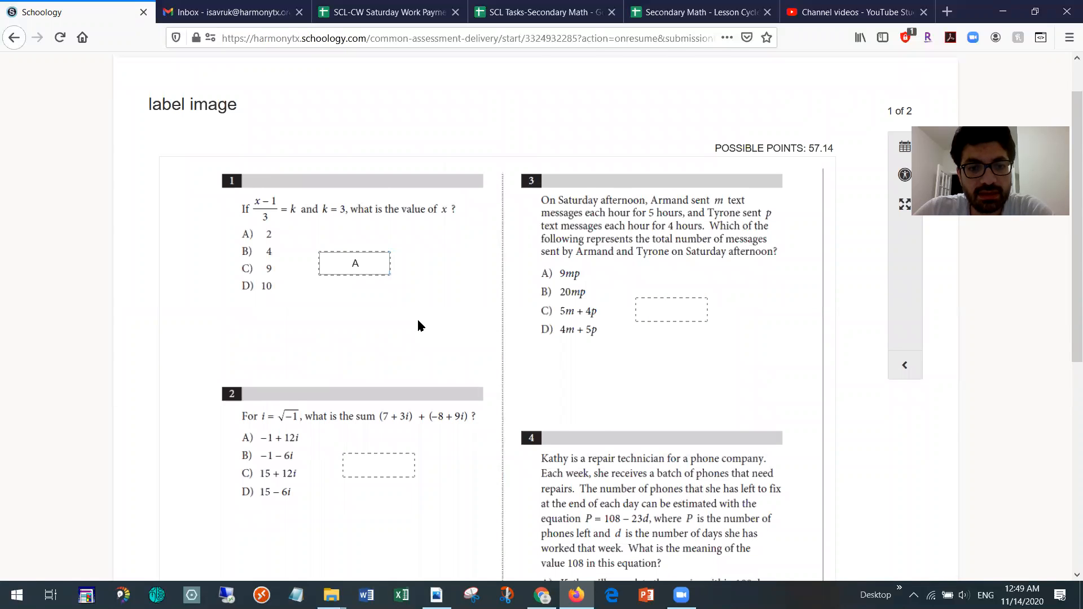
scroll(446, 431, down, 3)
scroll(424, 526, up, 1)
scroll(435, 564, down, 1)
drag(436, 566, 388, 285)
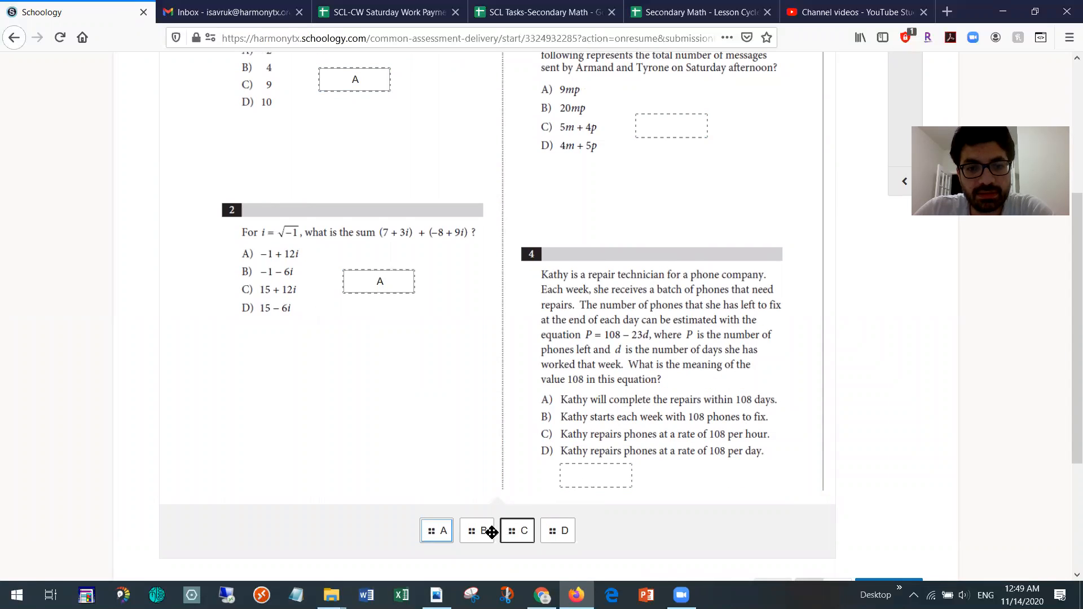
drag(481, 532, 670, 127)
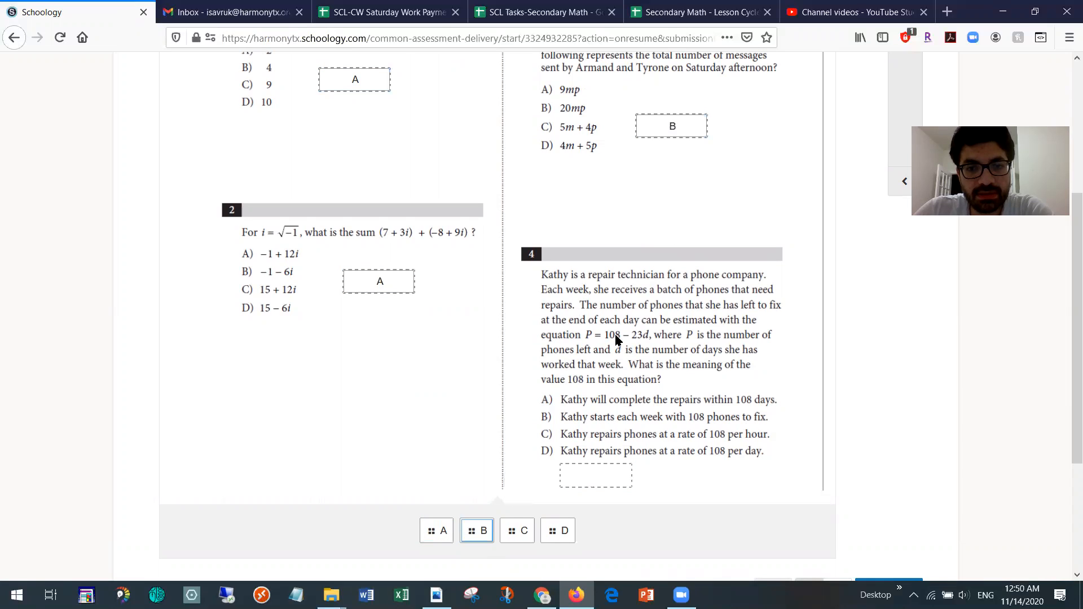
drag(506, 534, 595, 472)
Continue to the second label image question of the attempt, with questions 5 to 7.
scroll(884, 476, down, 5)
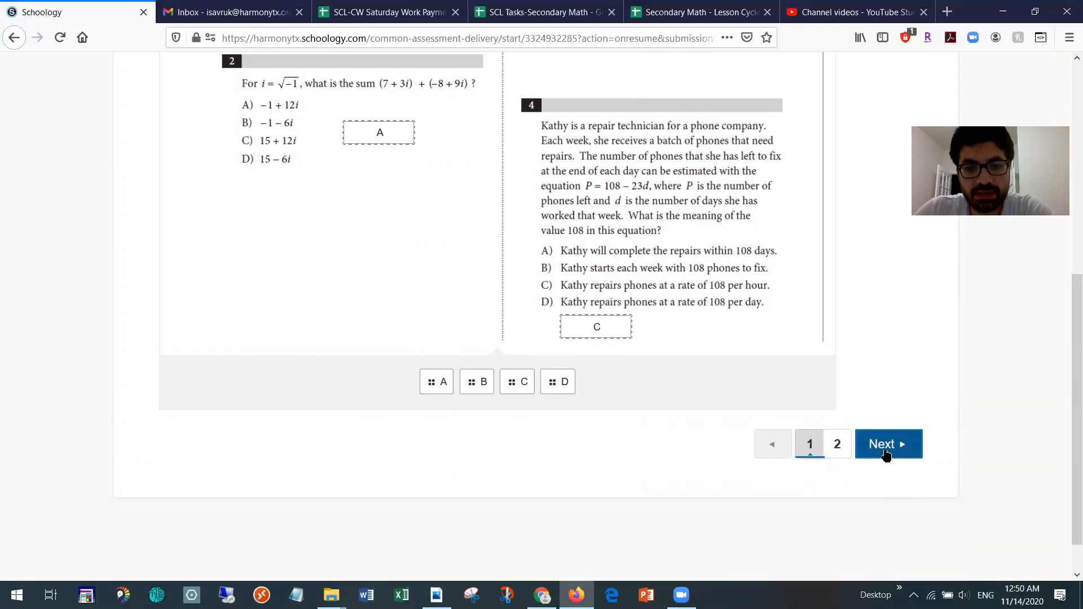
scroll(662, 439, up, 6)
scroll(660, 440, down, 3)
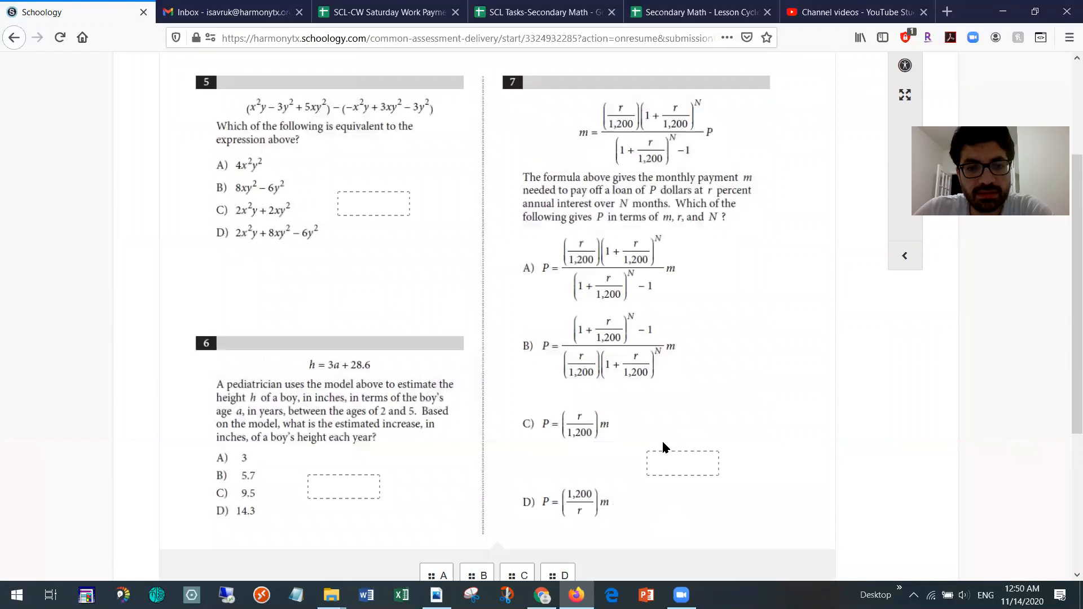
Answer the second image as the student: place B in the question 5 box, A in question 6 and D in question 7.
scroll(651, 453, down, 1)
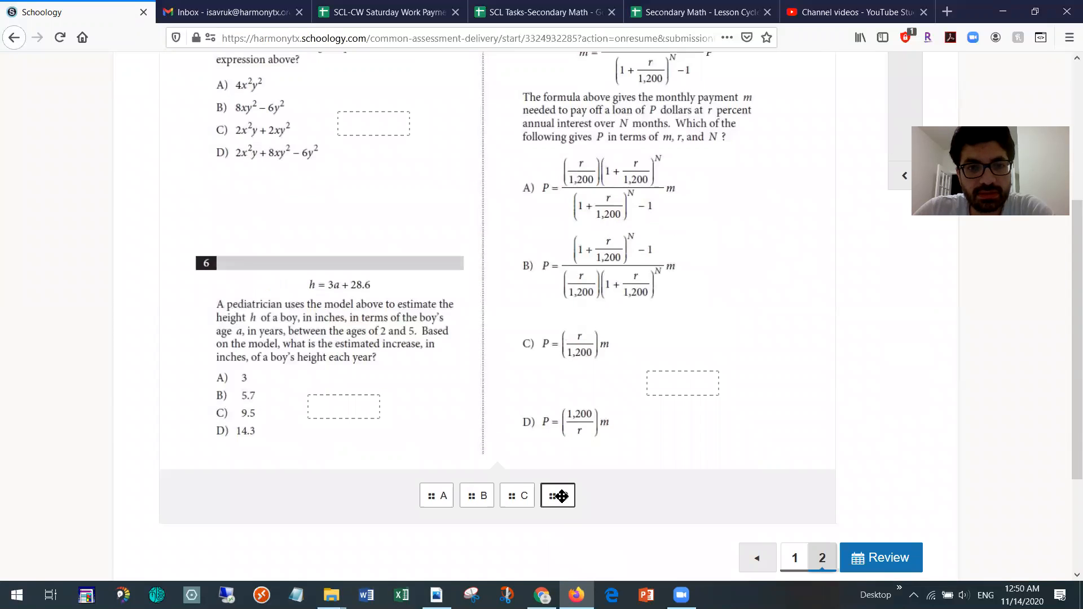
drag(551, 498, 683, 385)
drag(440, 498, 349, 406)
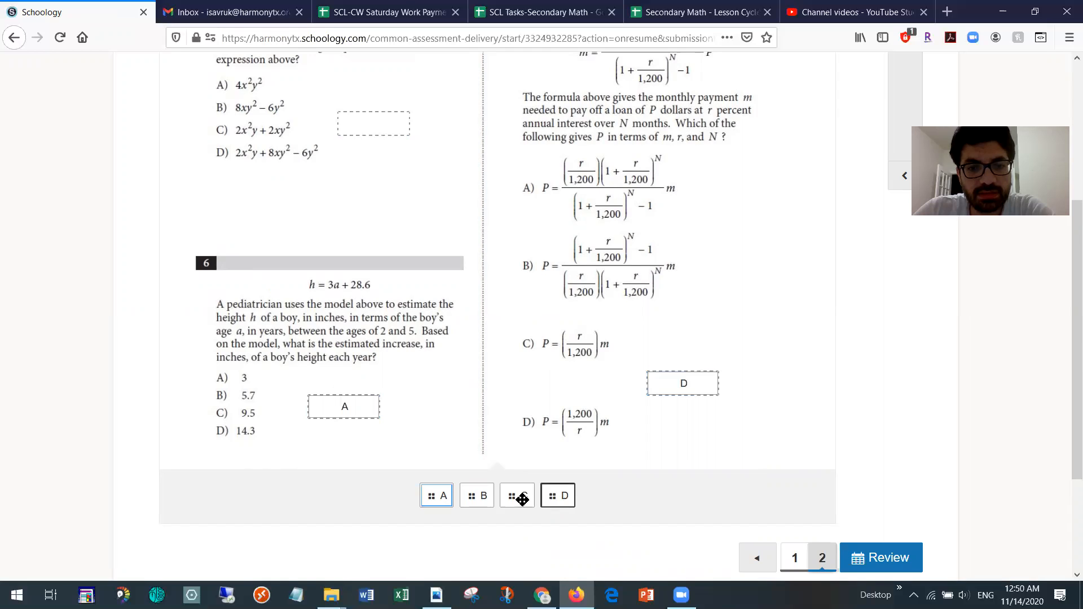
drag(476, 495, 389, 124)
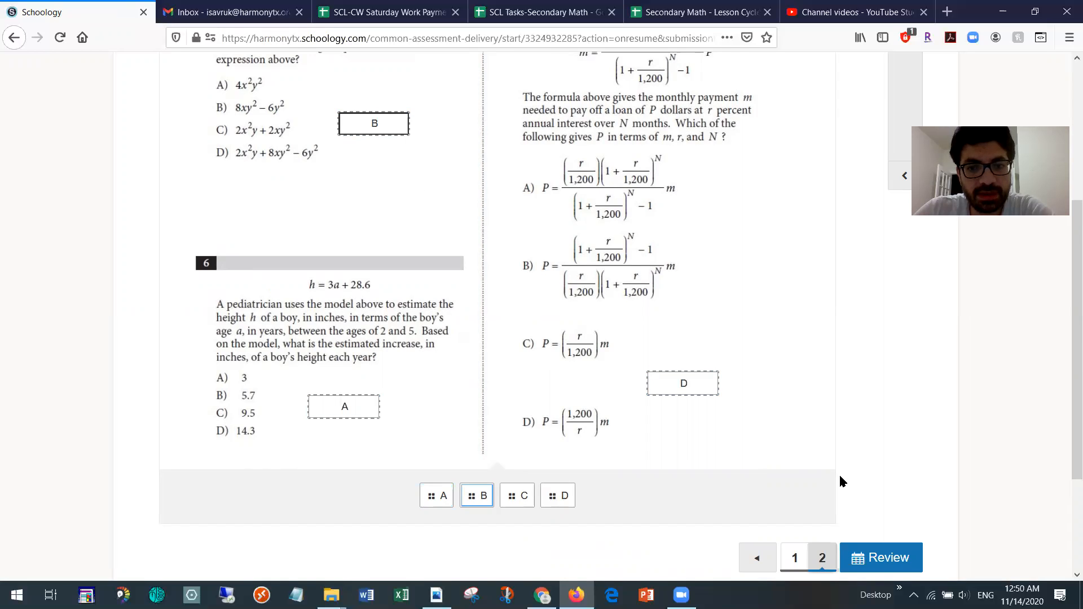
Review, finish and submit the student's attempt, then reload the assessment page.
scroll(855, 486, down, 2)
click(891, 487)
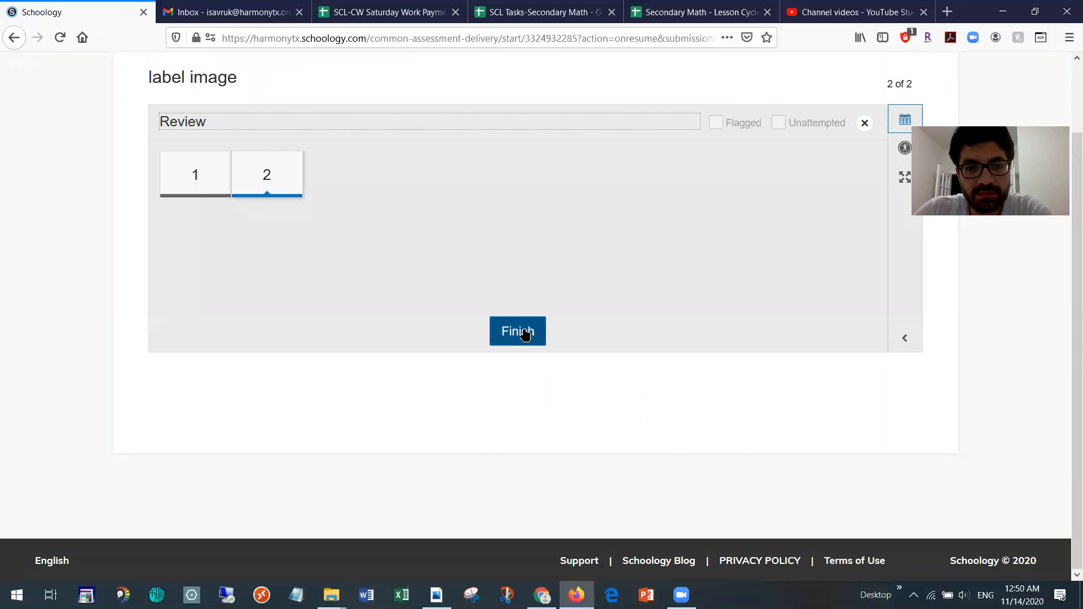
click(524, 332)
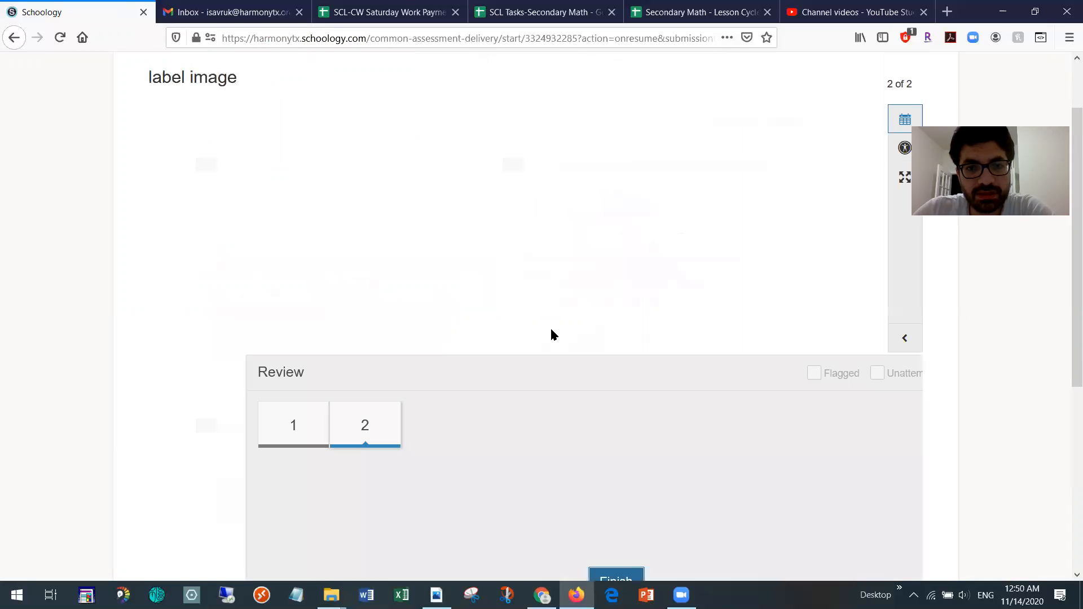
click(739, 184)
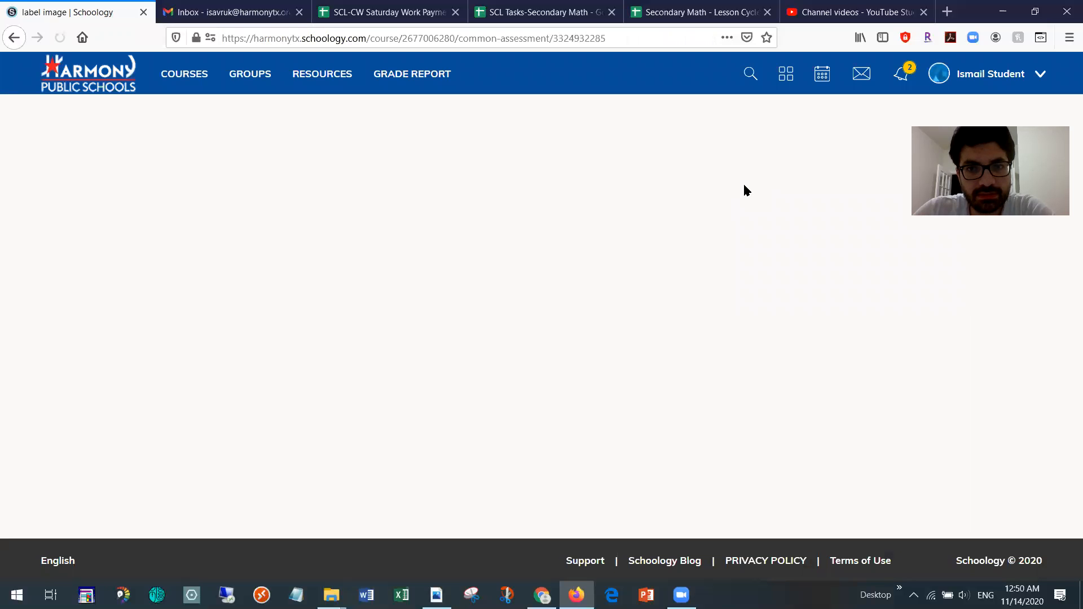
click(61, 38)
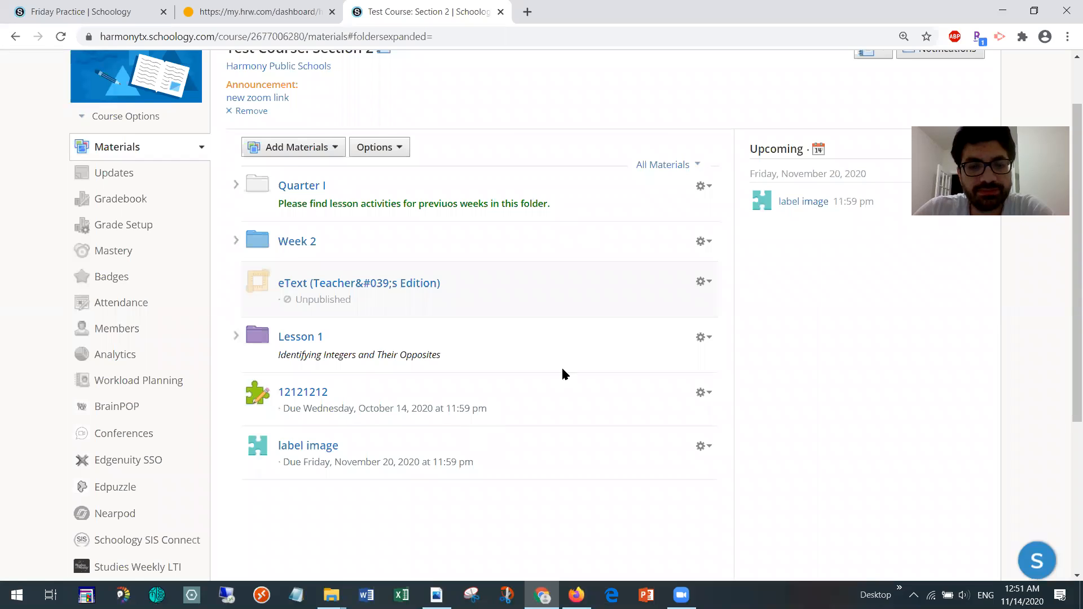
Switch to the teacher account in Chrome and examine the label image assessment's grading by student.
scroll(563, 371, up, 1)
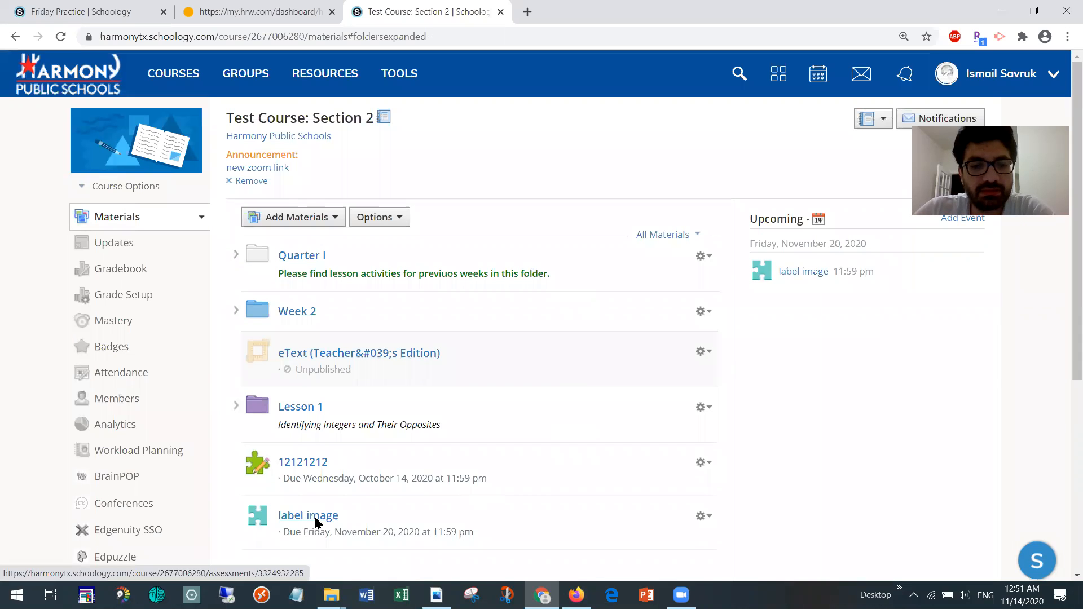
click(359, 508)
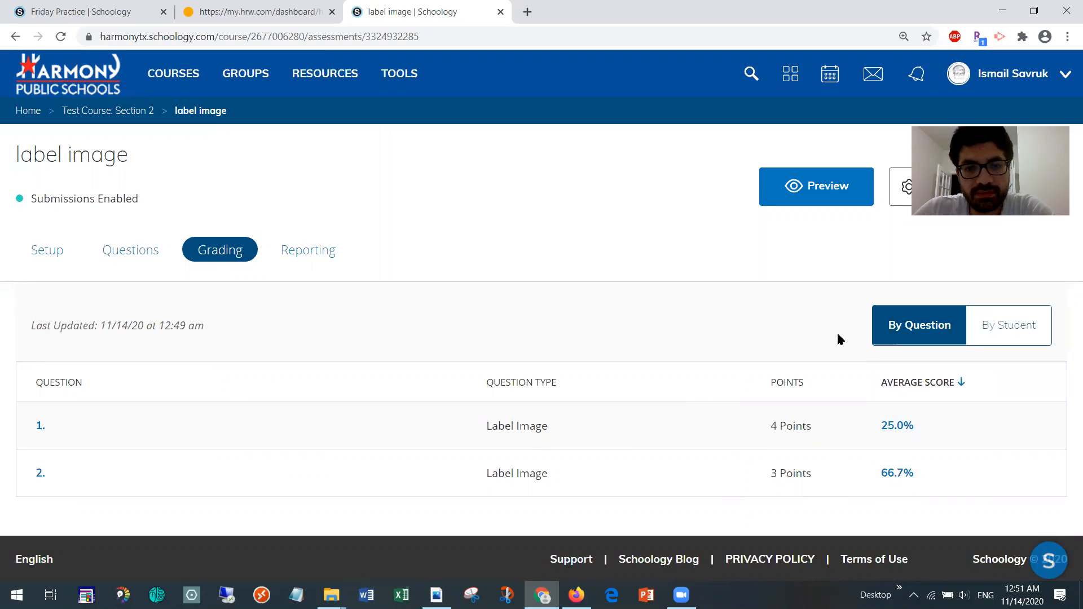
click(1007, 329)
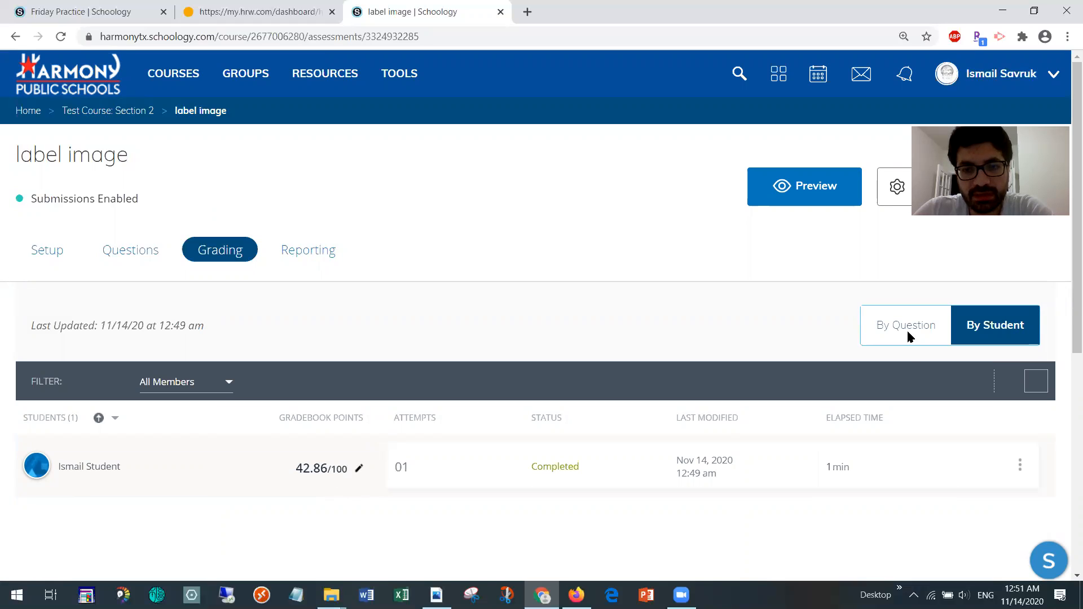
scroll(908, 360, down, 1)
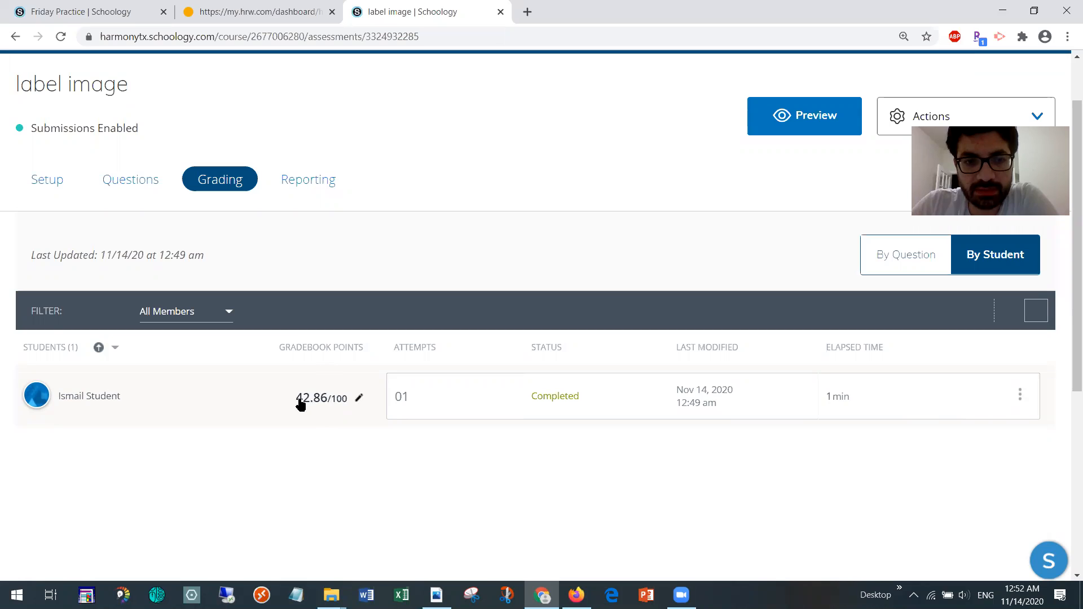
click(303, 398)
click(489, 414)
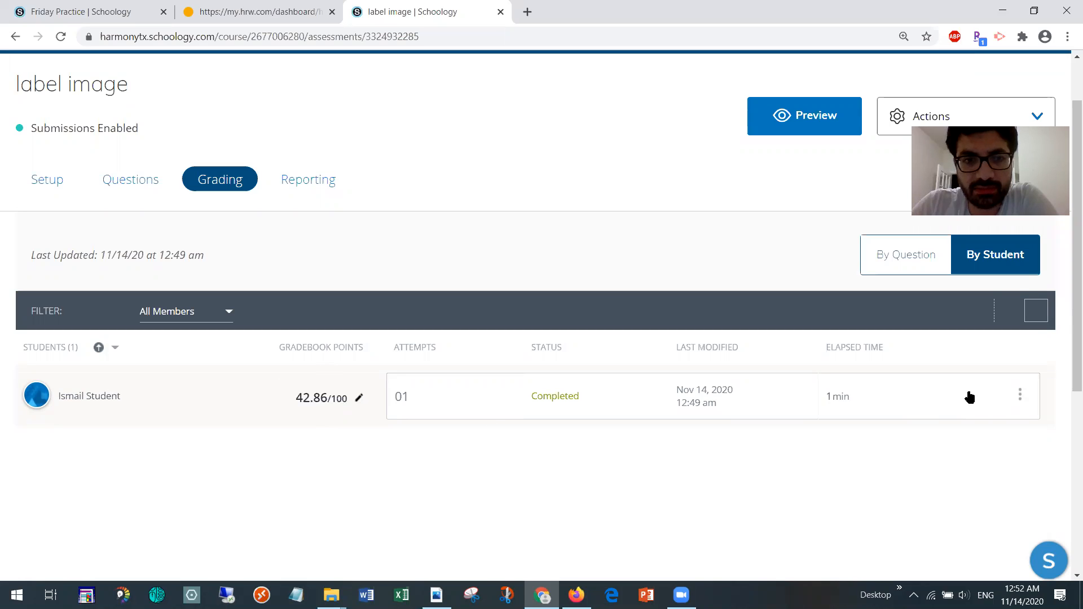
View the grading by question and examine the student's marked boxes, score and correct answers for the first label image question.
click(908, 257)
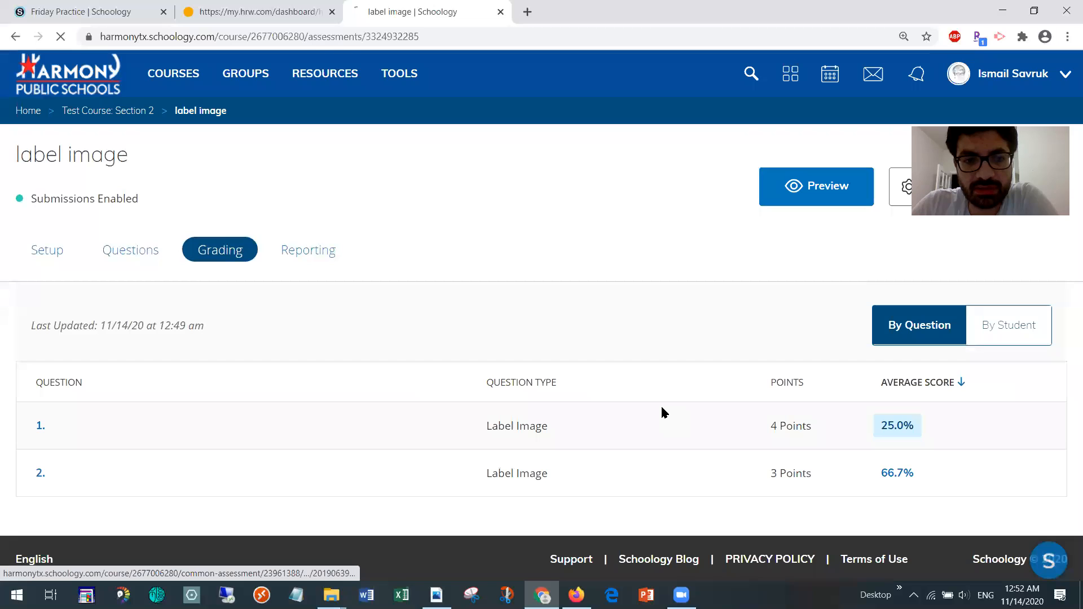
click(662, 407)
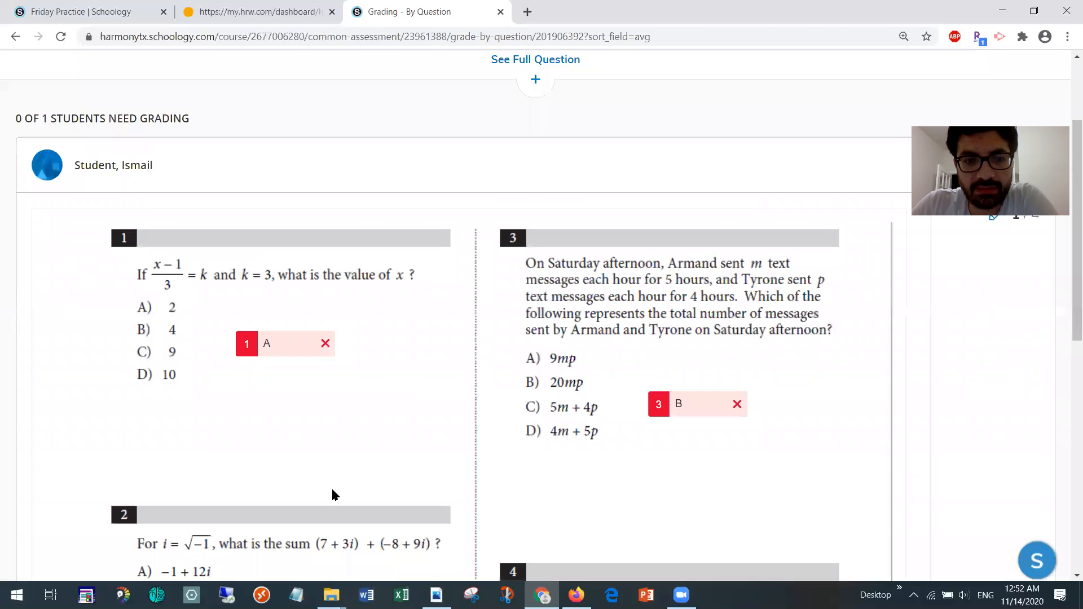
scroll(269, 437, down, 3)
scroll(714, 365, down, 1)
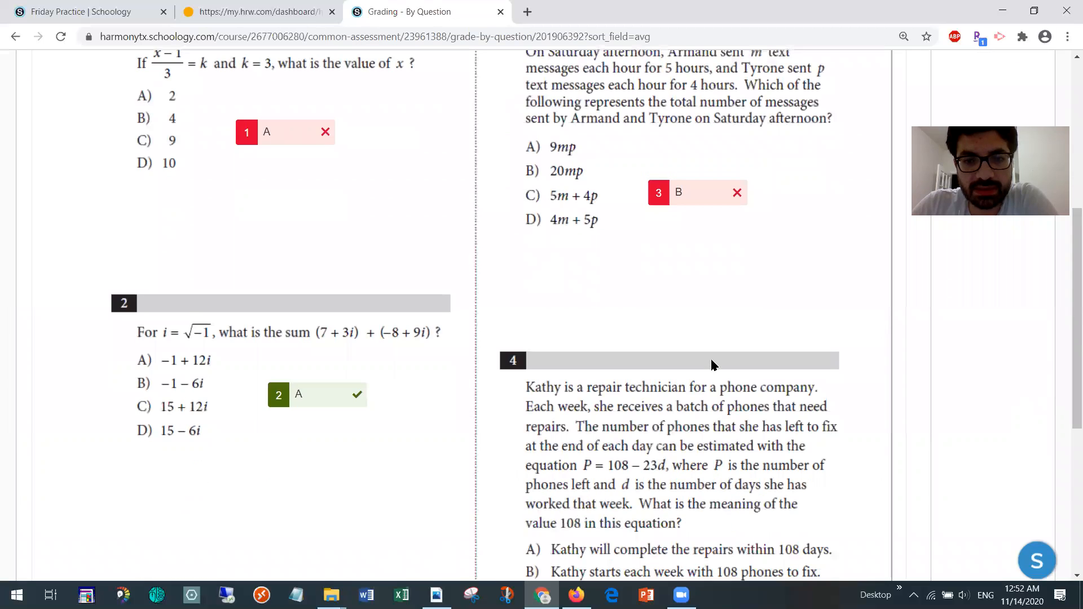
scroll(716, 425, down, 2)
scroll(833, 424, down, 1)
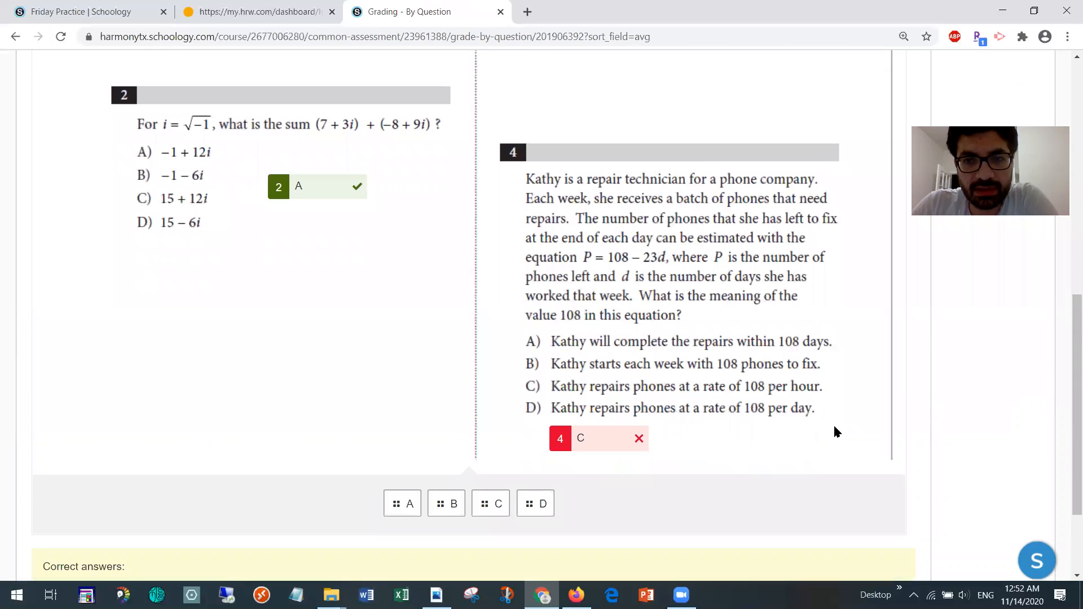
scroll(962, 303, up, 10)
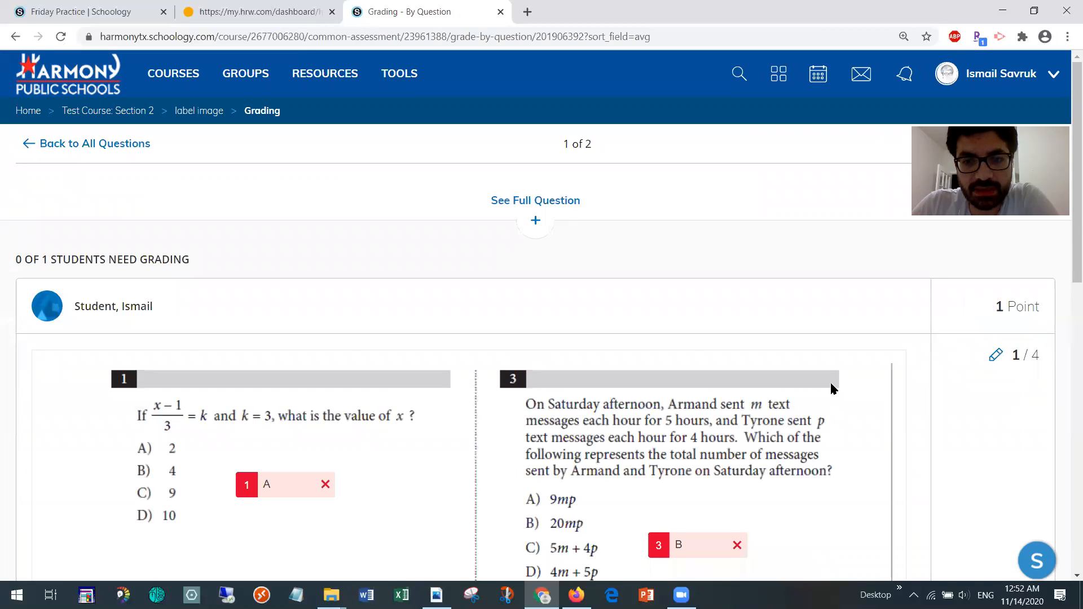
scroll(834, 389, down, 8)
scroll(505, 418, down, 5)
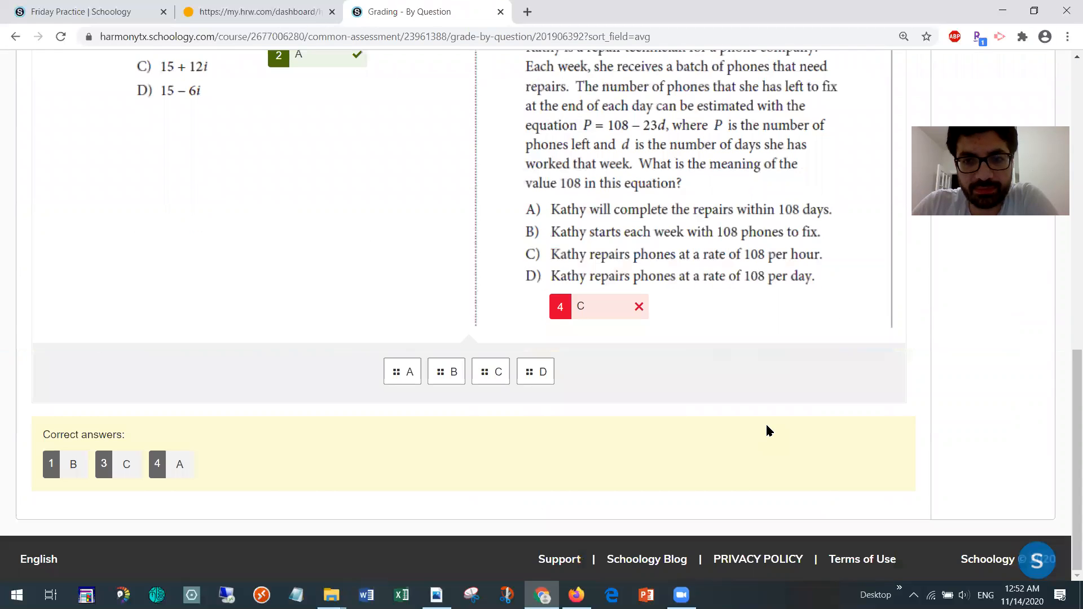
scroll(869, 344, up, 10)
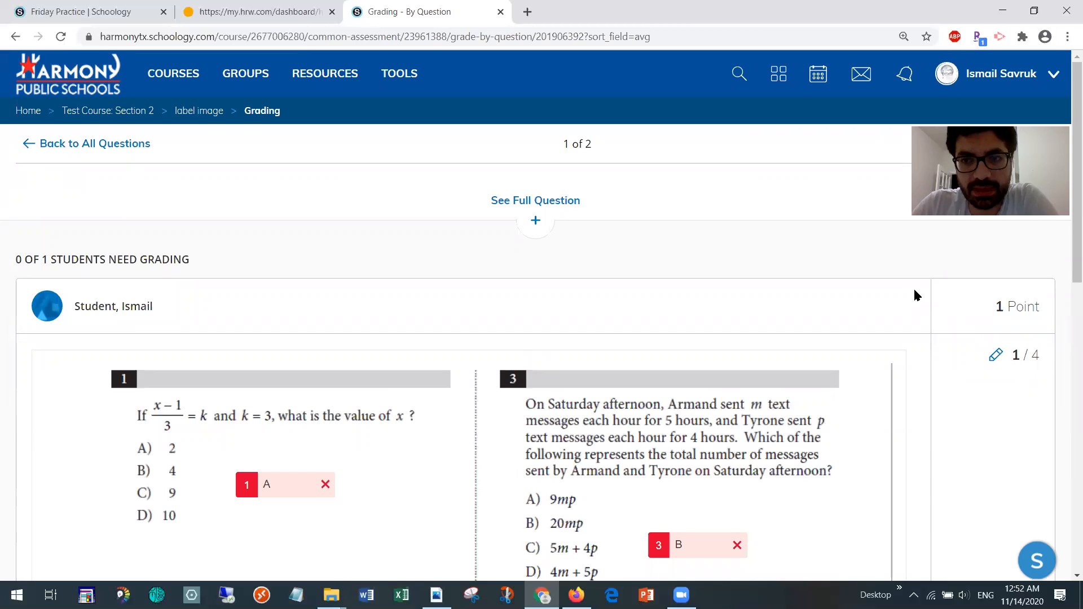
Go to the second label image question in grading and examine the student's marked boxes and score.
click(1034, 145)
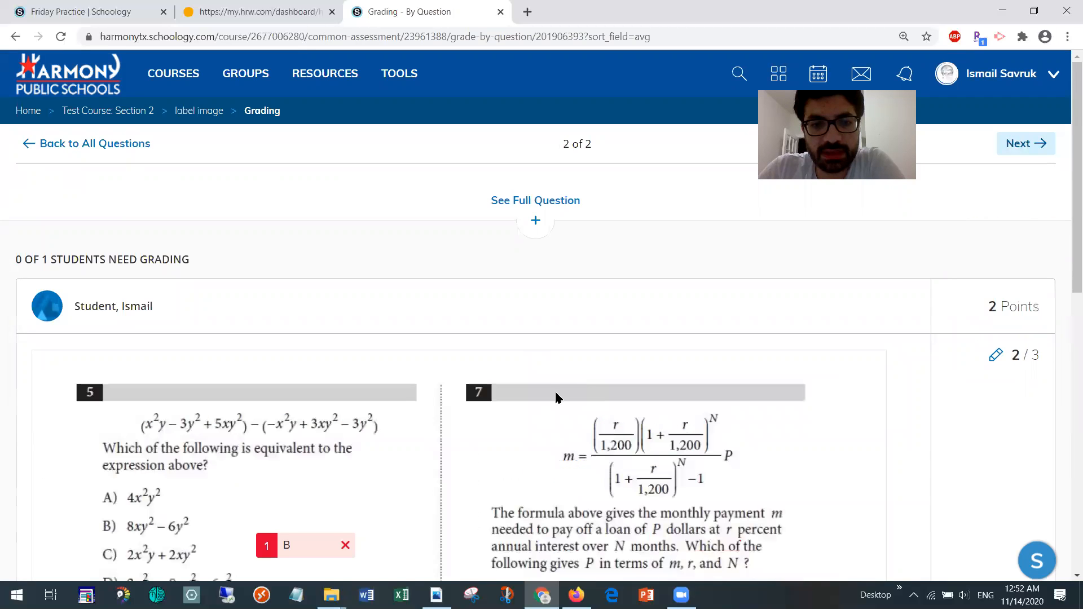
scroll(299, 474, down, 5)
scroll(458, 408, down, 2)
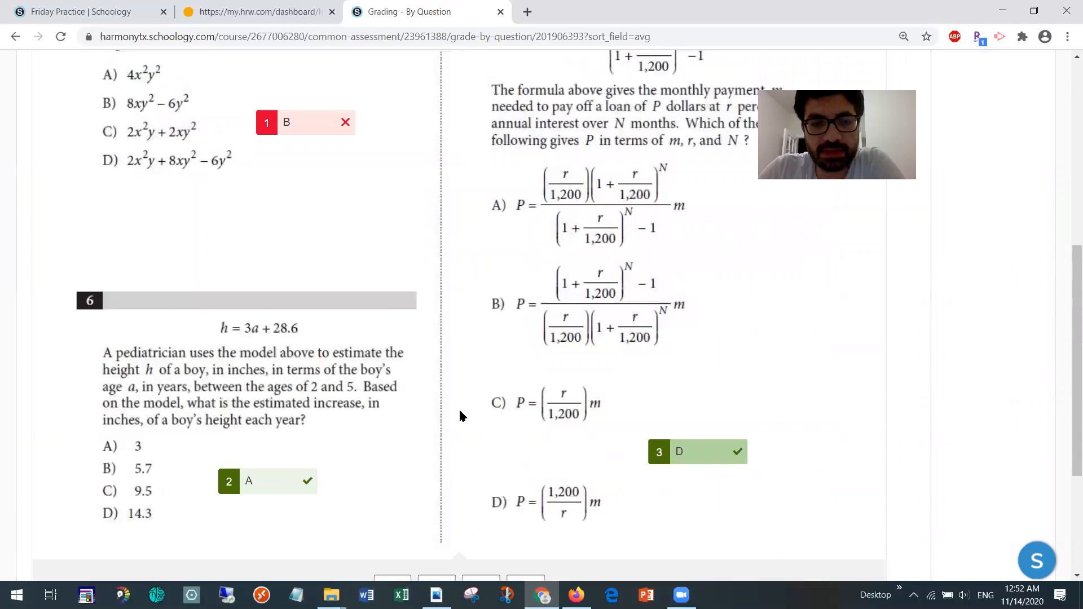
scroll(384, 298, up, 2)
scroll(783, 363, up, 3)
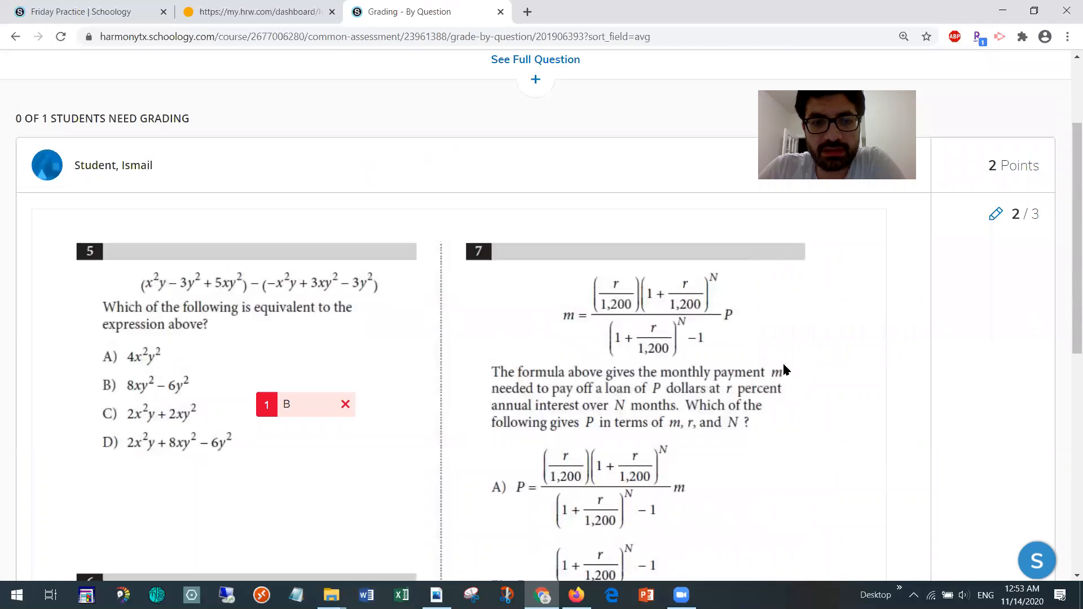